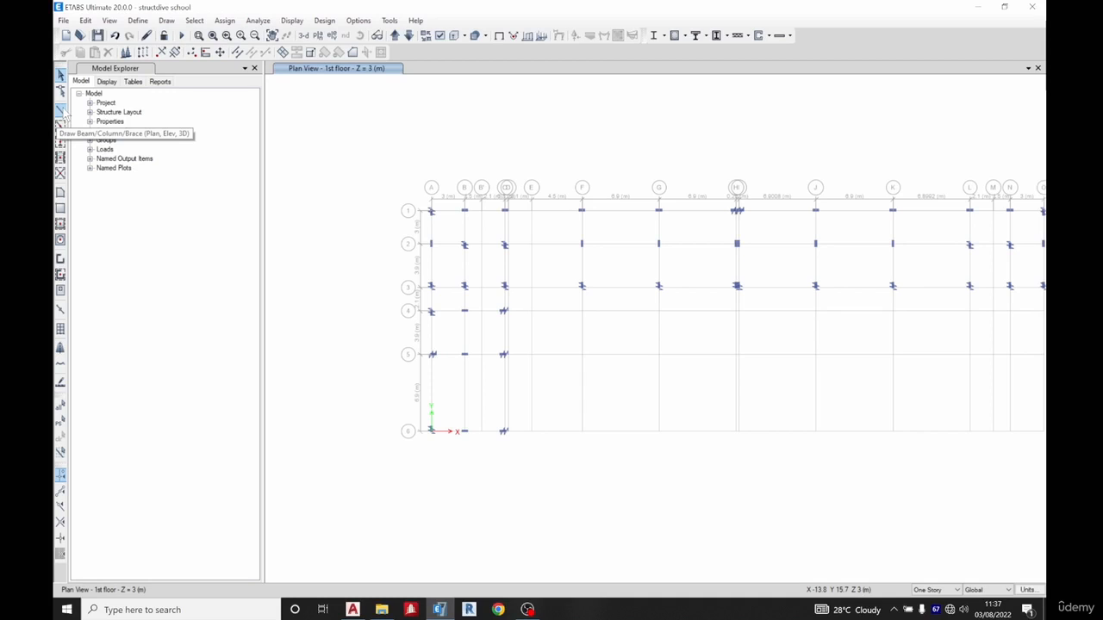
# Draw a Beam 230x450 frame along grid line 1 from grid A to grid H on the 1st floor plan.
pyautogui.click(61, 111)
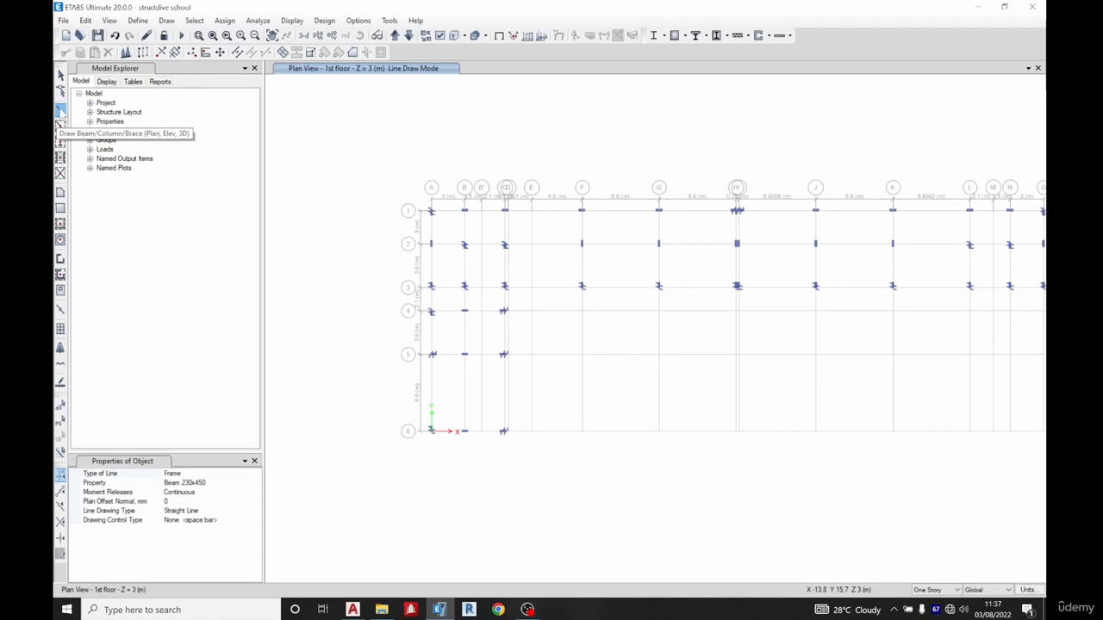
pyautogui.click(226, 484)
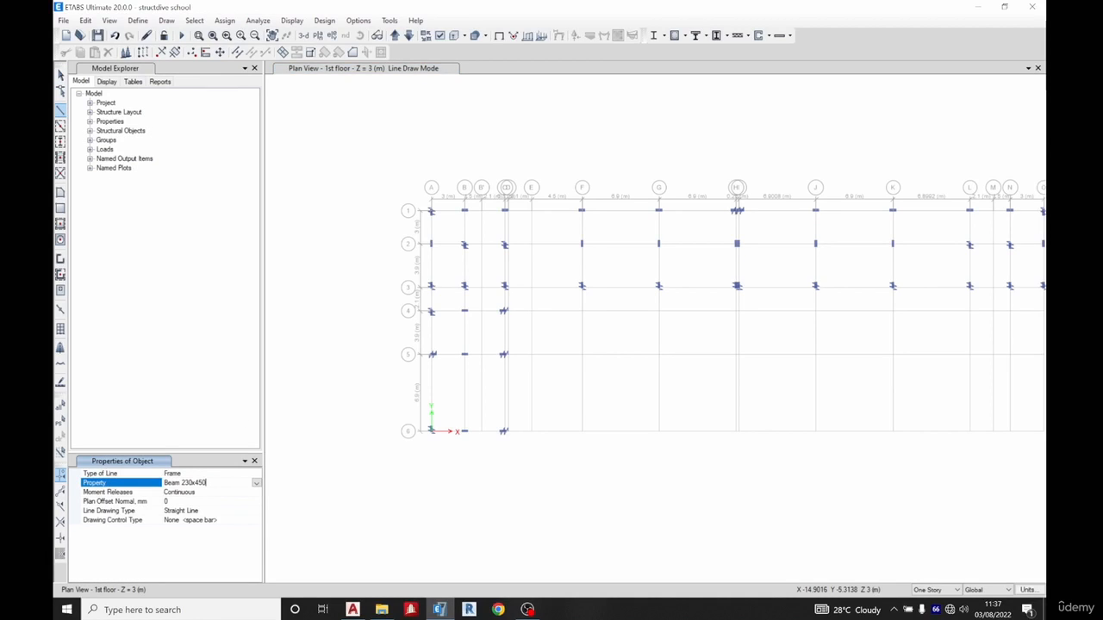
pyautogui.click(256, 484)
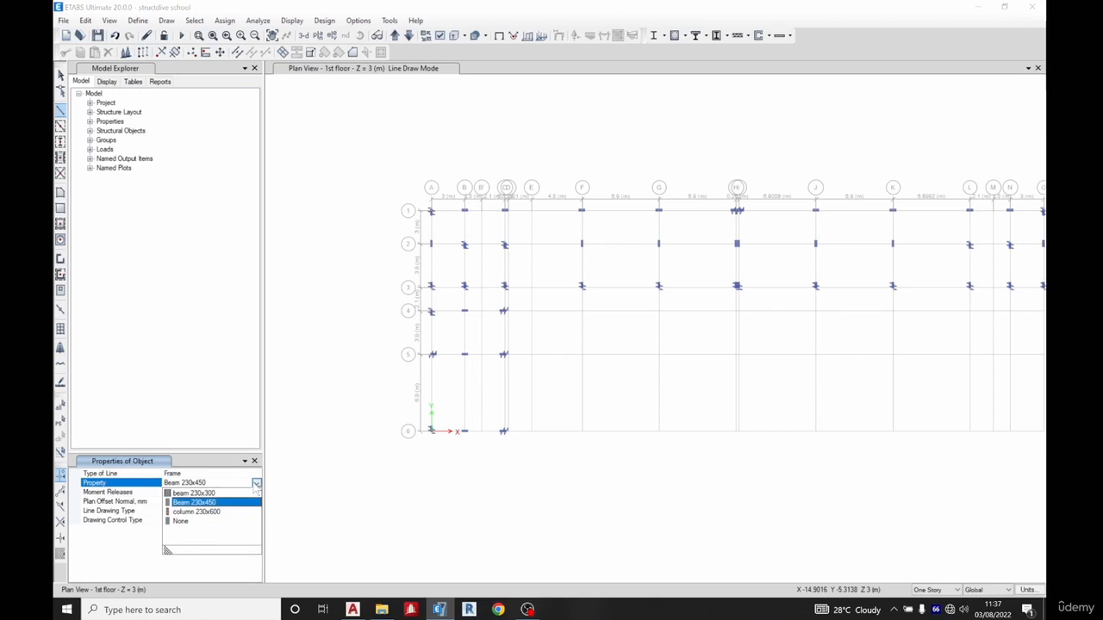
pyautogui.click(198, 502)
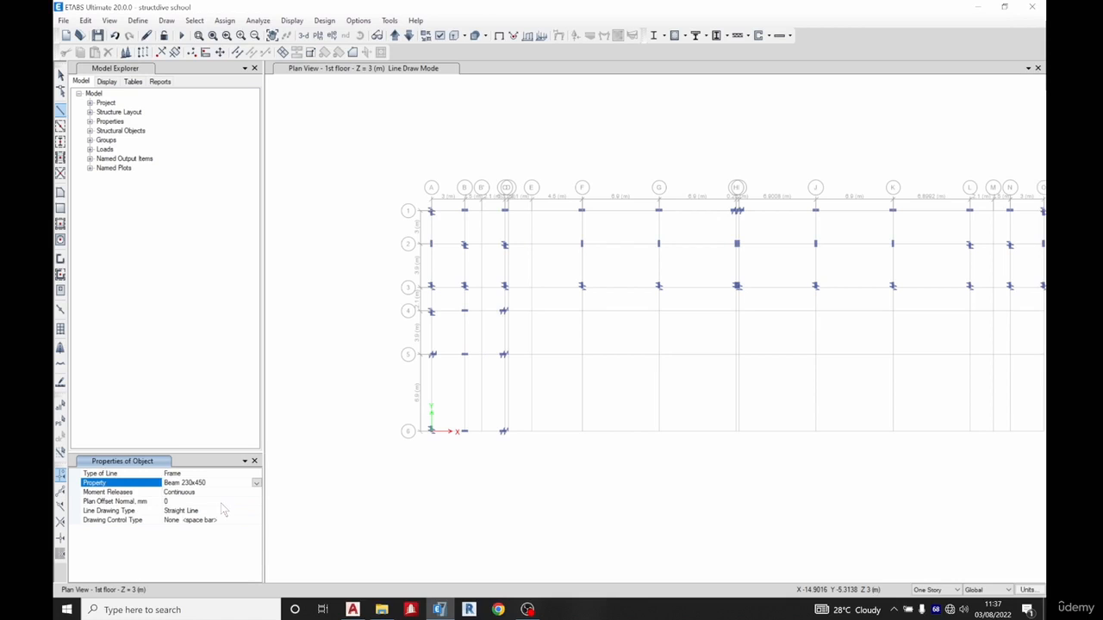
pyautogui.scroll(5, 436, 217)
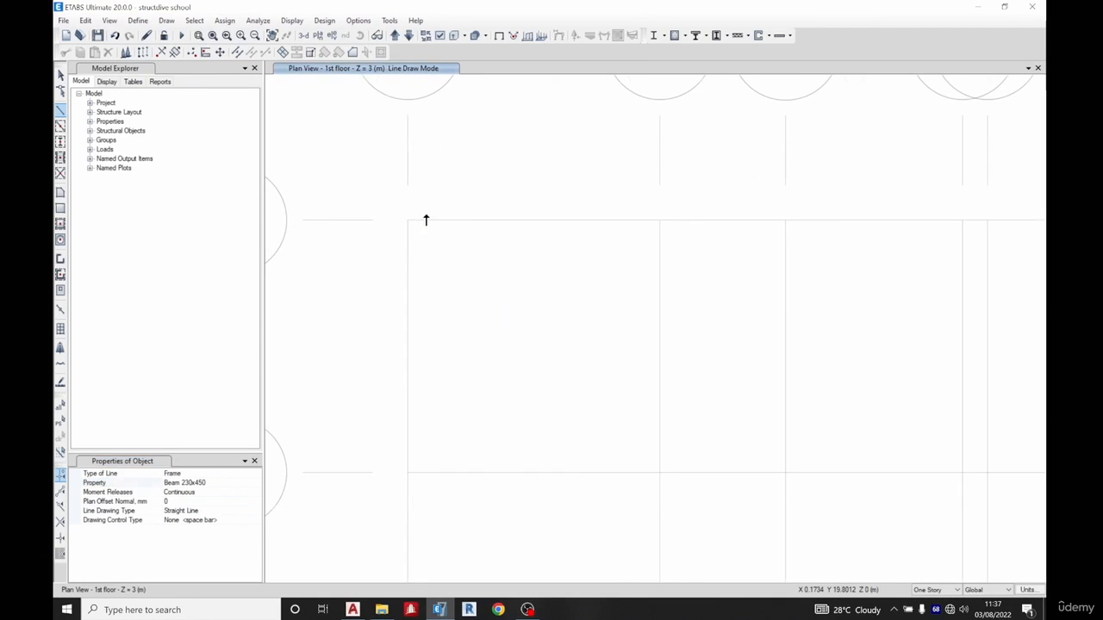
pyautogui.scroll(3, 414, 227)
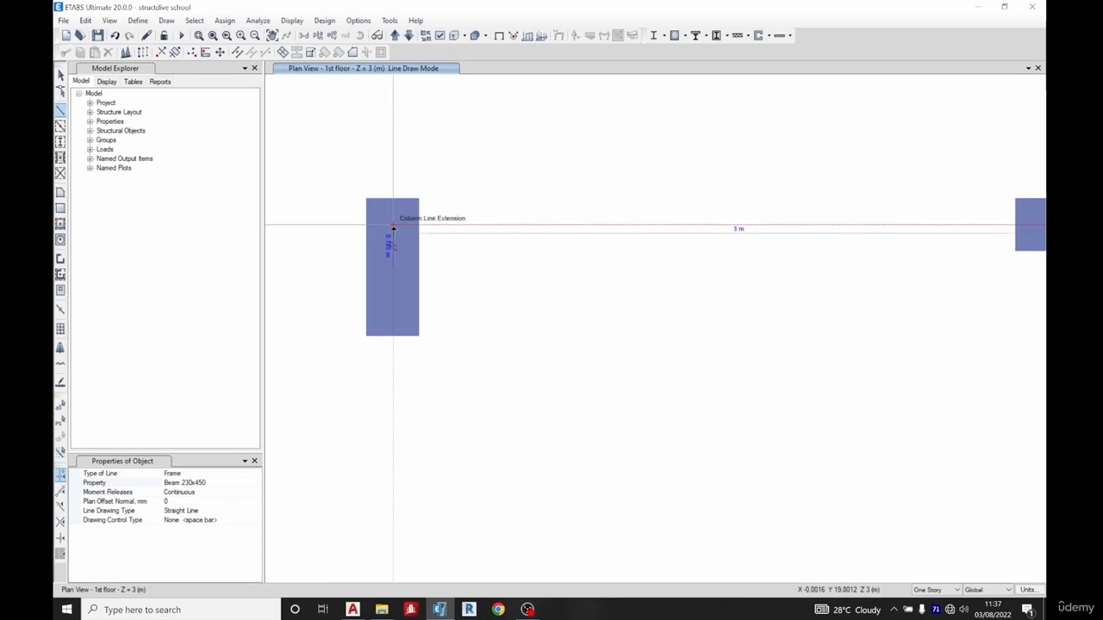
pyautogui.click(393, 227)
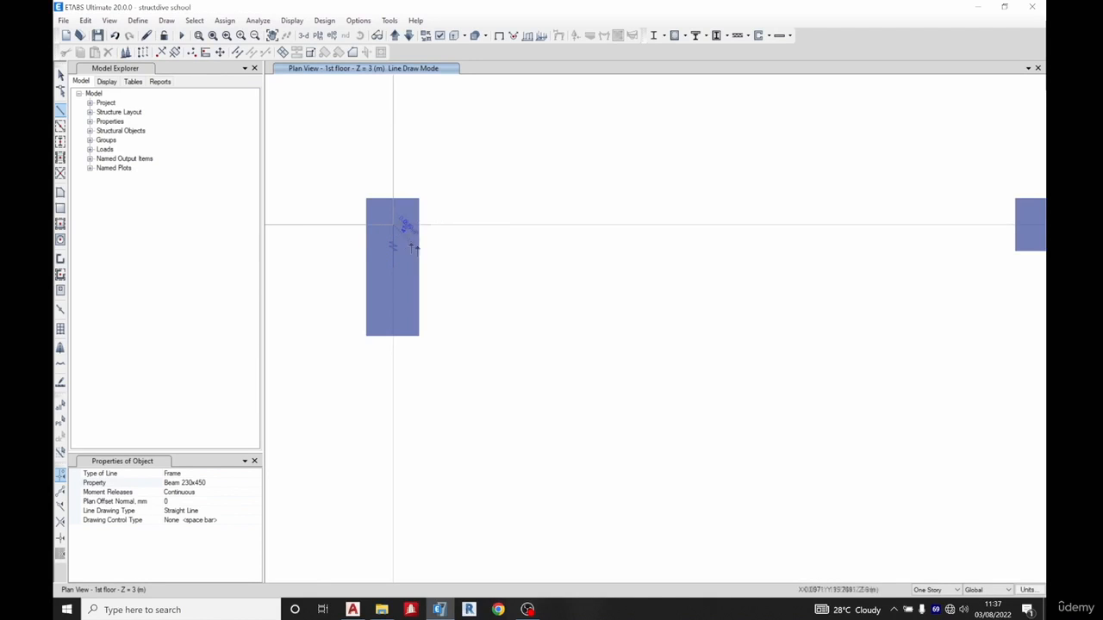
pyautogui.scroll(-3, 450, 225)
pyautogui.moveTo(722, 241); pyautogui.dragTo(366, 224, button='middle')
pyautogui.scroll(-3, 807, 191)
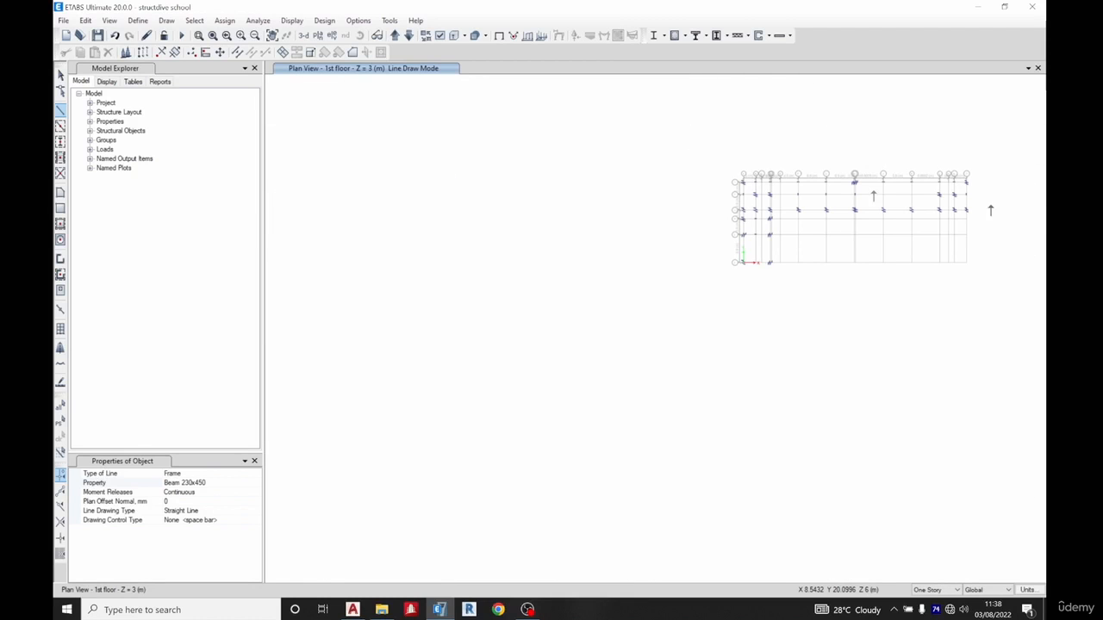
pyautogui.scroll(1, 858, 205)
pyautogui.scroll(3, 757, 181)
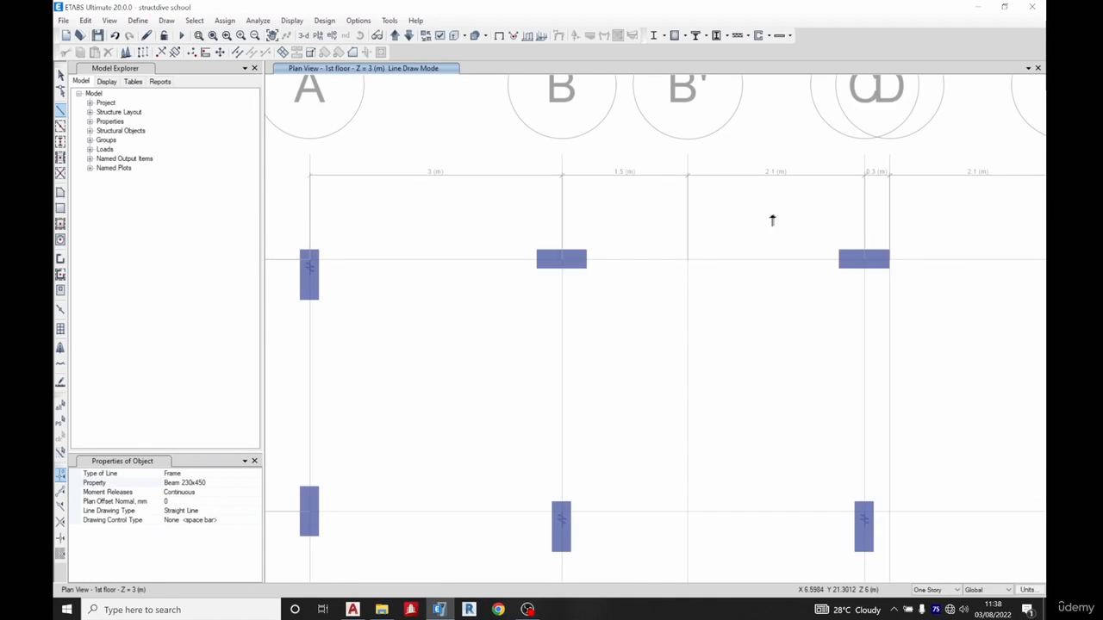
pyautogui.scroll(3, 866, 255)
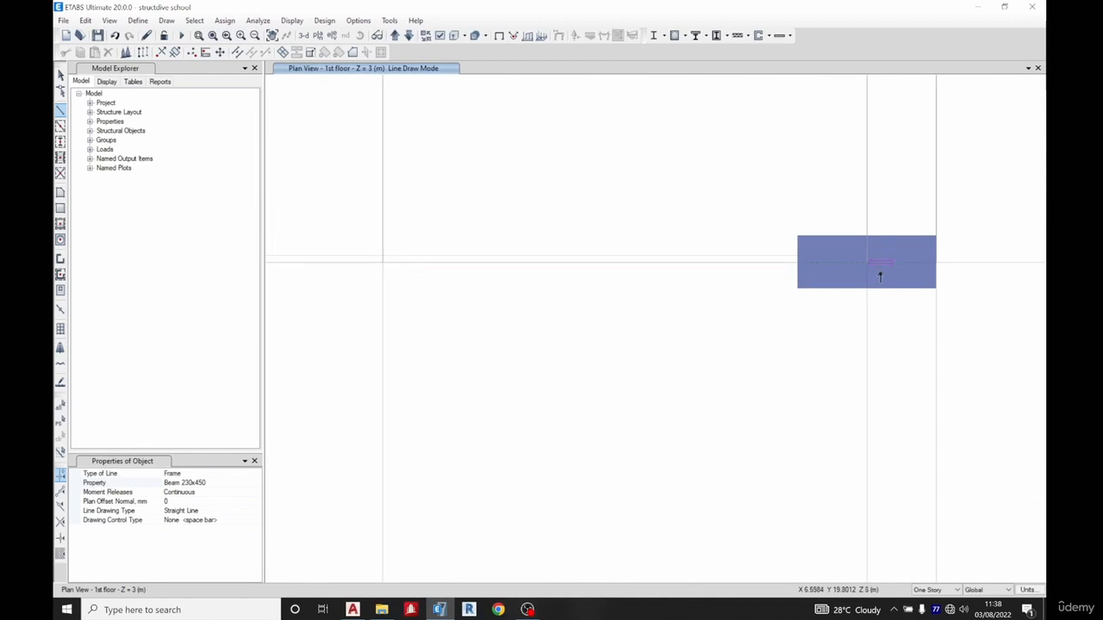
pyautogui.scroll(-5, 879, 263)
pyautogui.scroll(8, 887, 261)
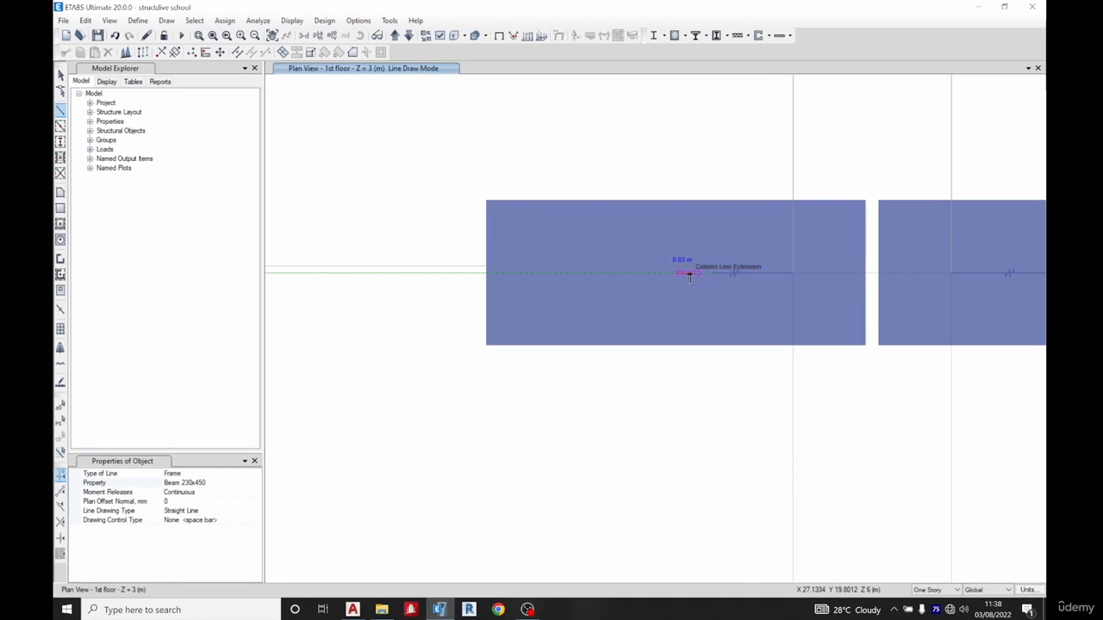
pyautogui.scroll(2, 692, 282)
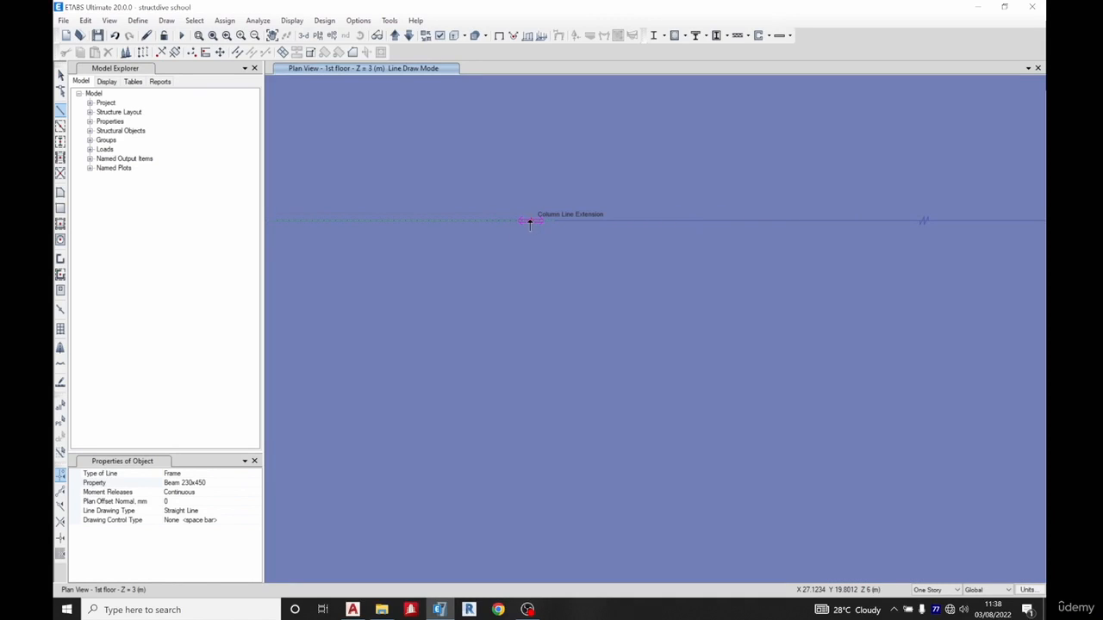
pyautogui.scroll(-2, 527, 222)
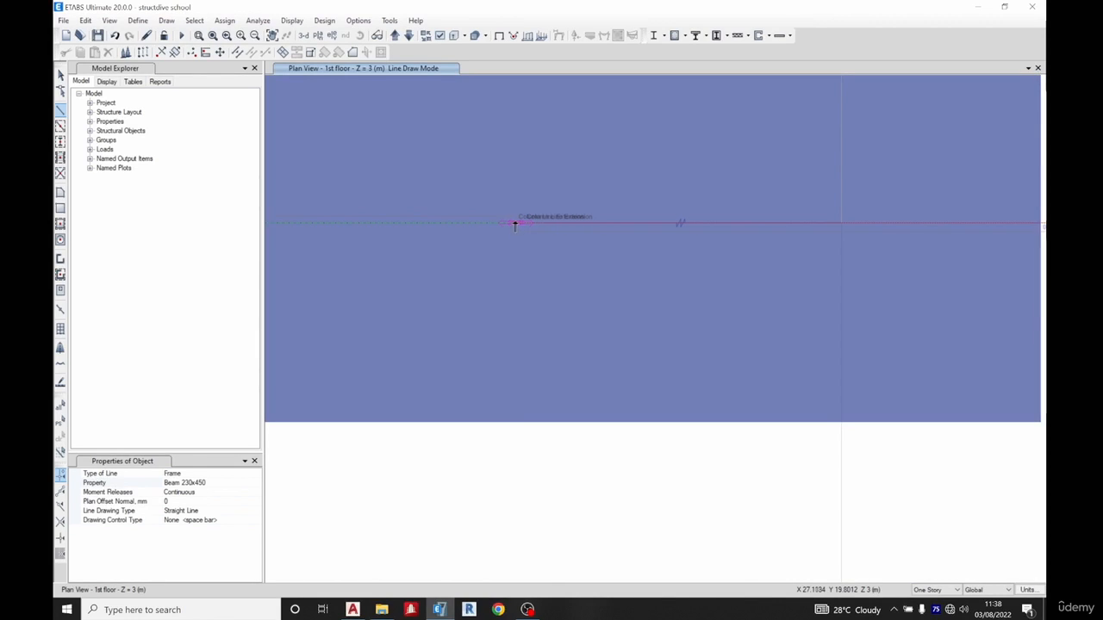
pyautogui.scroll(-2, 514, 223)
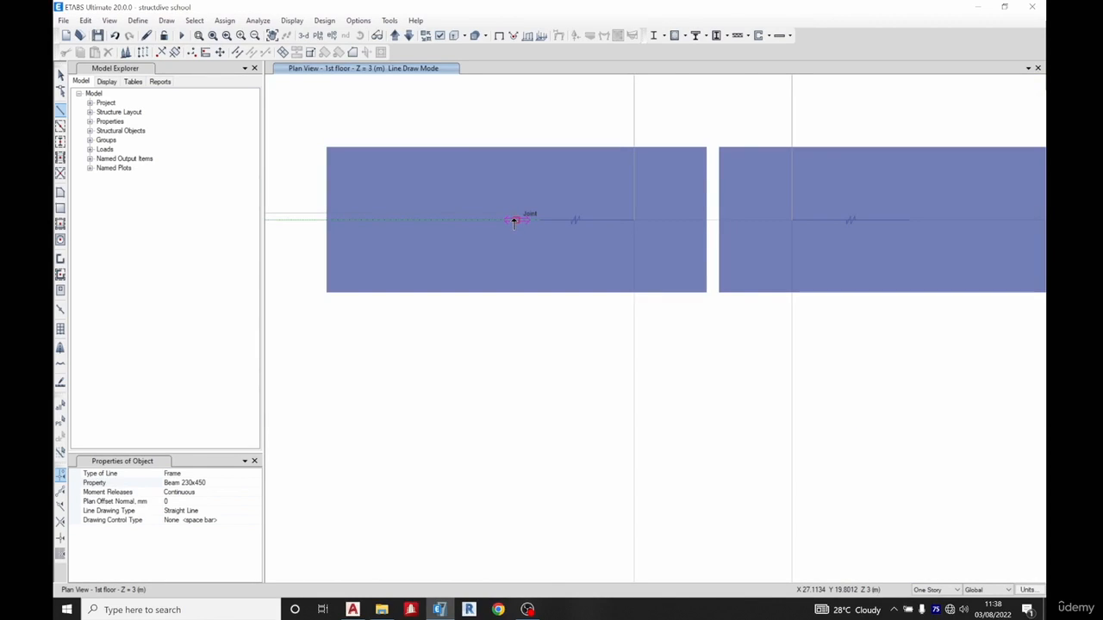
pyautogui.click(514, 221)
pyautogui.scroll(-5, 832, 254)
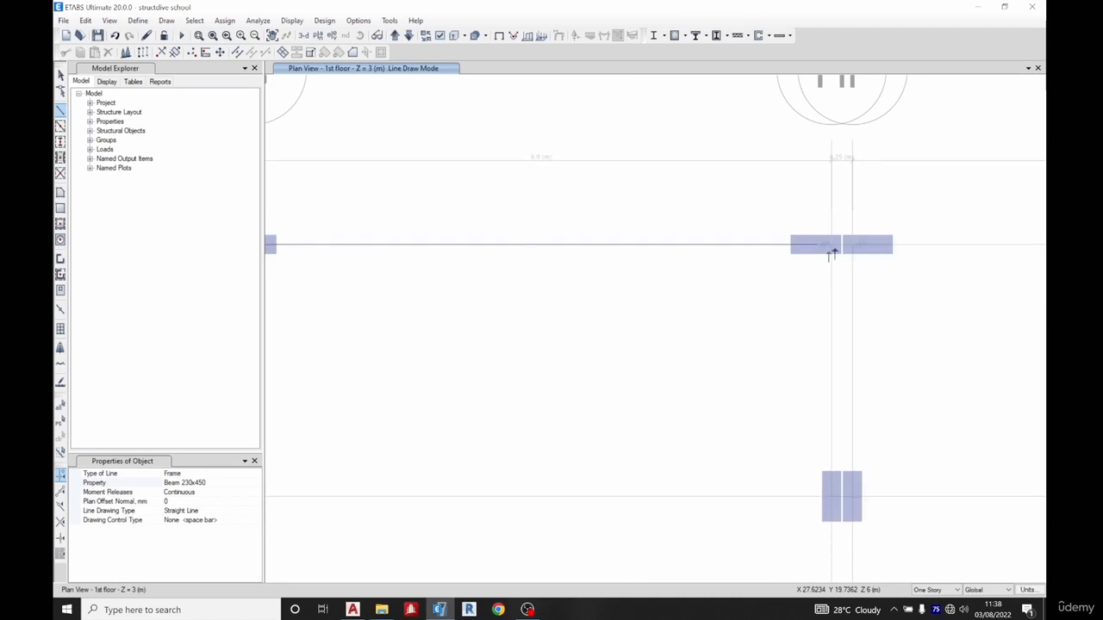
pyautogui.scroll(-3, 928, 244)
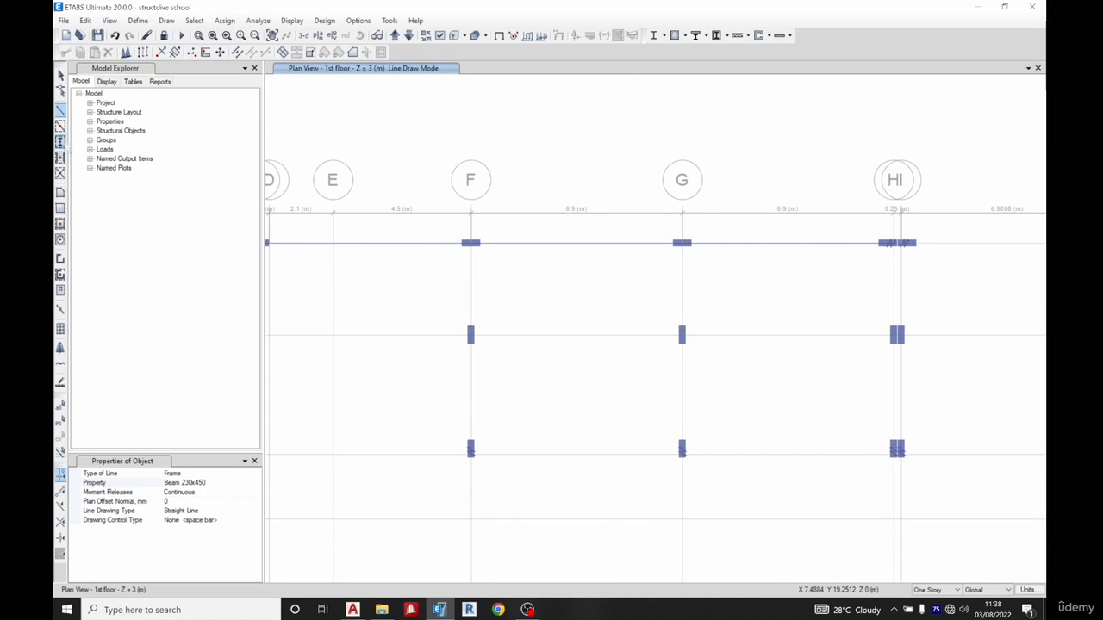
# Quick-draw Beam 230x450 frames on the grid segments of grid line 2 from grid A to grid H.
pyautogui.click(61, 126)
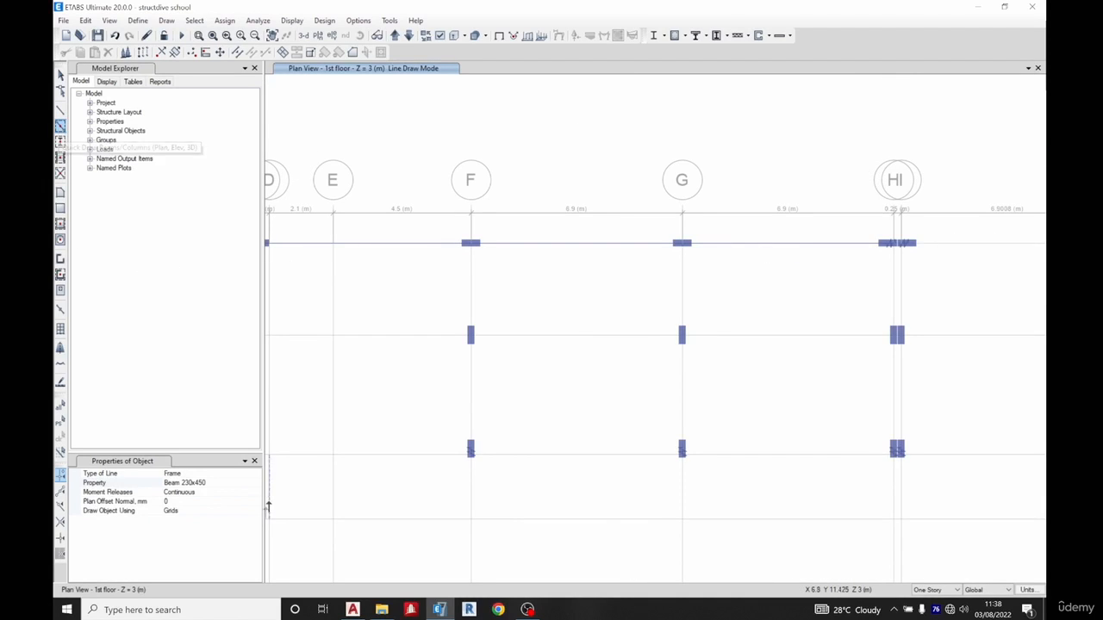
pyautogui.click(207, 484)
pyautogui.scroll(-3, 677, 283)
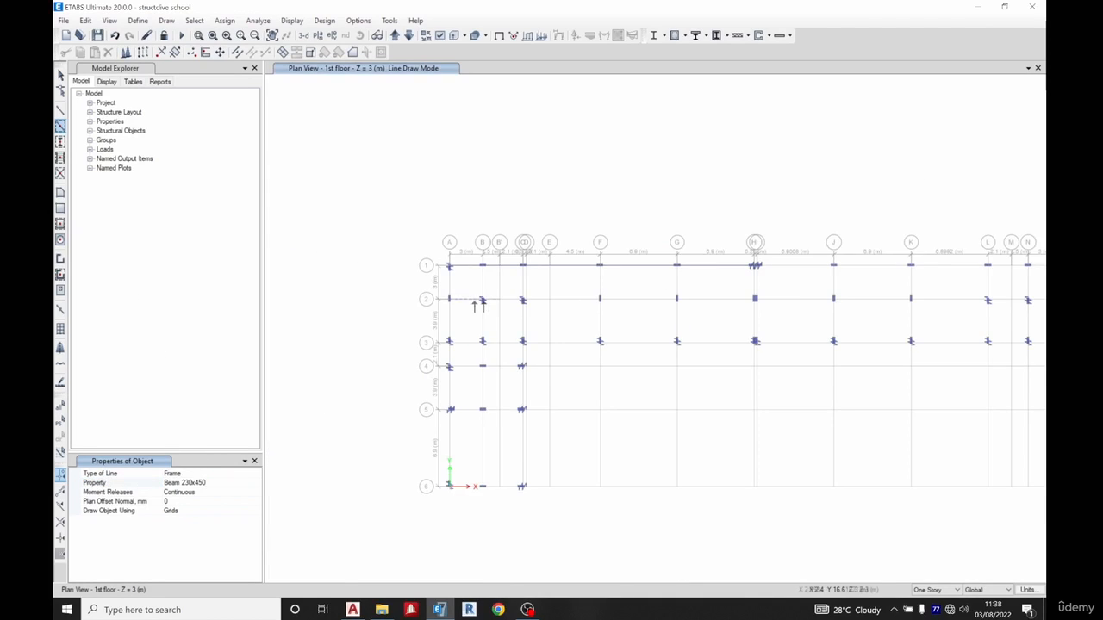
pyautogui.scroll(4, 468, 308)
pyautogui.click(417, 293)
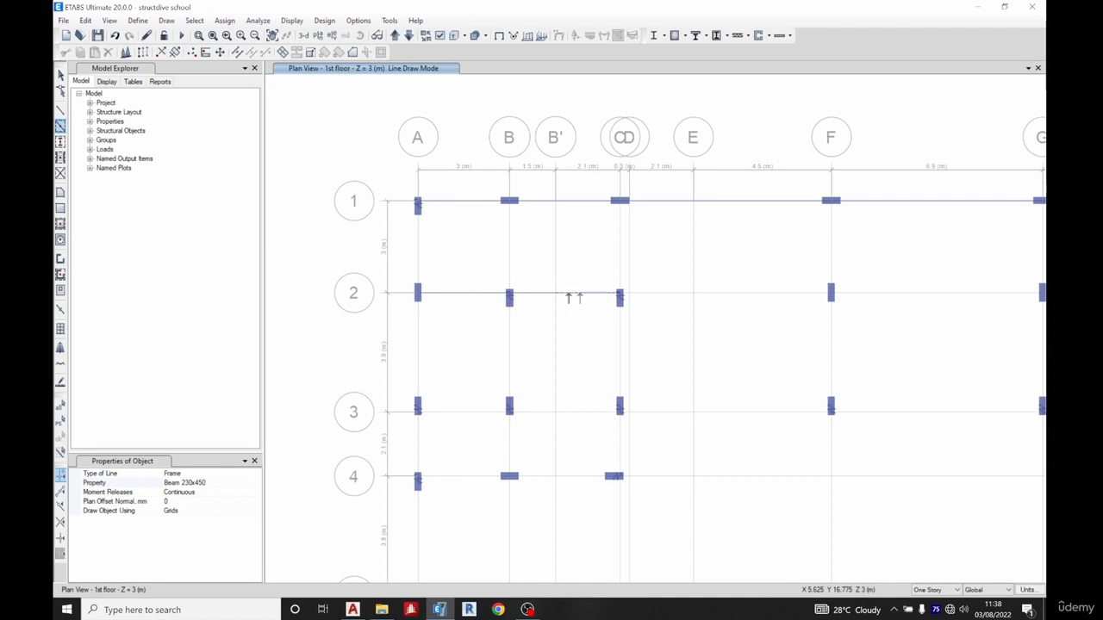
pyautogui.moveTo(623, 389); pyautogui.dragTo(500, 360, button='middle')
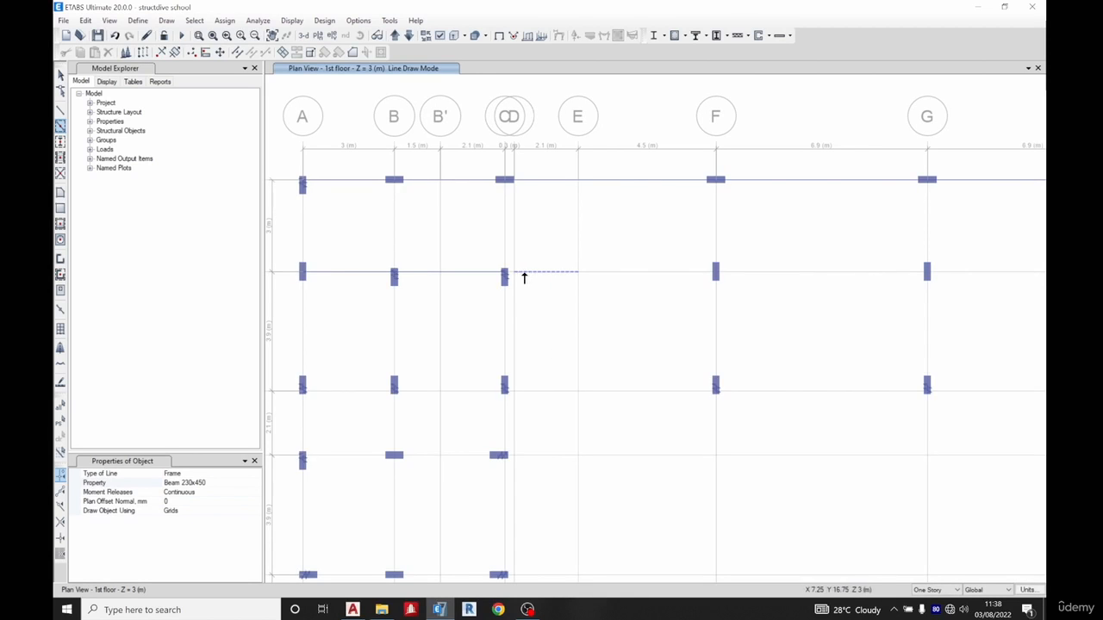
pyautogui.scroll(5, 522, 278)
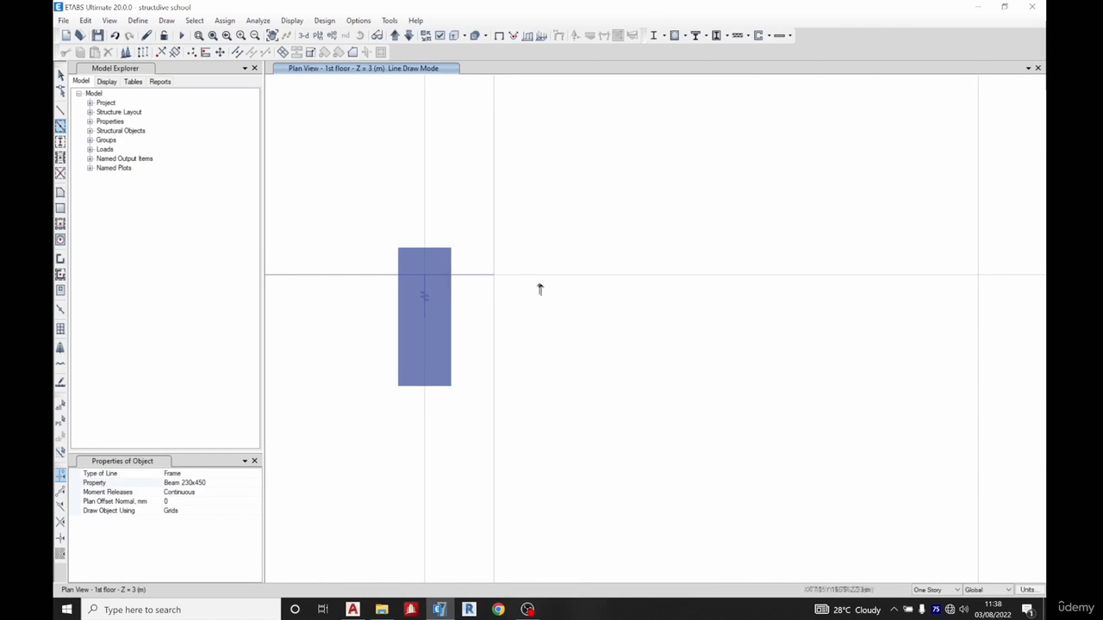
pyautogui.scroll(-5, 486, 272)
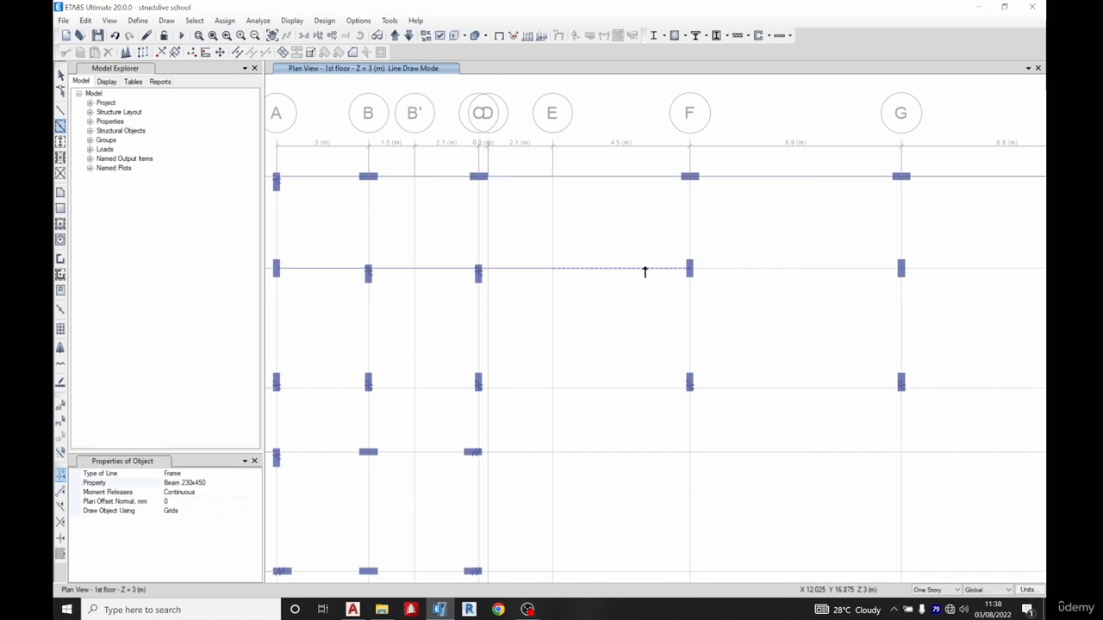
pyautogui.moveTo(790, 272); pyautogui.dragTo(492, 256, button='middle')
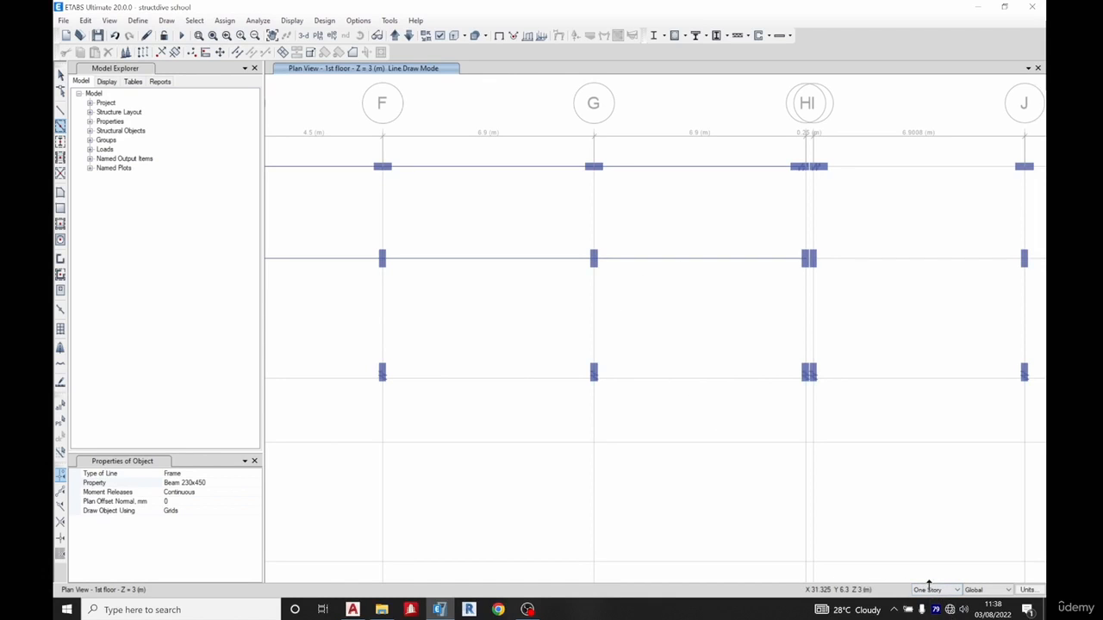
# Apply drawing to Similar Stories and draw a Beam 230x450 frame along grid line 3 from grid A to grid H.
pyautogui.scroll(-3, 776, 308)
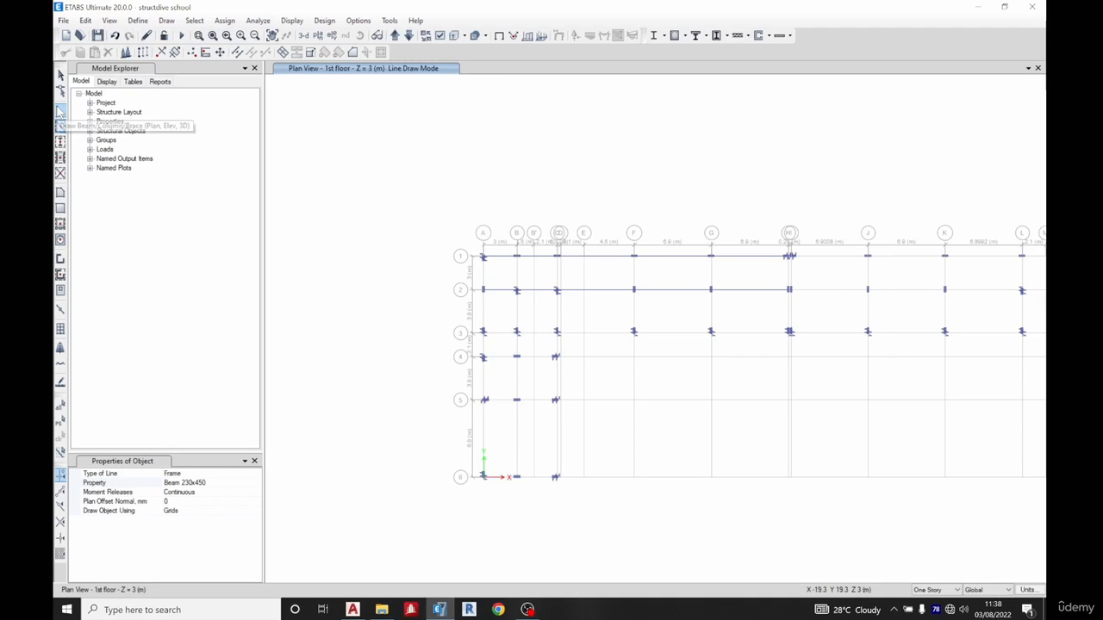
pyautogui.click(60, 110)
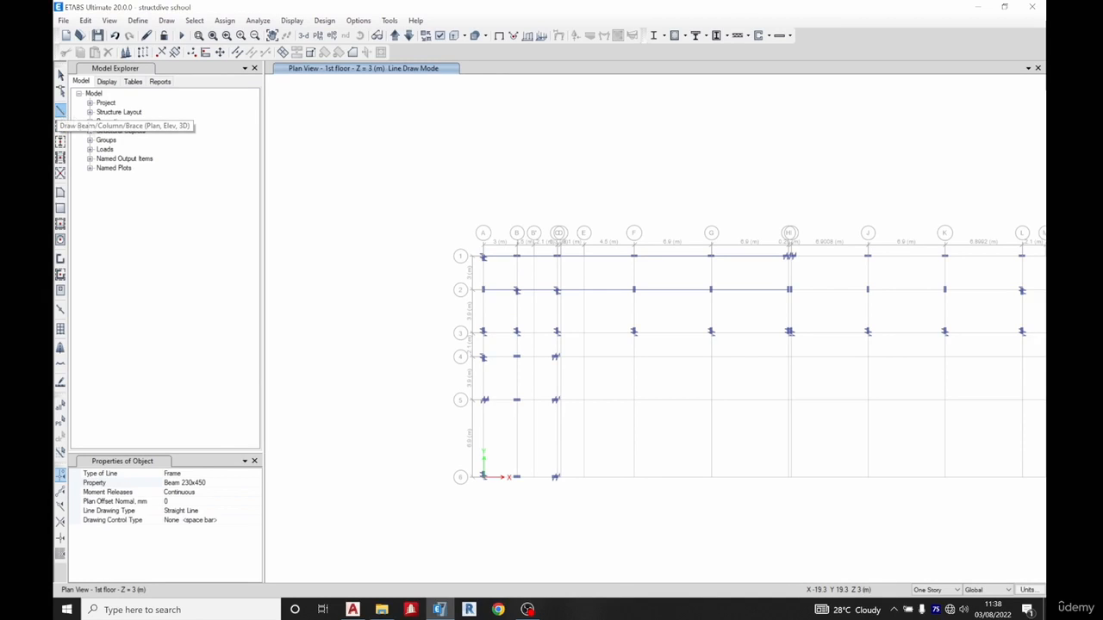
pyautogui.scroll(3, 505, 319)
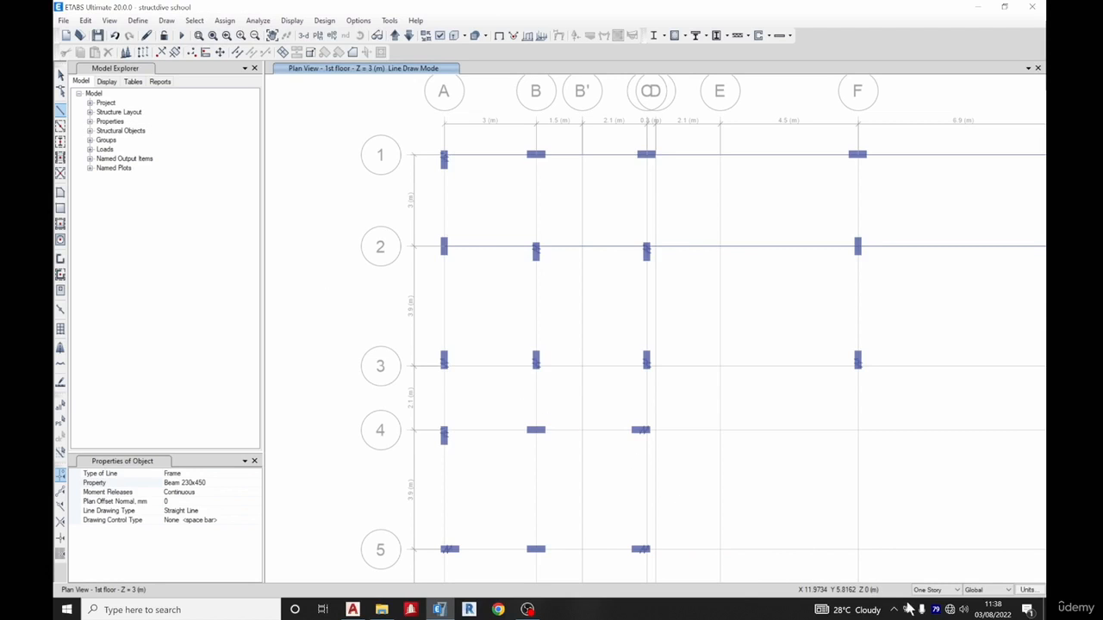
pyautogui.click(946, 591)
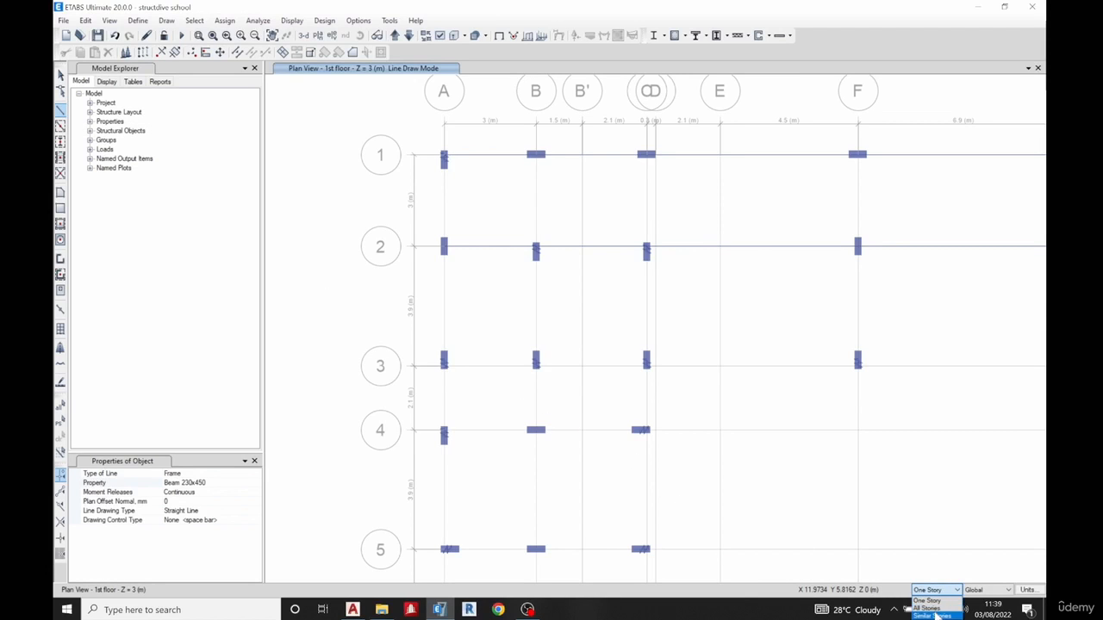
pyautogui.click(933, 616)
pyautogui.scroll(4, 444, 371)
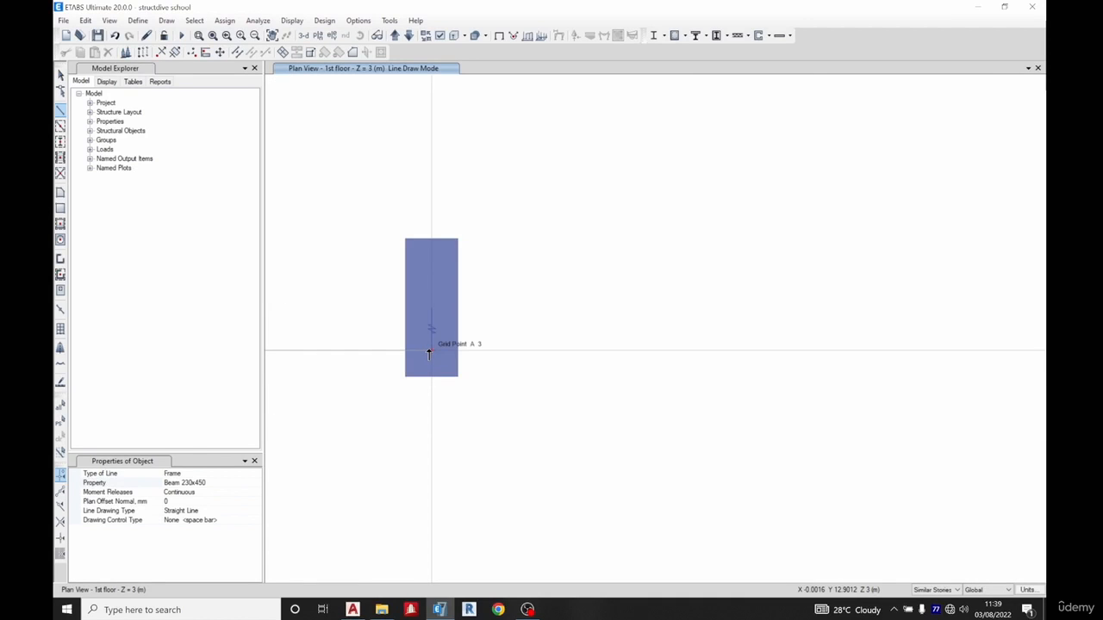
pyautogui.click(430, 352)
pyautogui.scroll(-5, 448, 355)
pyautogui.scroll(4, 786, 357)
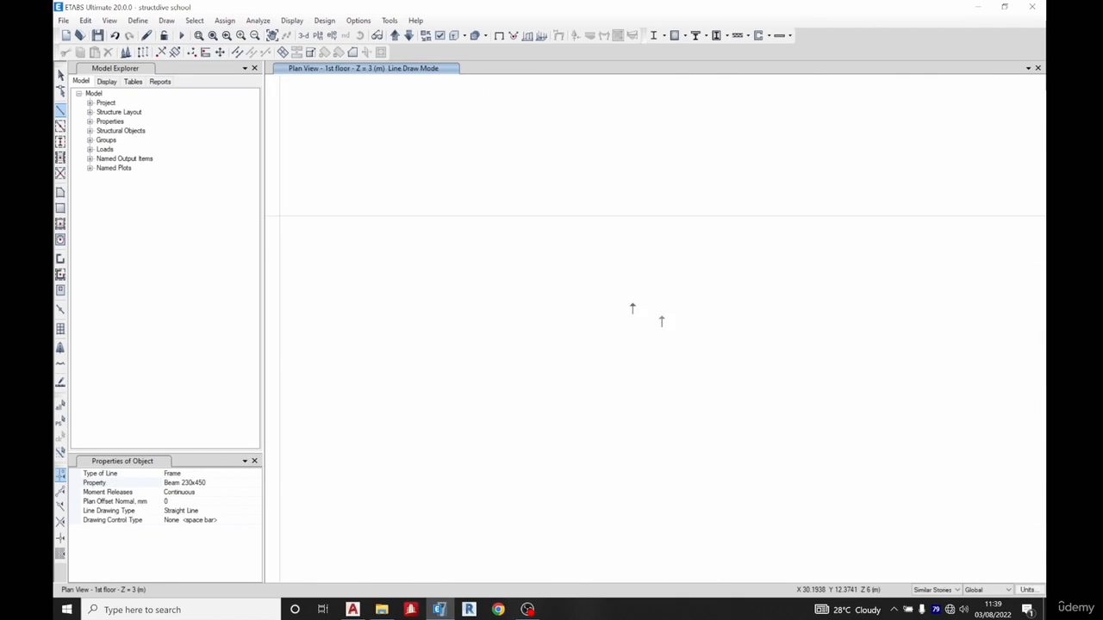
pyautogui.scroll(-1, 665, 293)
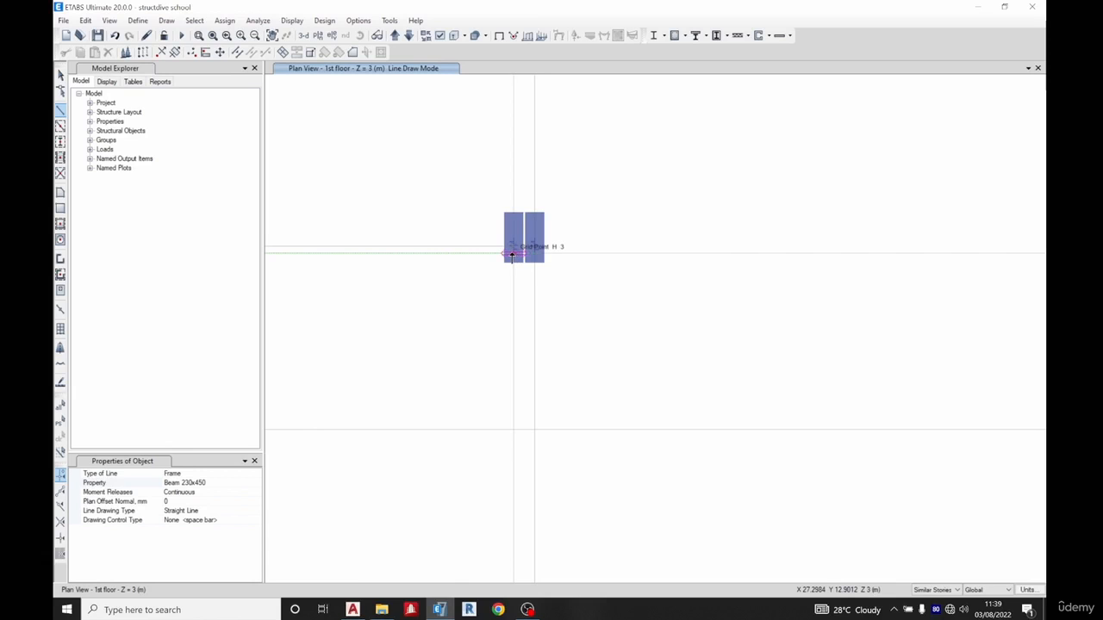
pyautogui.doubleClick(512, 255)
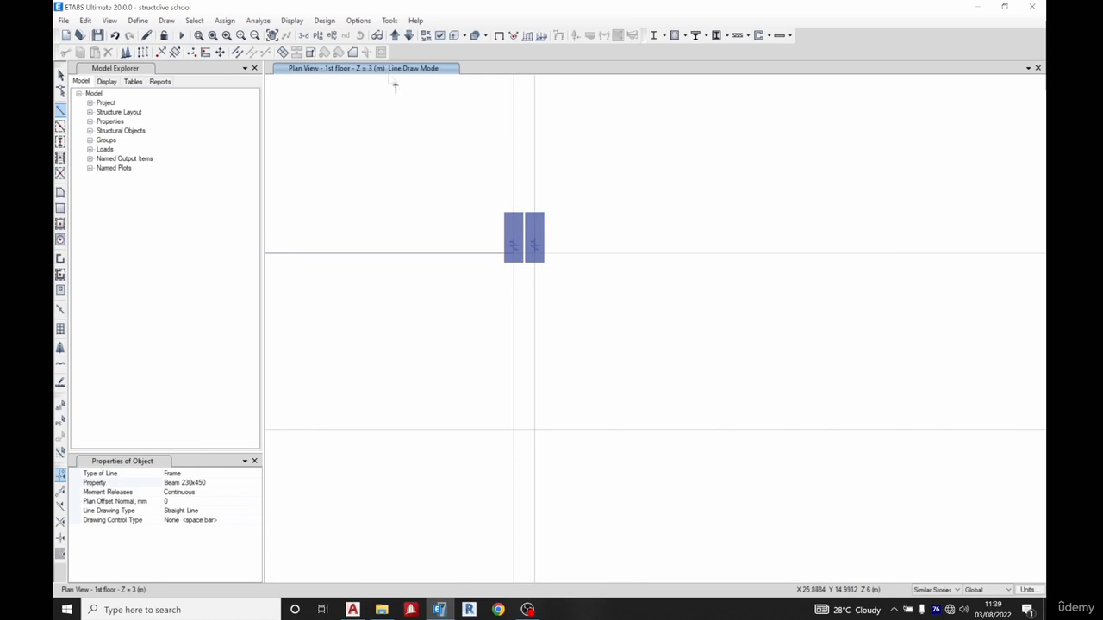
# Go up to the 2nd story plan, leave beam drawing and select the beam along grid line 3.
pyautogui.click(393, 36)
pyautogui.scroll(-4, 743, 293)
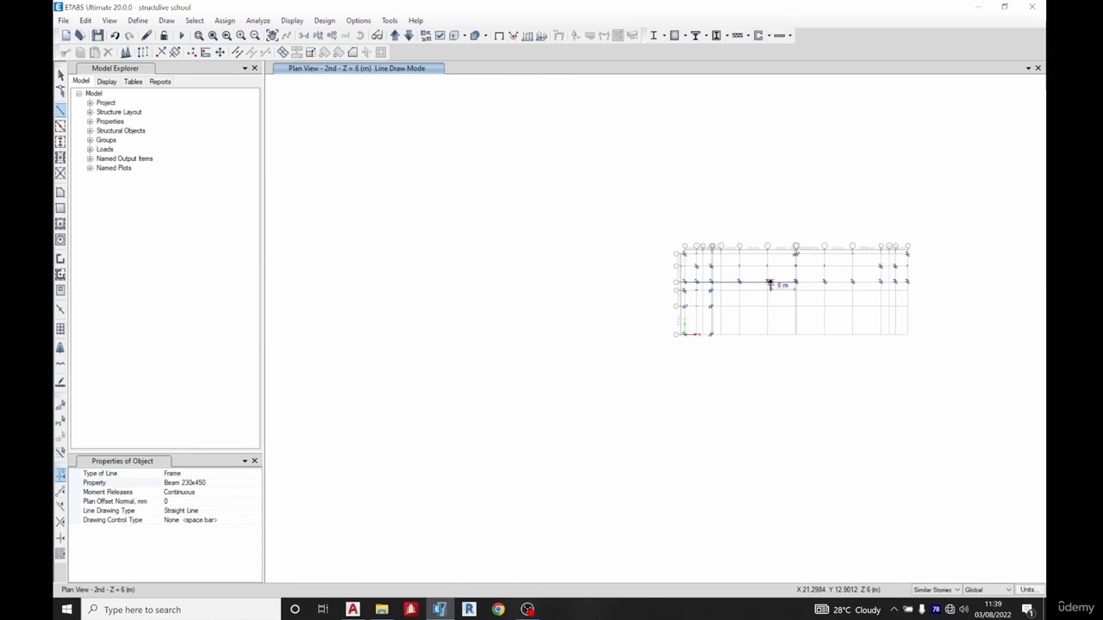
pyautogui.scroll(3, 734, 283)
pyautogui.scroll(-1, 738, 290)
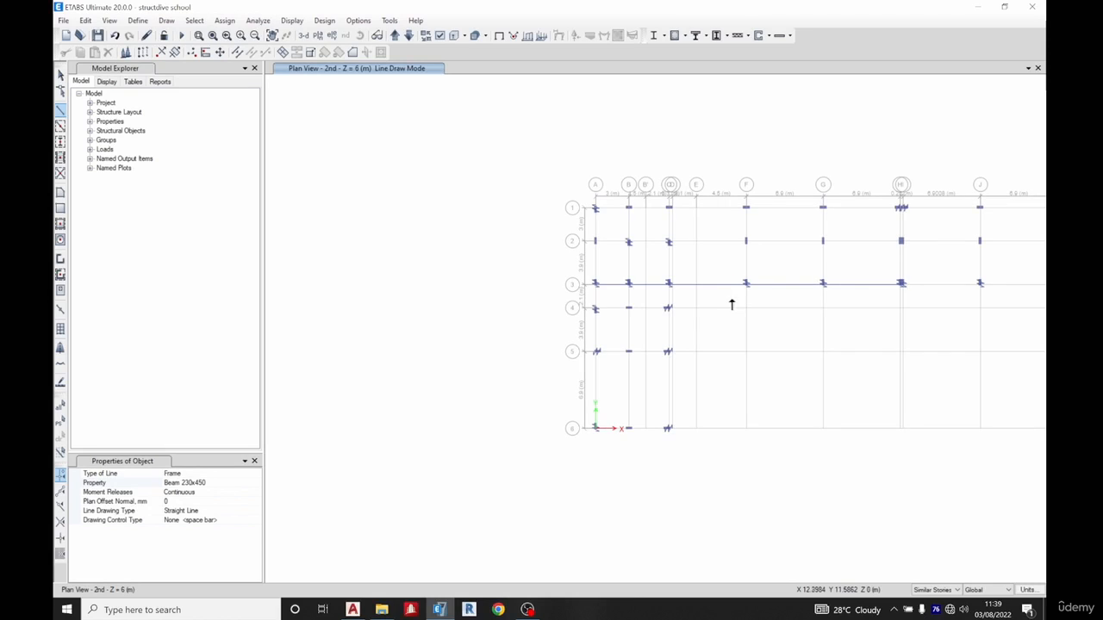
pyautogui.press('Escape')
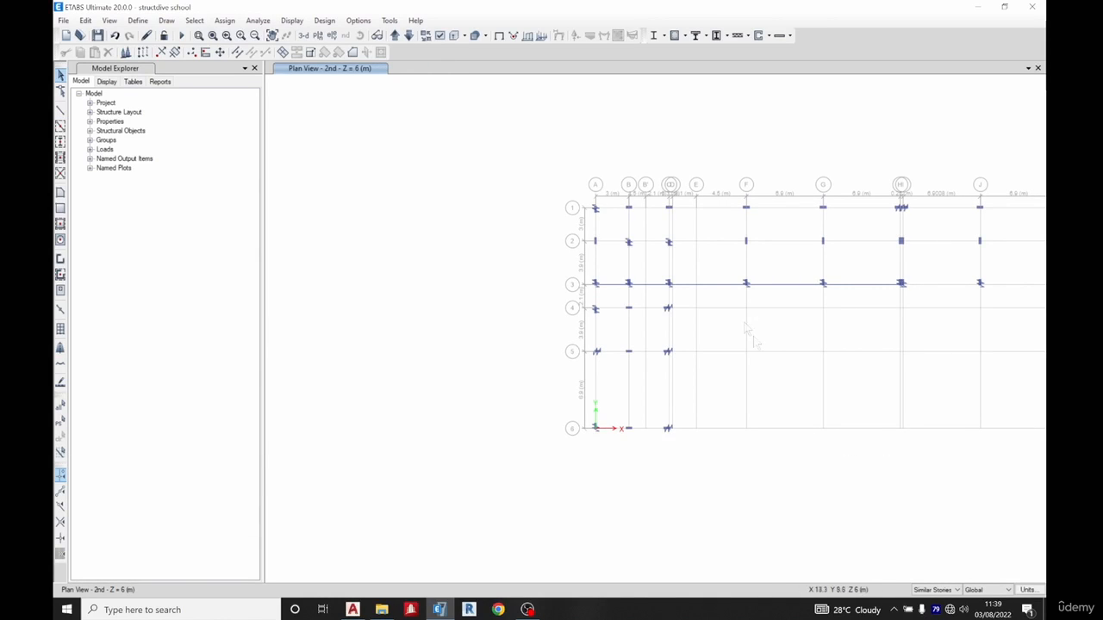
pyautogui.click(710, 286)
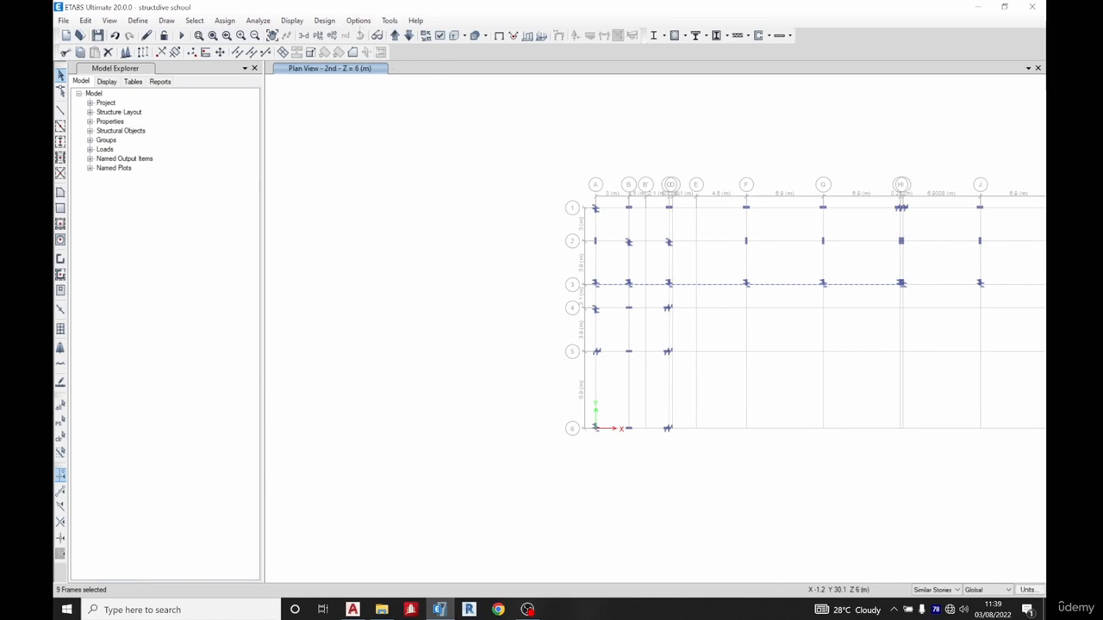
# Switch back to One Story, exclude the 1st floor beam on grid line 3 from the selection and delete its copies on the other stories.
pyautogui.click(409, 37)
pyautogui.click(936, 589)
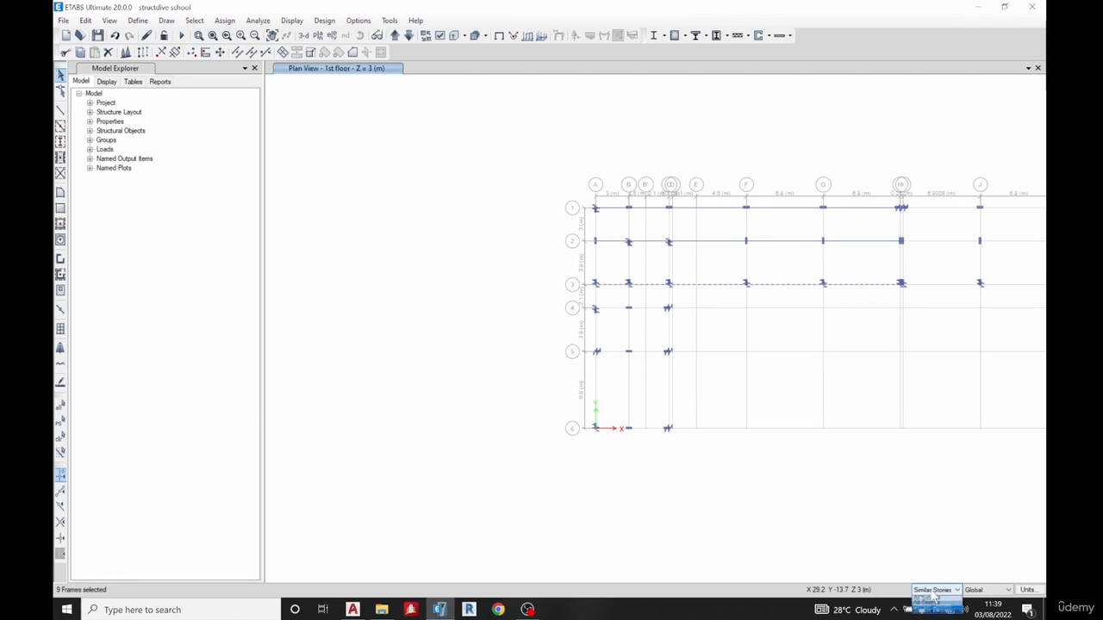
pyautogui.click(935, 600)
pyautogui.scroll(5, 732, 255)
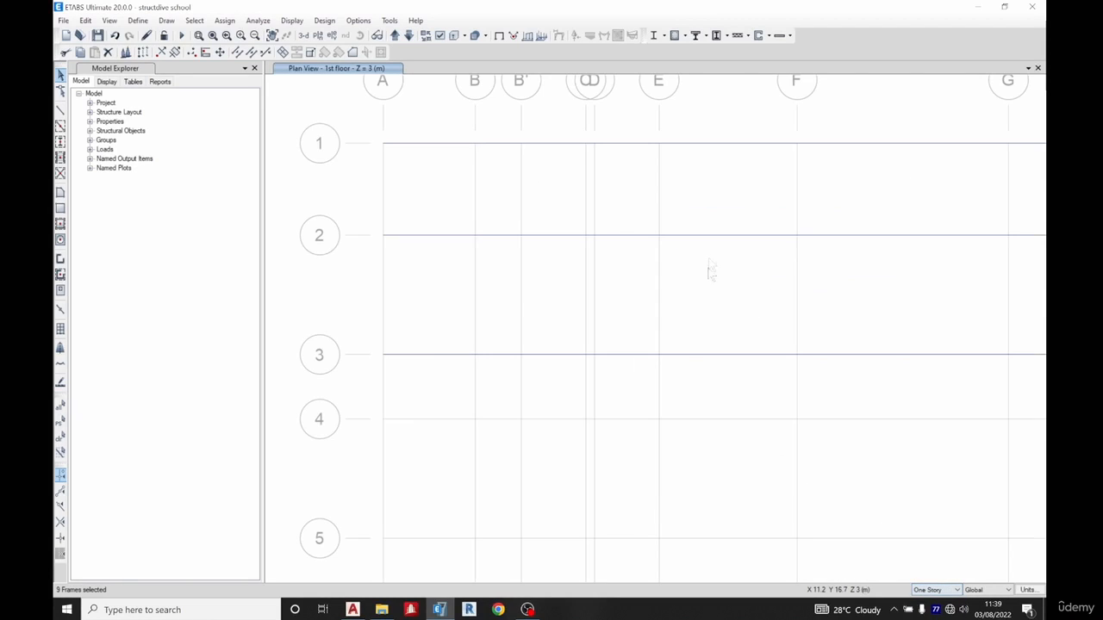
pyautogui.click(712, 354)
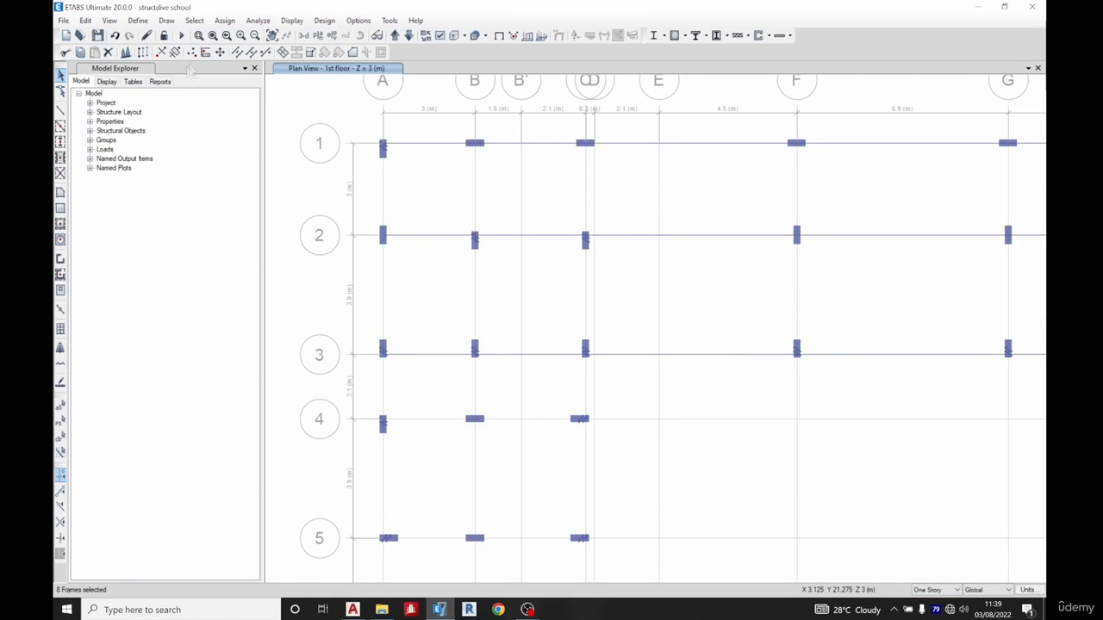
pyautogui.click(108, 51)
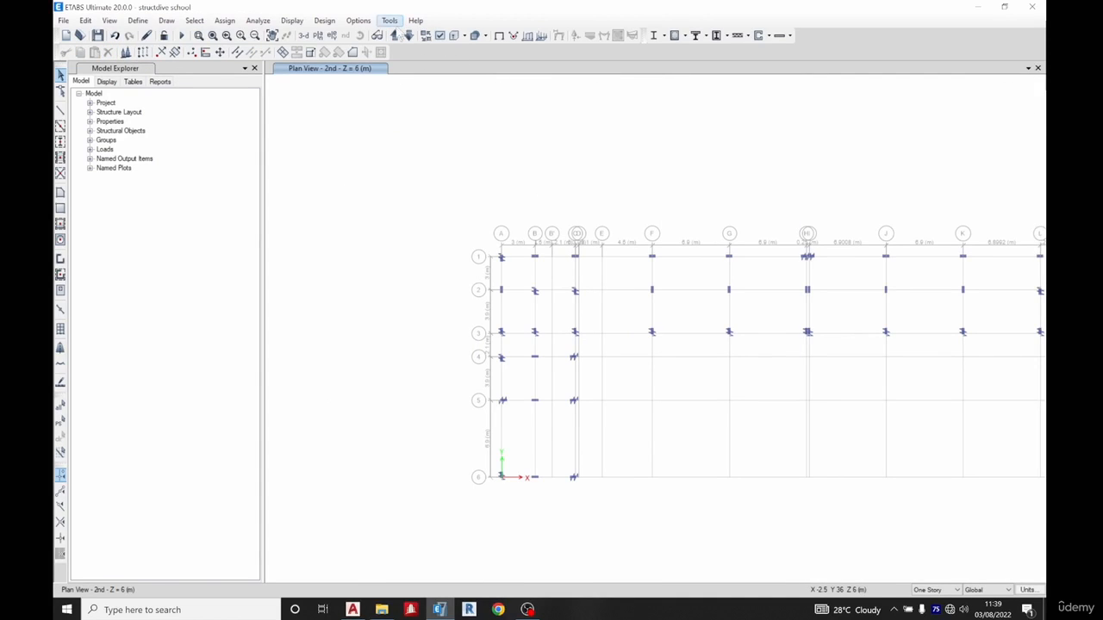
# Draw a Beam 230x450 frame along grid line 4 on the 1st floor, from grid A to the column at grid C.
pyautogui.click(410, 37)
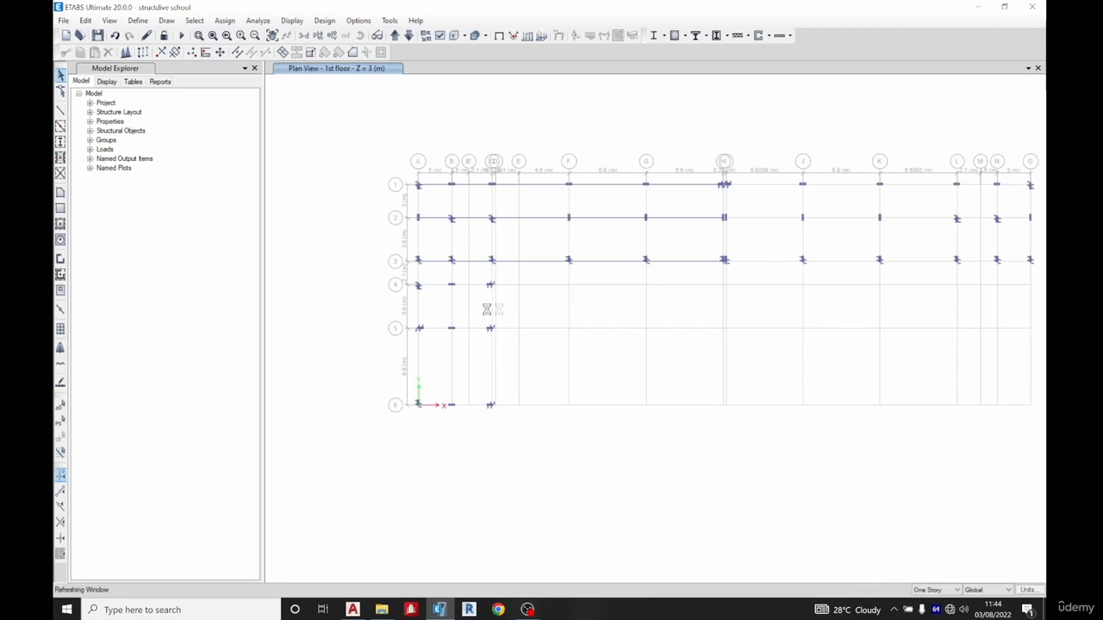
pyautogui.scroll(3, 487, 308)
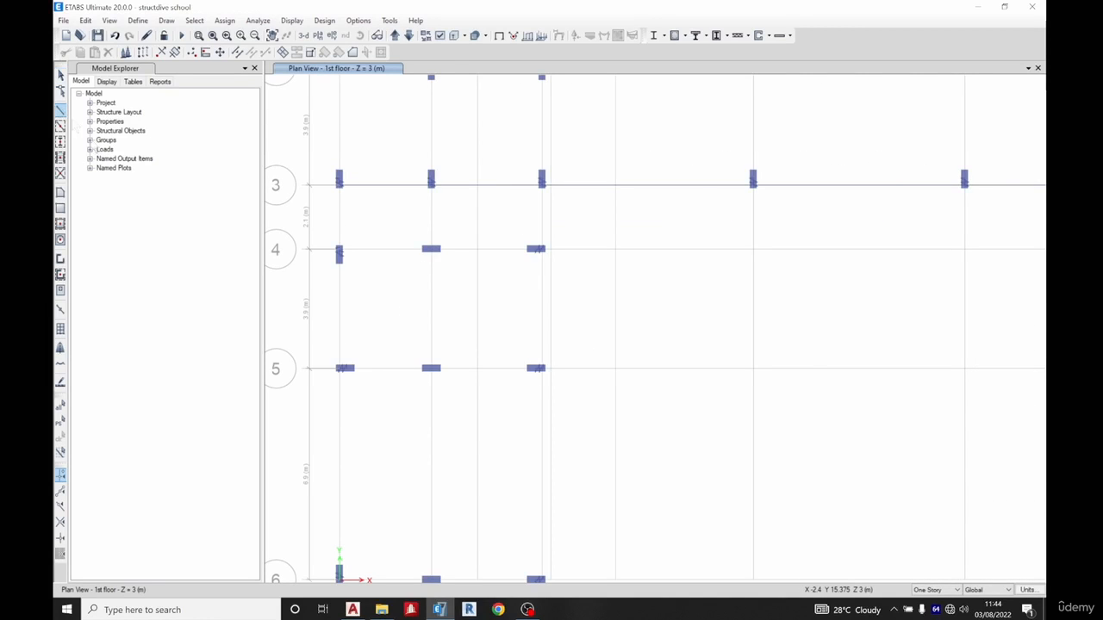
pyautogui.scroll(3, 327, 241)
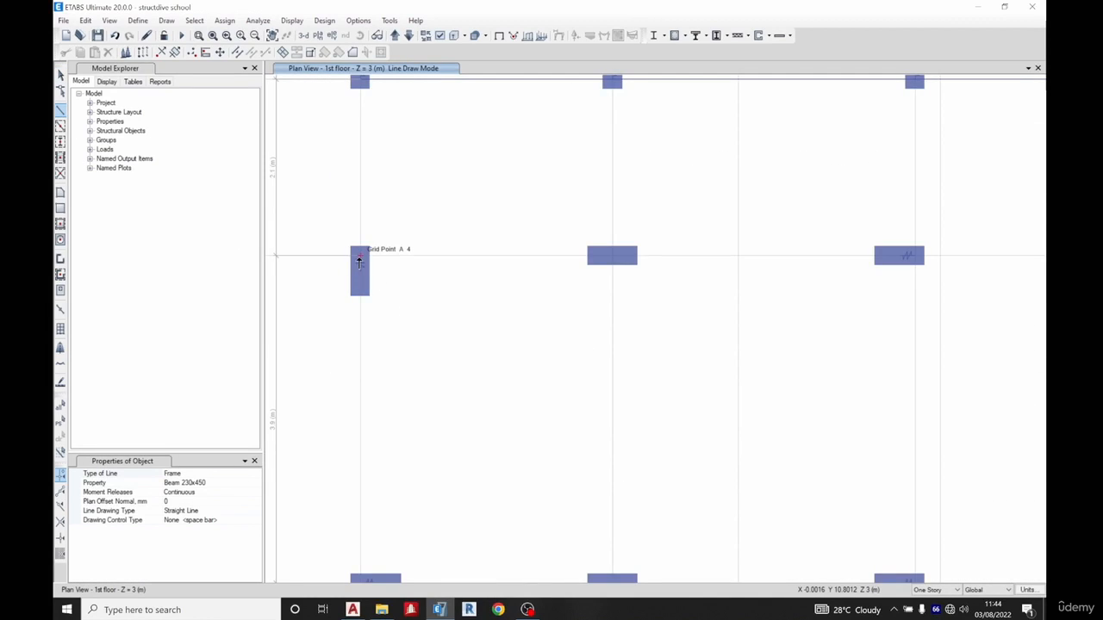
pyautogui.click(359, 261)
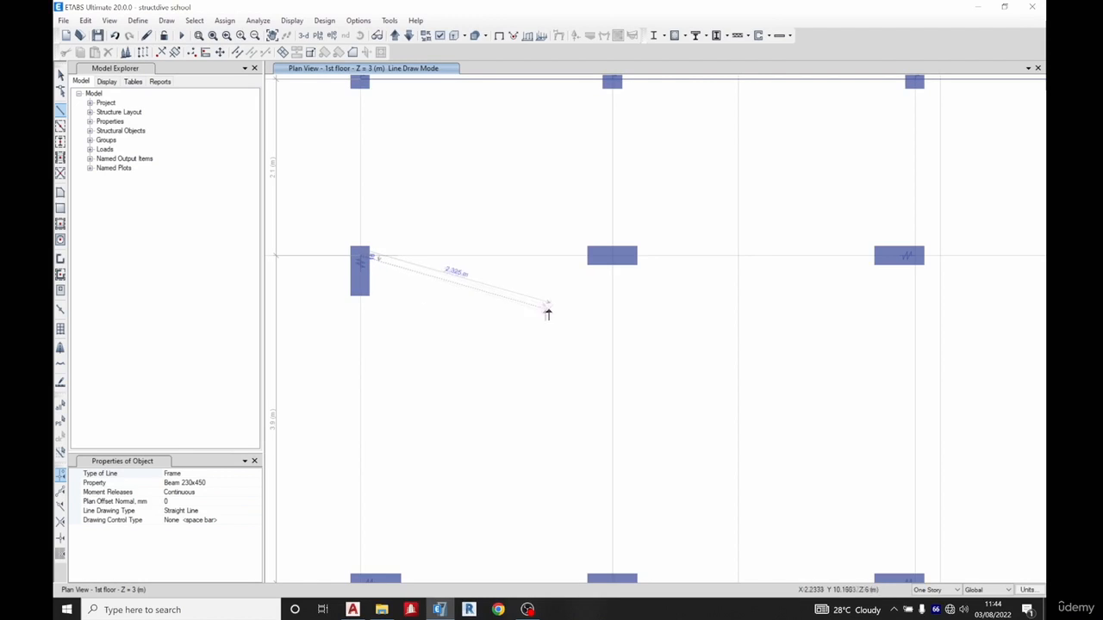
pyautogui.scroll(5, 909, 261)
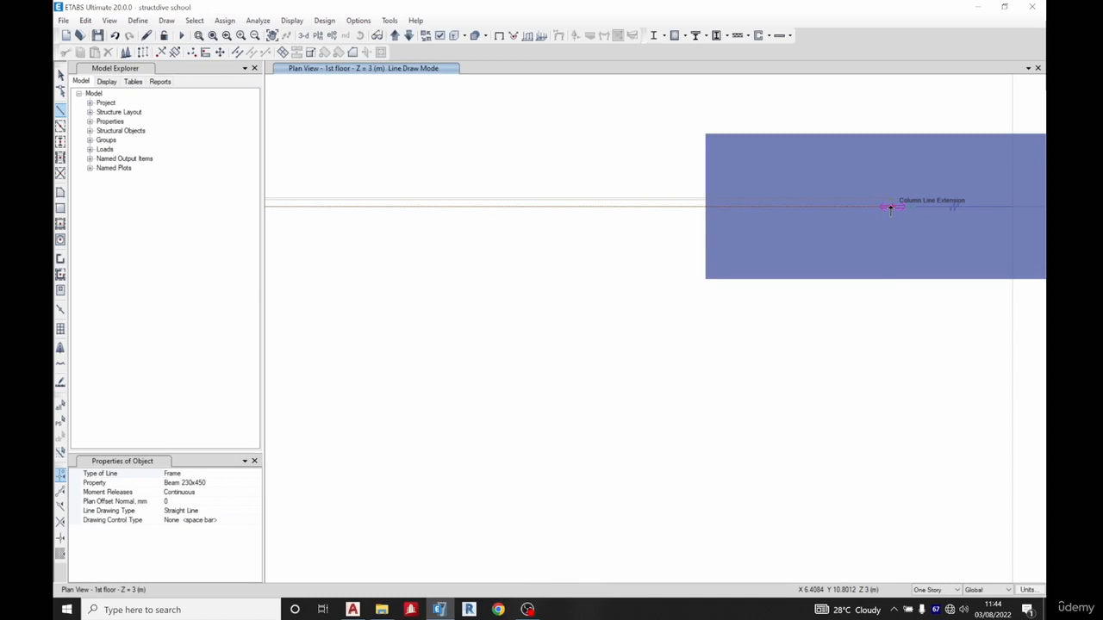
pyautogui.click(892, 207)
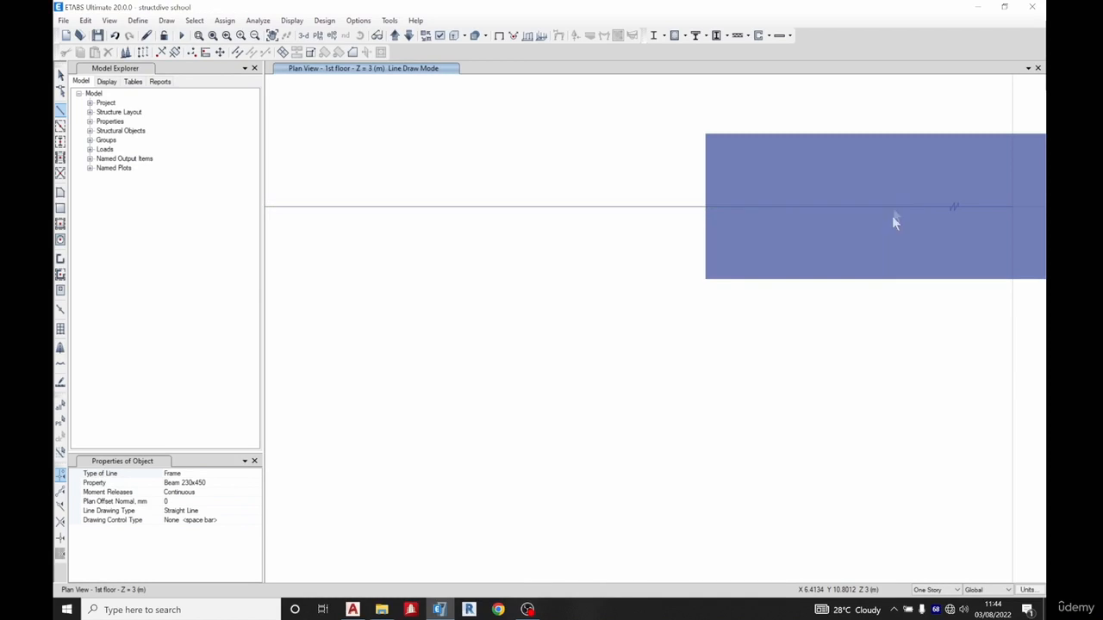
pyautogui.scroll(-6, 855, 318)
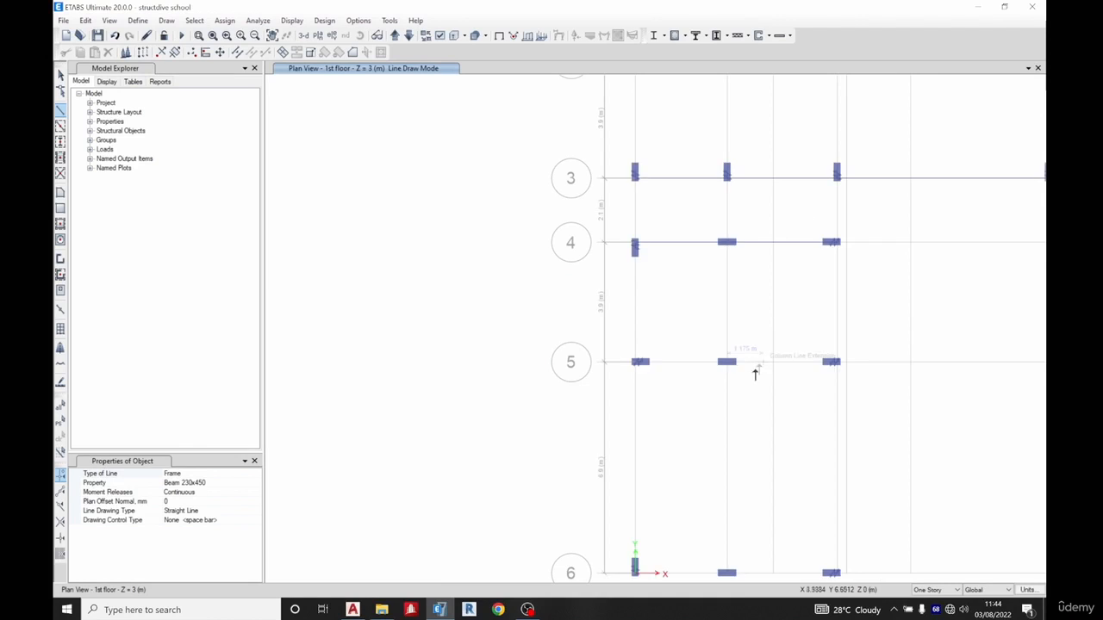
pyautogui.press('Escape')
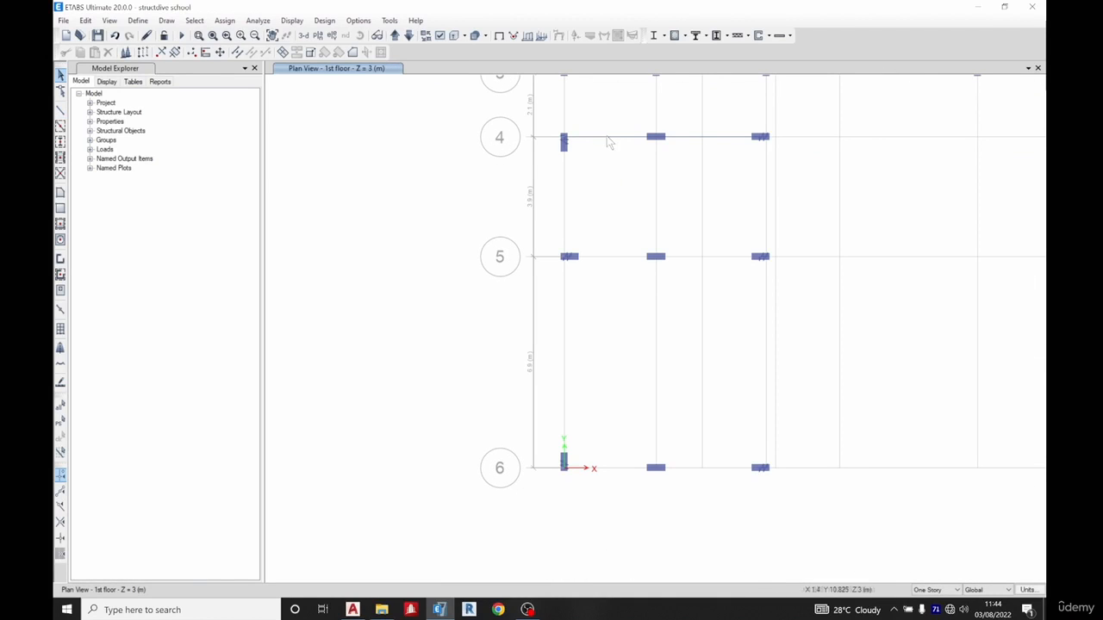
# Replicate the grid line 4 beam linearly onto grid line 5 with dy of -3.9 m, picking two points on the model.
pyautogui.click(612, 137)
pyautogui.click(143, 53)
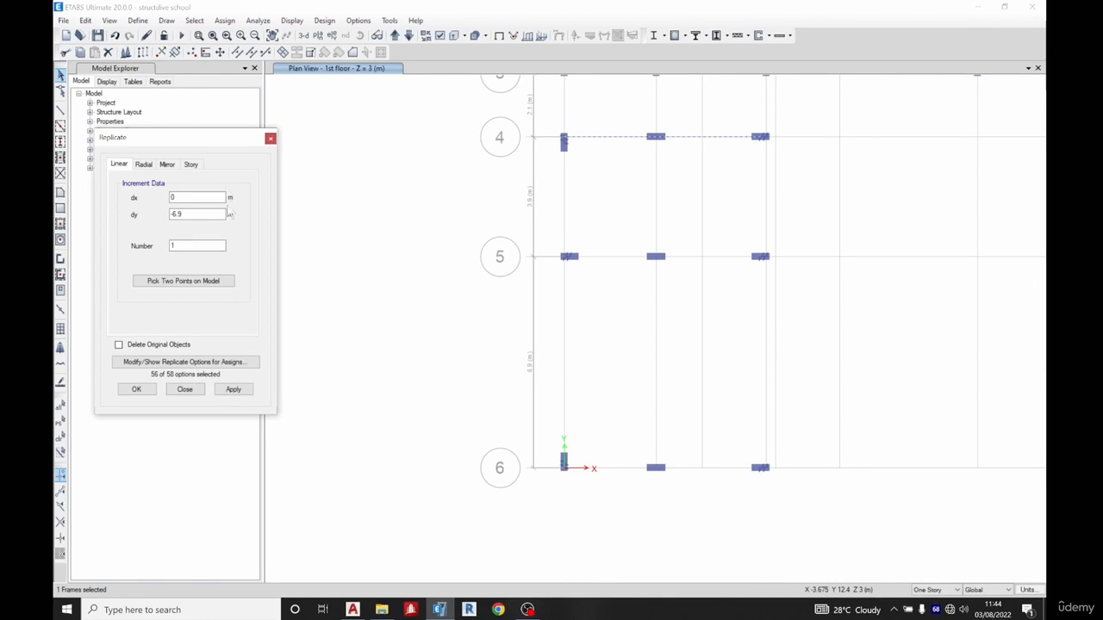
pyautogui.click(200, 286)
pyautogui.scroll(3, 681, 148)
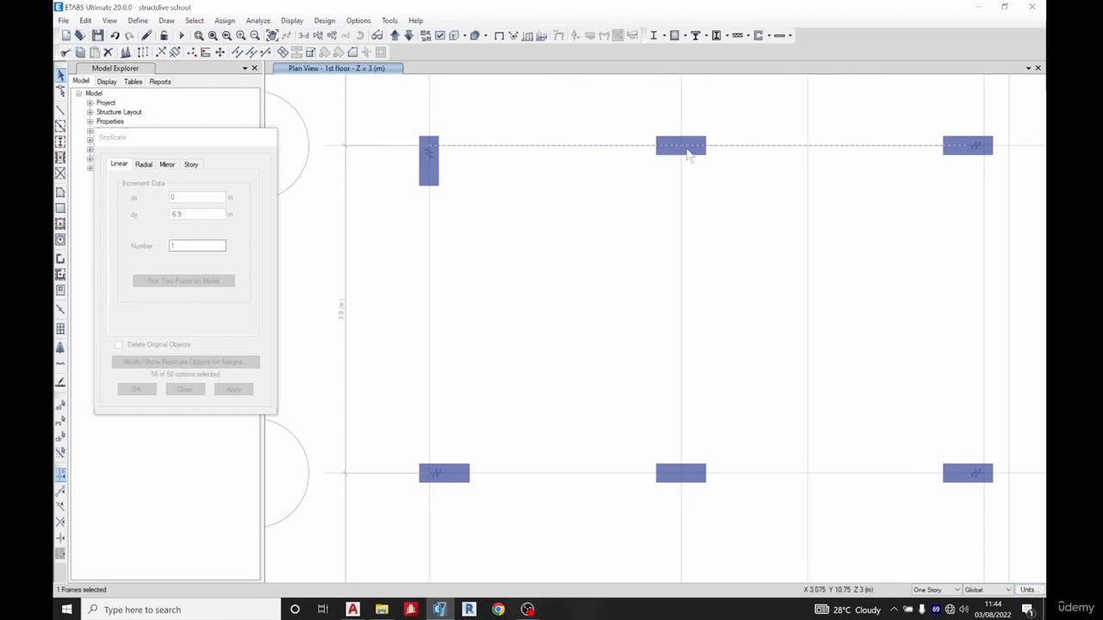
pyautogui.click(681, 146)
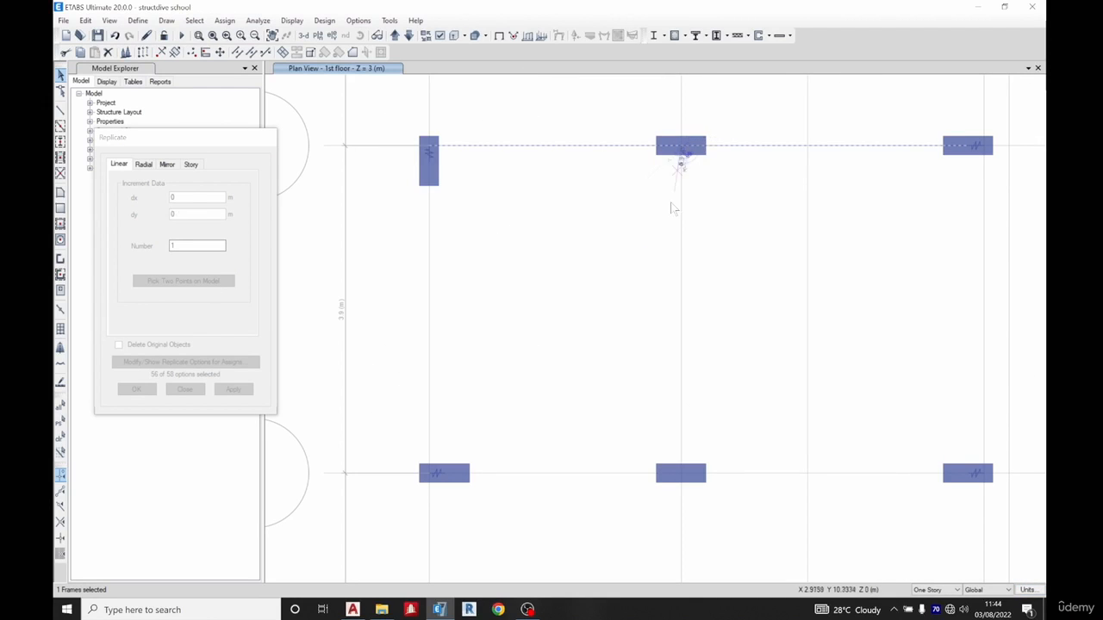
pyautogui.click(681, 479)
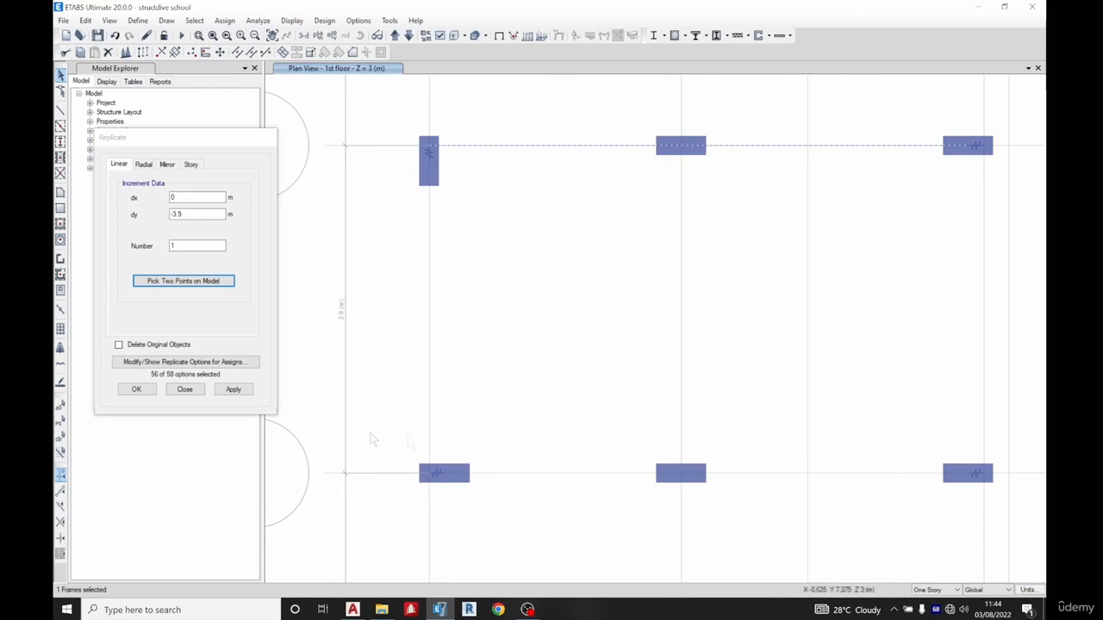
pyautogui.scroll(-3, 553, 237)
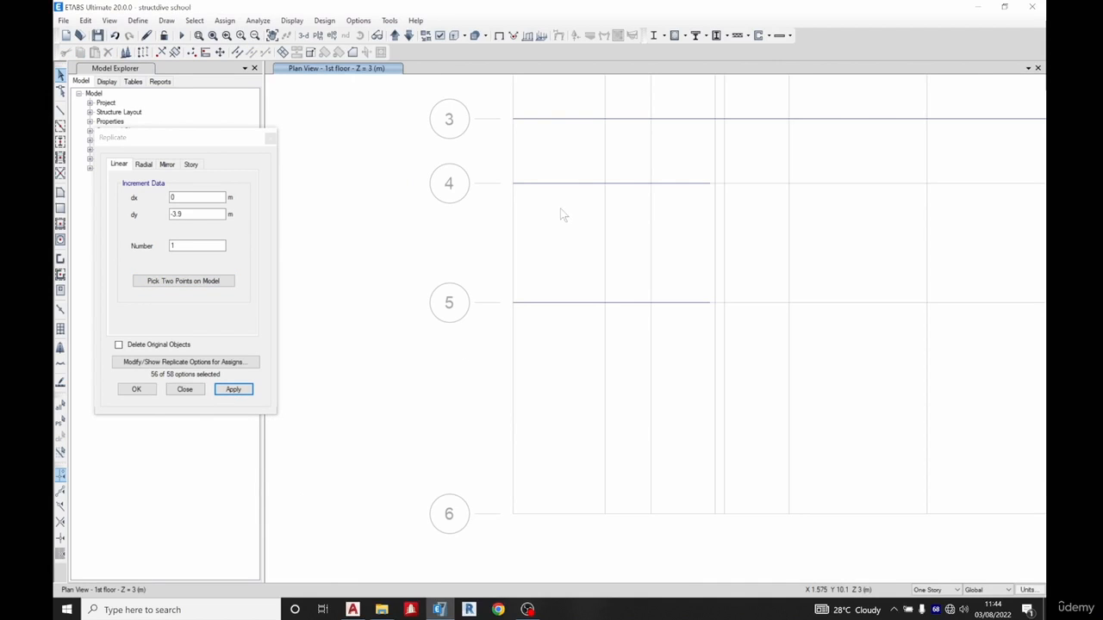
# Replicate the grid line 5 beam linearly onto grid line 6 with dy of -6.9 m, picking two points on the model.
pyautogui.click(563, 307)
pyautogui.click(183, 281)
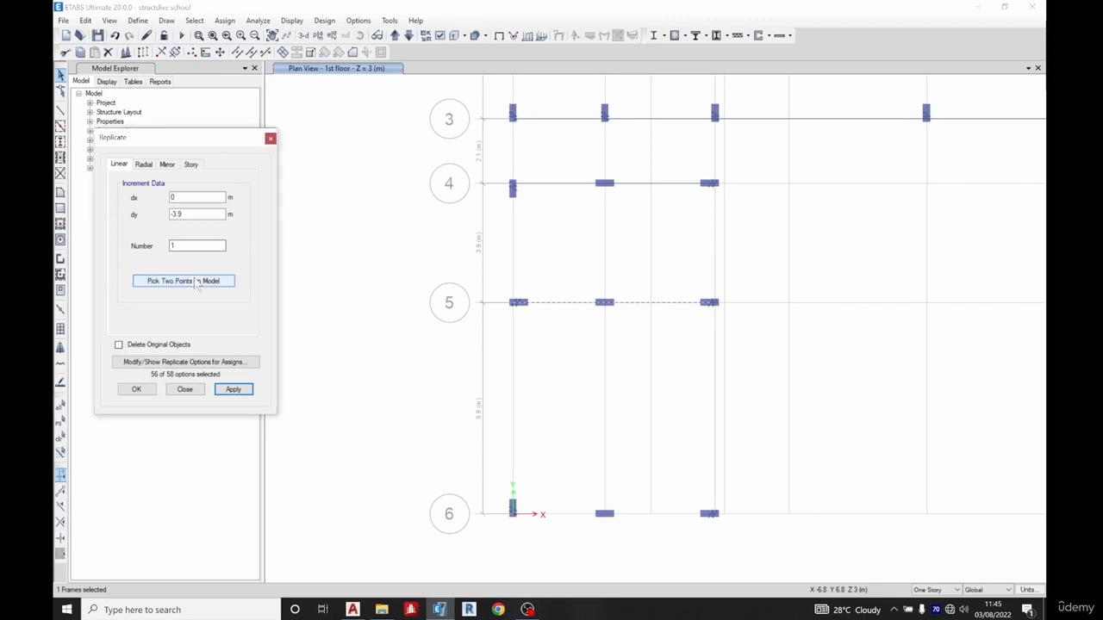
pyautogui.click(651, 302)
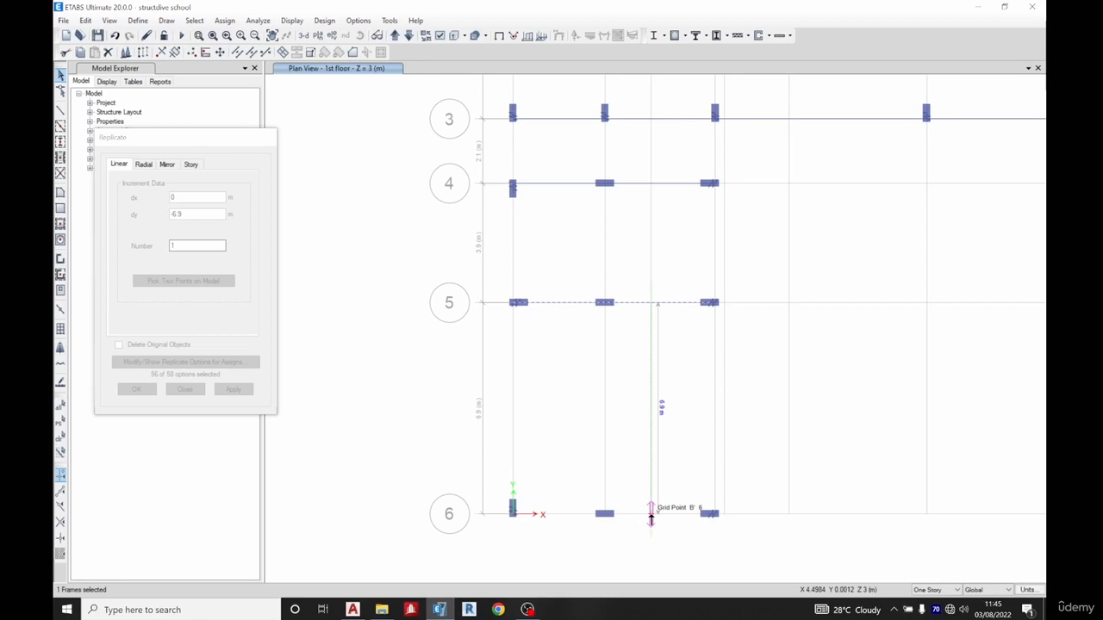
pyautogui.click(652, 514)
pyautogui.click(136, 389)
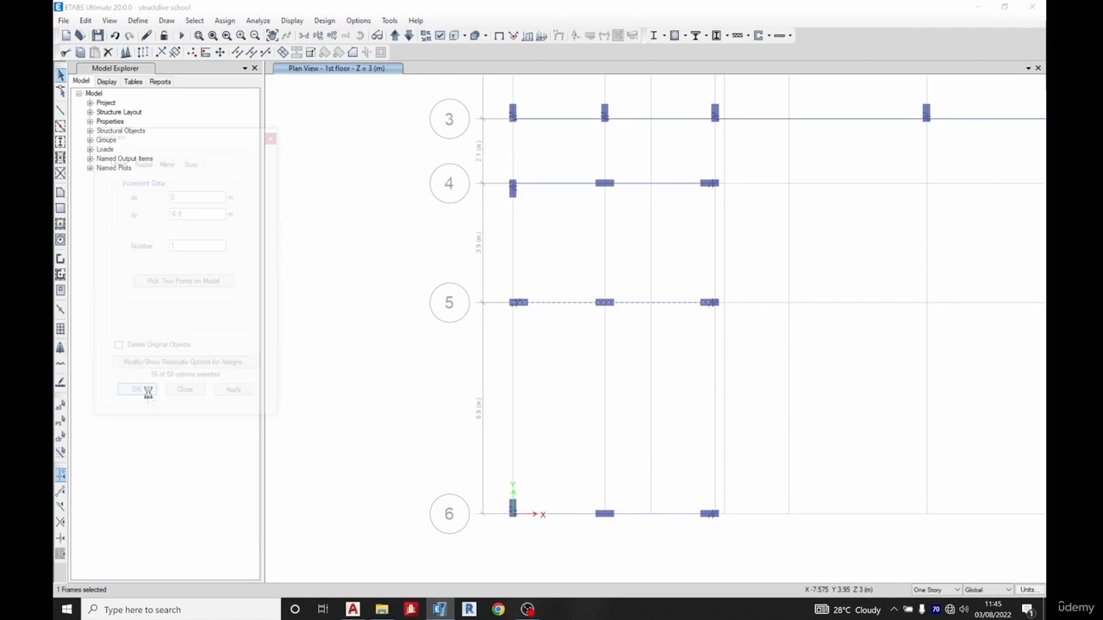
pyautogui.scroll(-3, 613, 355)
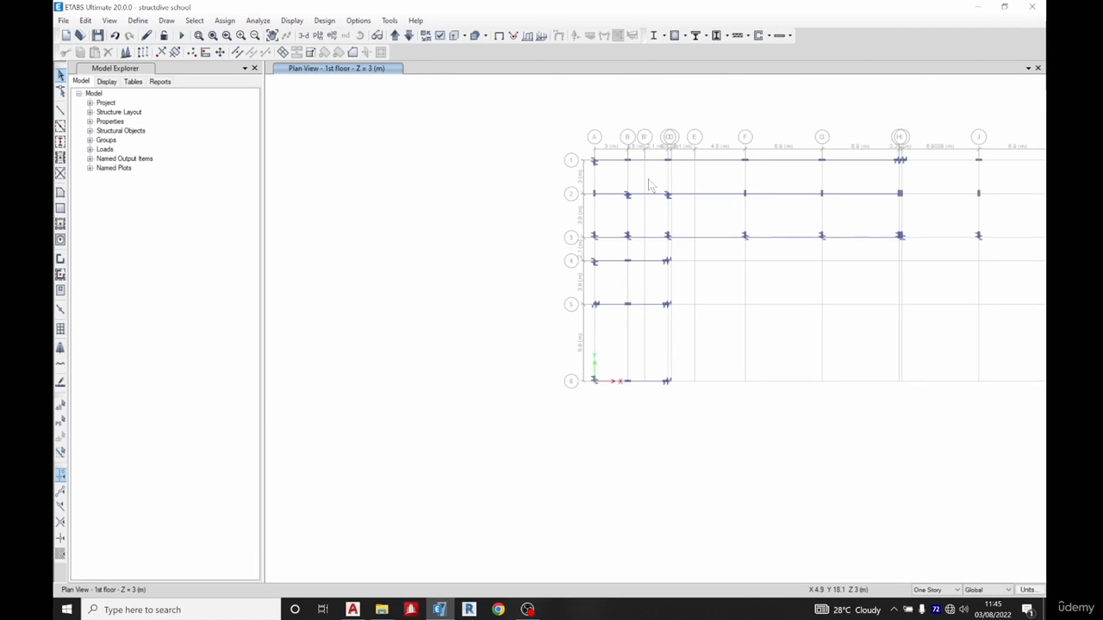
# Draw a Beam 230x450 frame along grid line A from the column joint at grid 1 to the one at grid 6.
pyautogui.scroll(3, 635, 177)
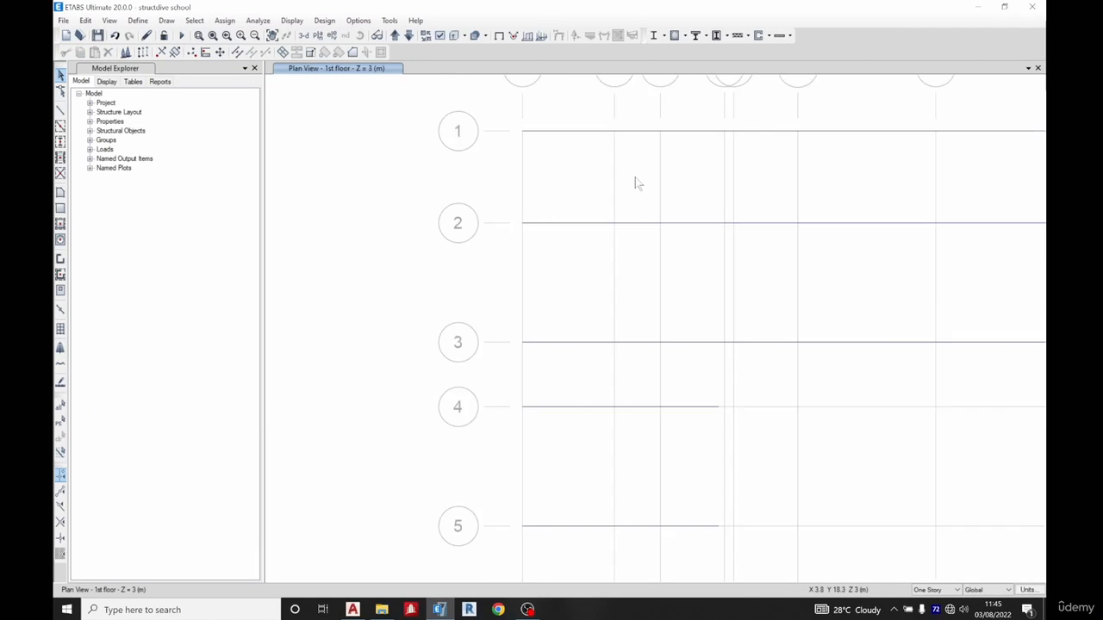
pyautogui.click(60, 112)
pyautogui.scroll(3, 540, 135)
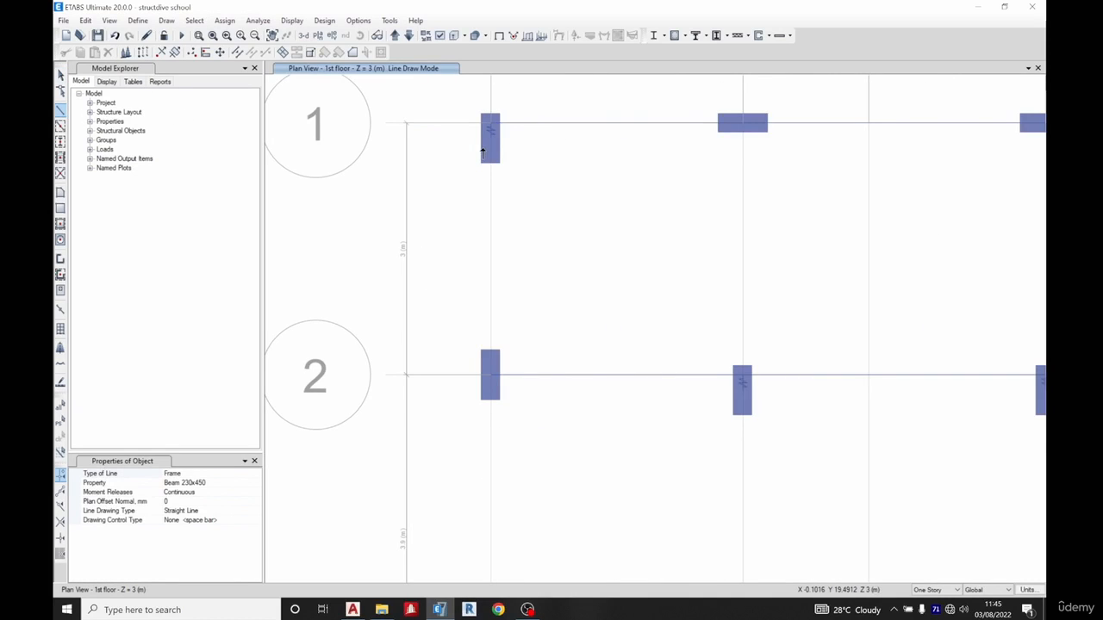
pyautogui.click(491, 138)
pyautogui.scroll(-3, 580, 129)
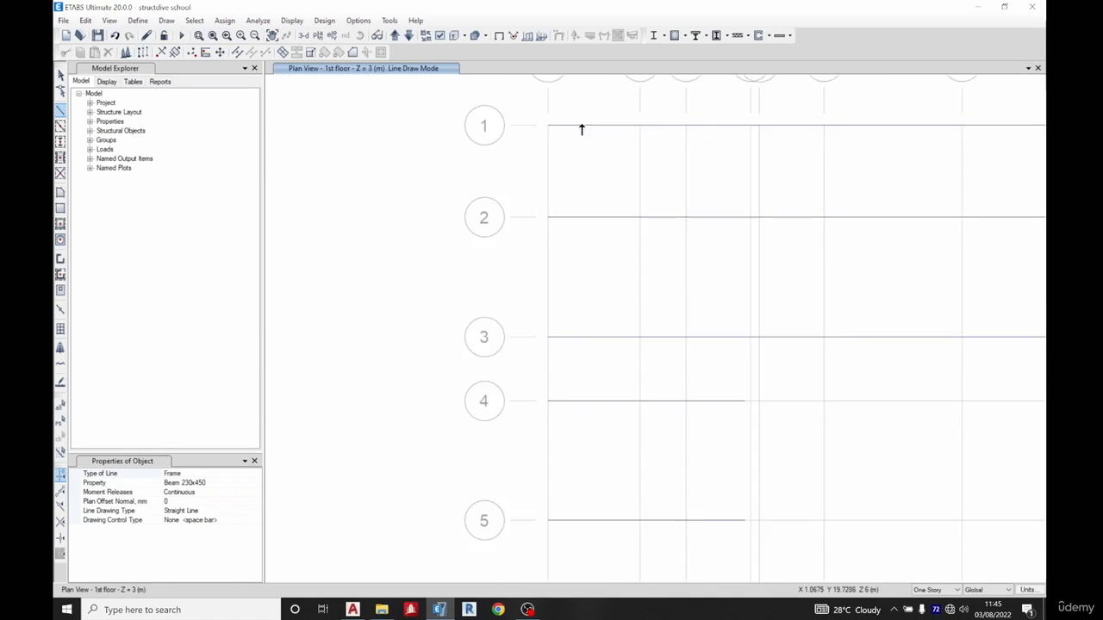
pyautogui.moveTo(577, 432); pyautogui.dragTo(536, 248, button='middle')
pyautogui.moveTo(510, 405); pyautogui.dragTo(532, 308)
pyautogui.moveTo(510, 405); pyautogui.dragTo(536, 248, button='middle')
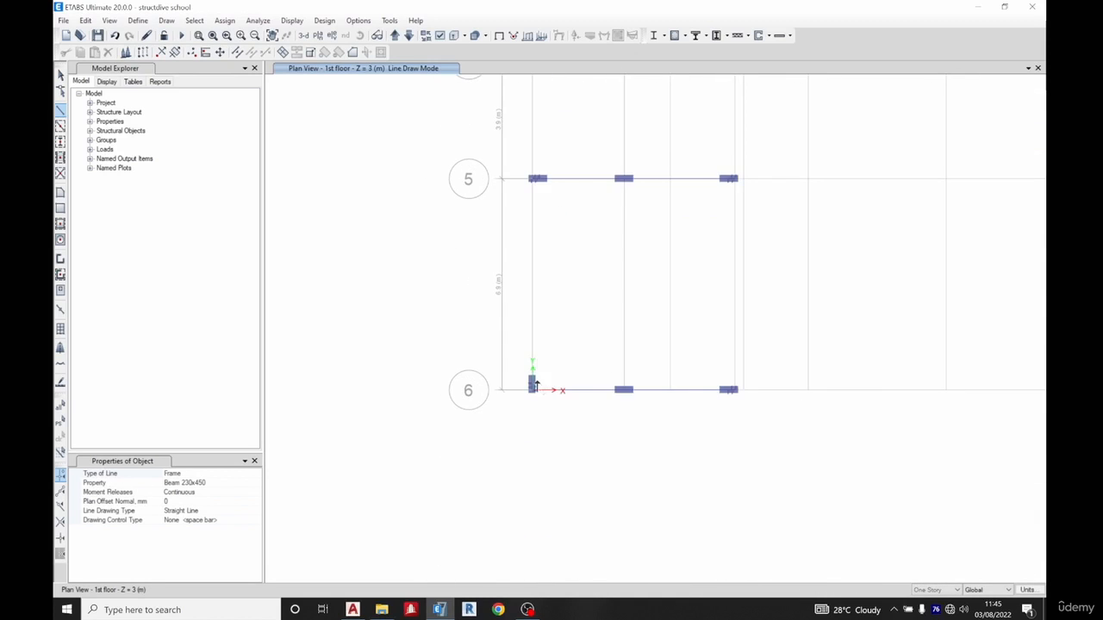
pyautogui.scroll(5, 533, 384)
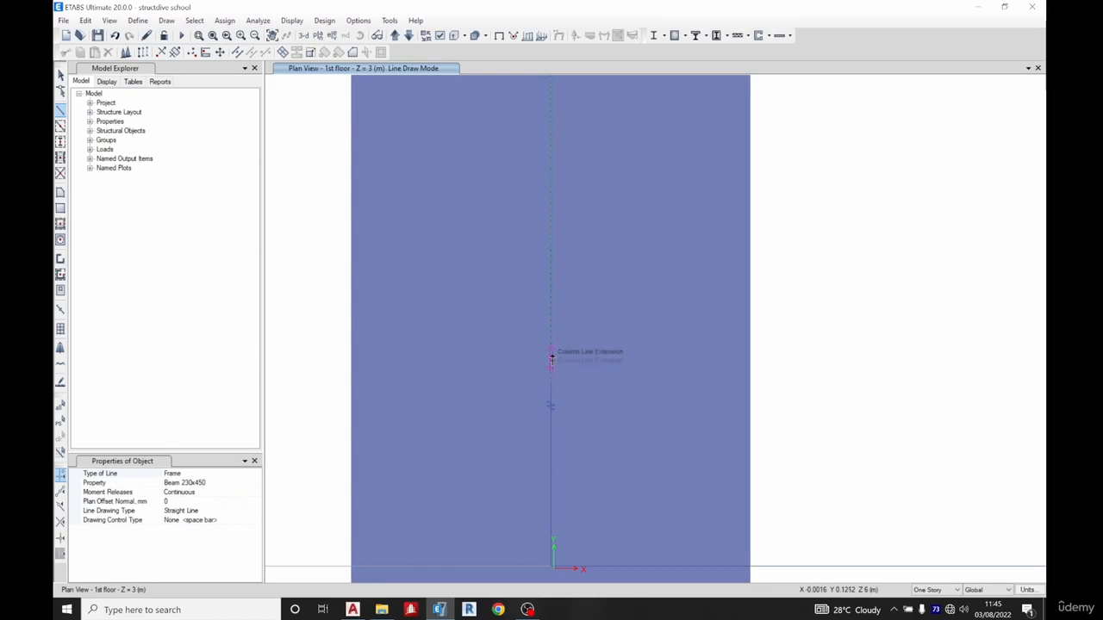
pyautogui.scroll(-6, 588, 250)
pyautogui.scroll(3, 587, 243)
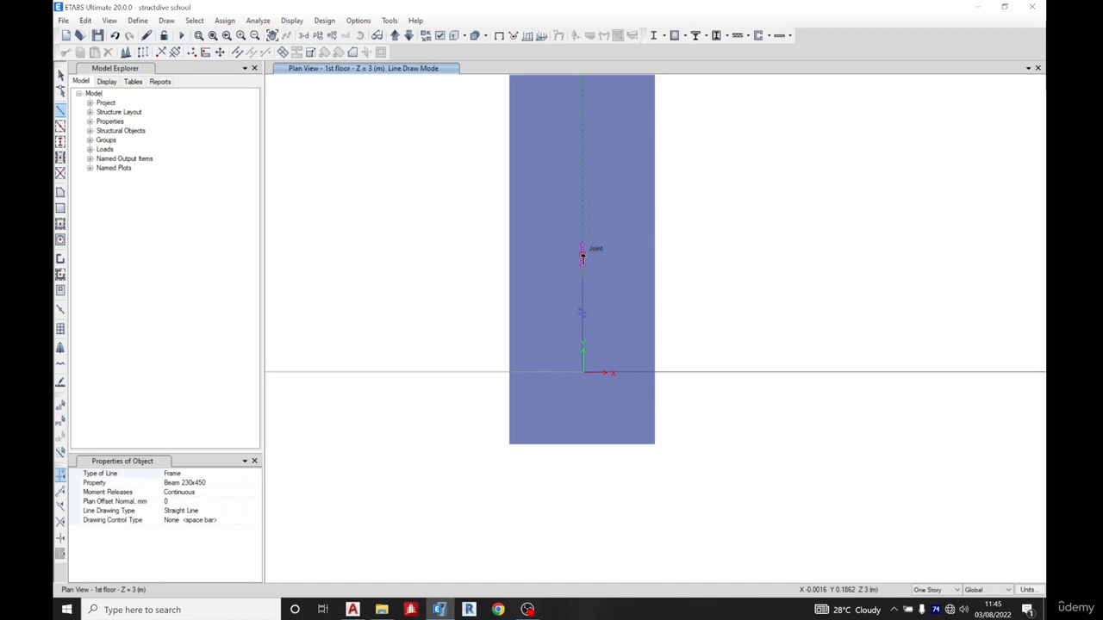
pyautogui.scroll(-5, 642, 250)
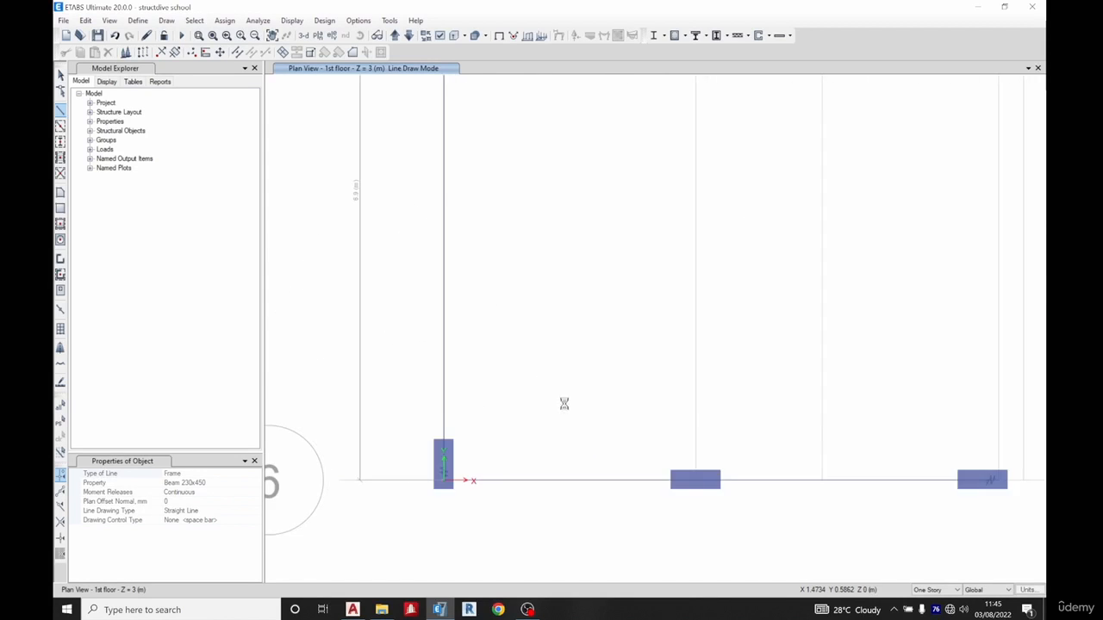
pyautogui.scroll(-5, 620, 316)
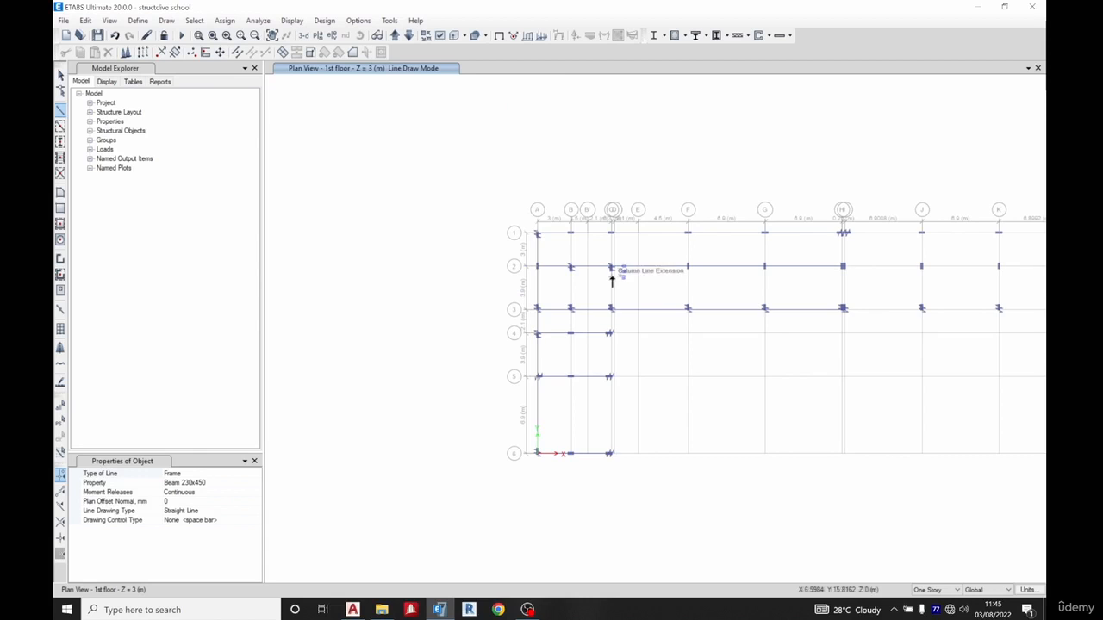
# Draw a Beam 230x450 frame along grid line O from the column joint at grid 1 to the one at grid 3.
pyautogui.scroll(3, 609, 283)
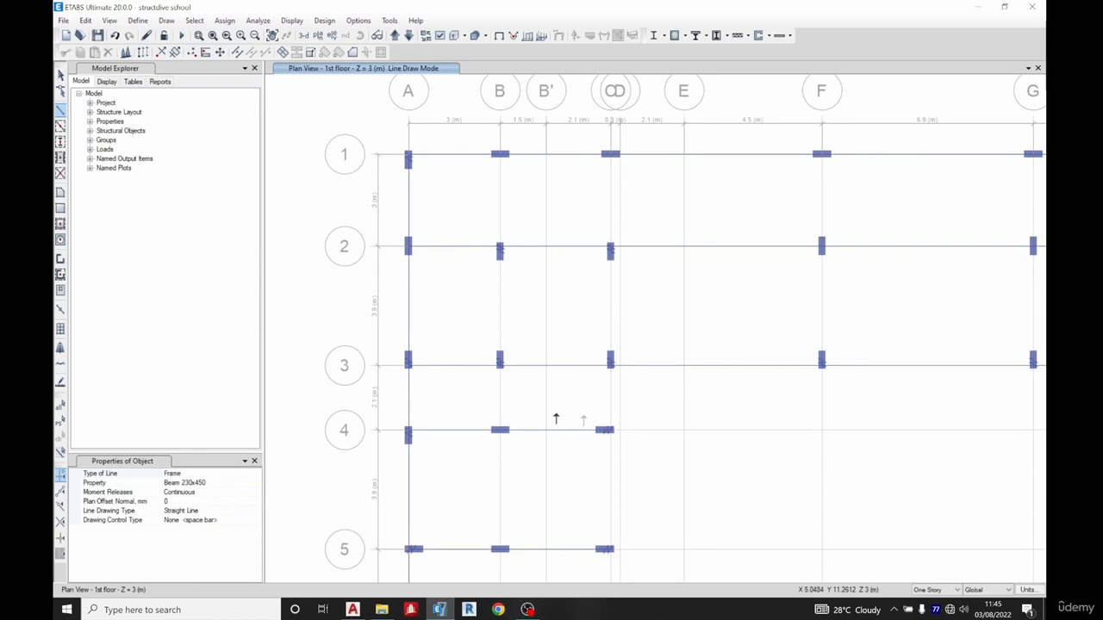
pyautogui.scroll(-3, 556, 420)
pyautogui.scroll(8, 692, 169)
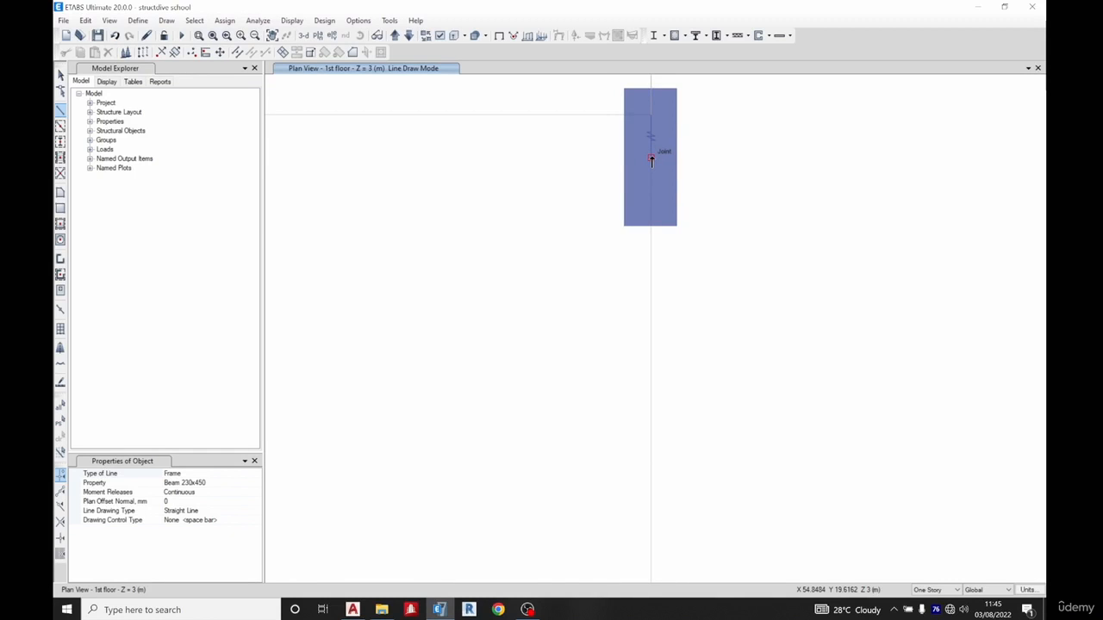
pyautogui.scroll(-5, 681, 154)
pyautogui.scroll(2, 706, 259)
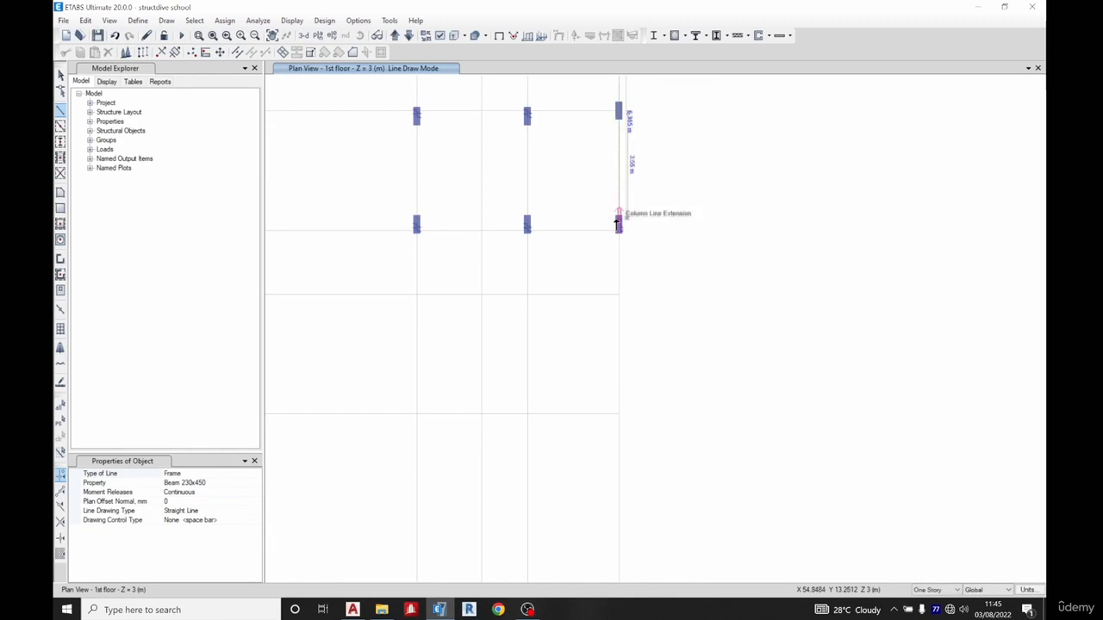
pyautogui.scroll(4, 617, 222)
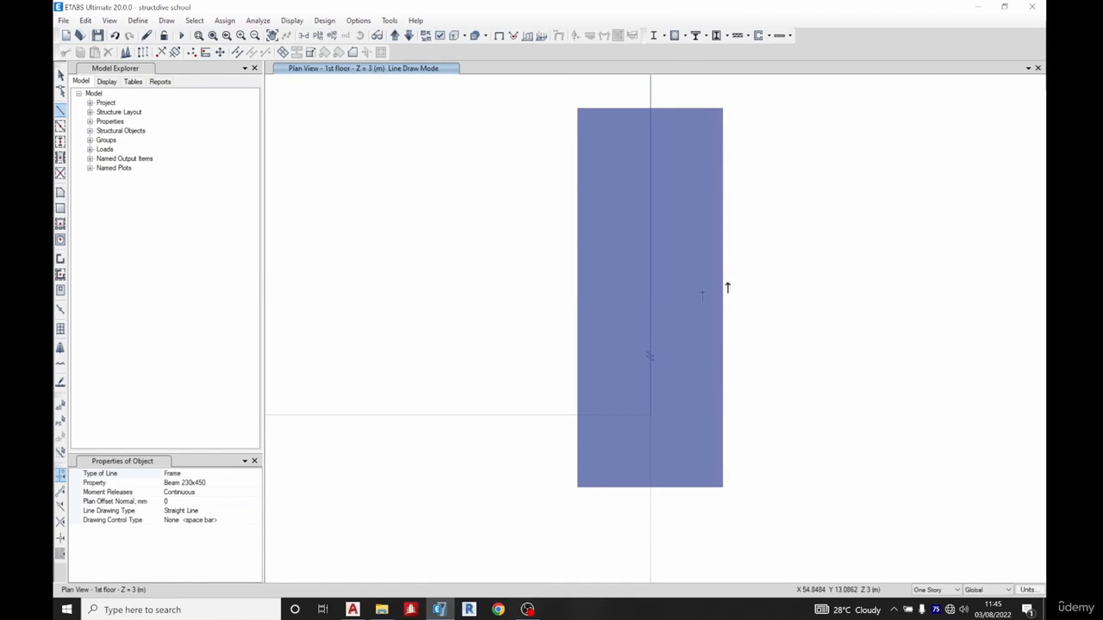
pyautogui.scroll(-3, 800, 250)
# Draw a Beam 230x450 frame along grid line 1 from the column joint at grid I to grid point O 1.
pyautogui.scroll(-5, 778, 198)
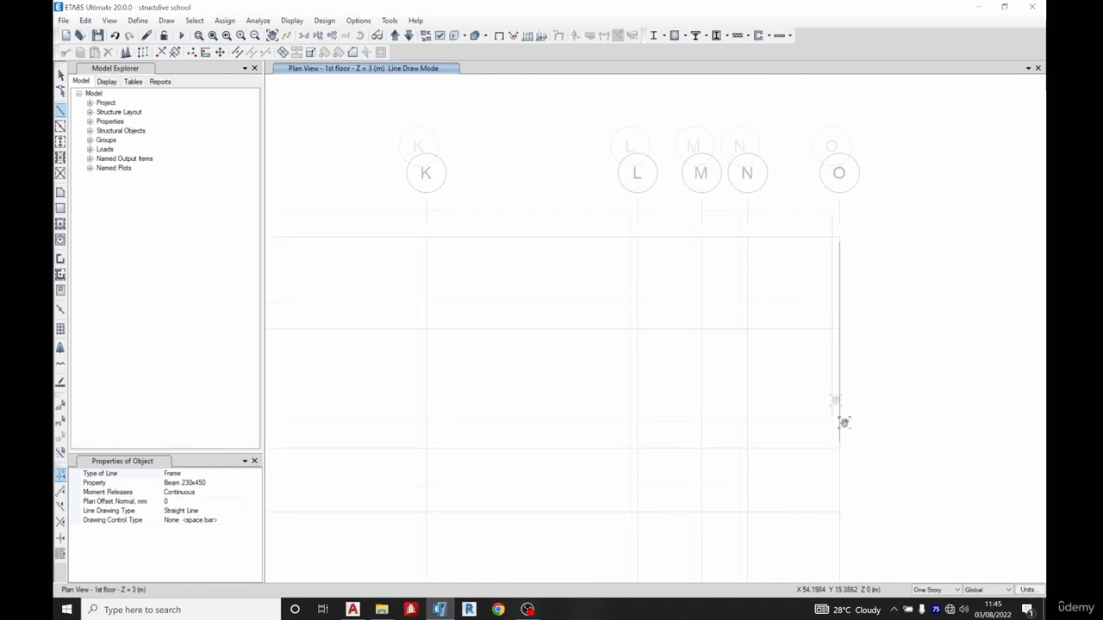
pyautogui.scroll(6, 660, 244)
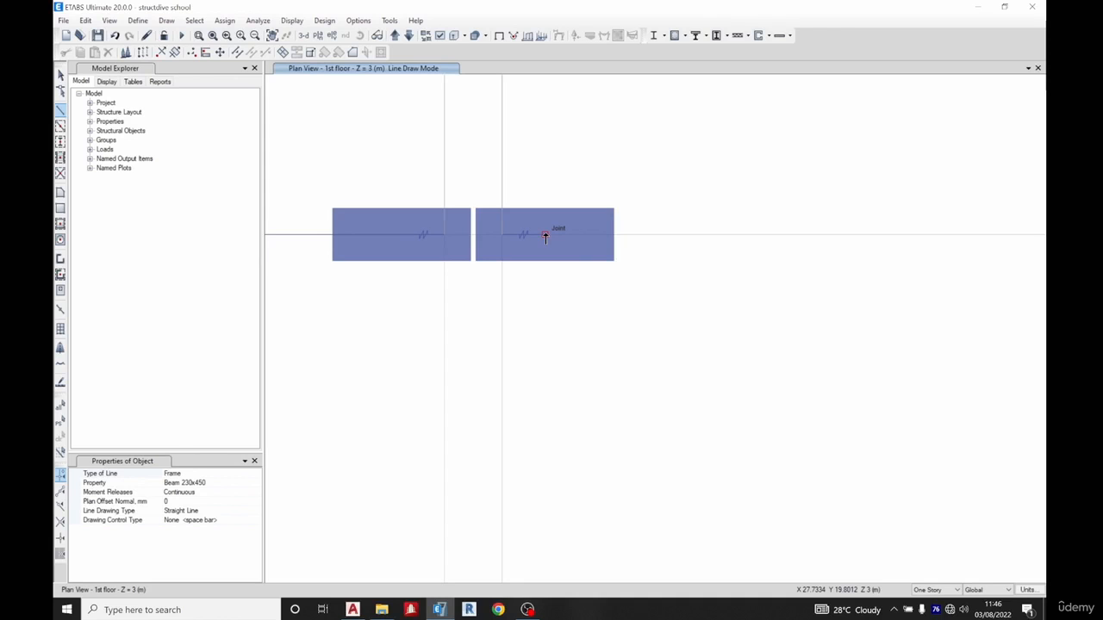
pyautogui.click(544, 237)
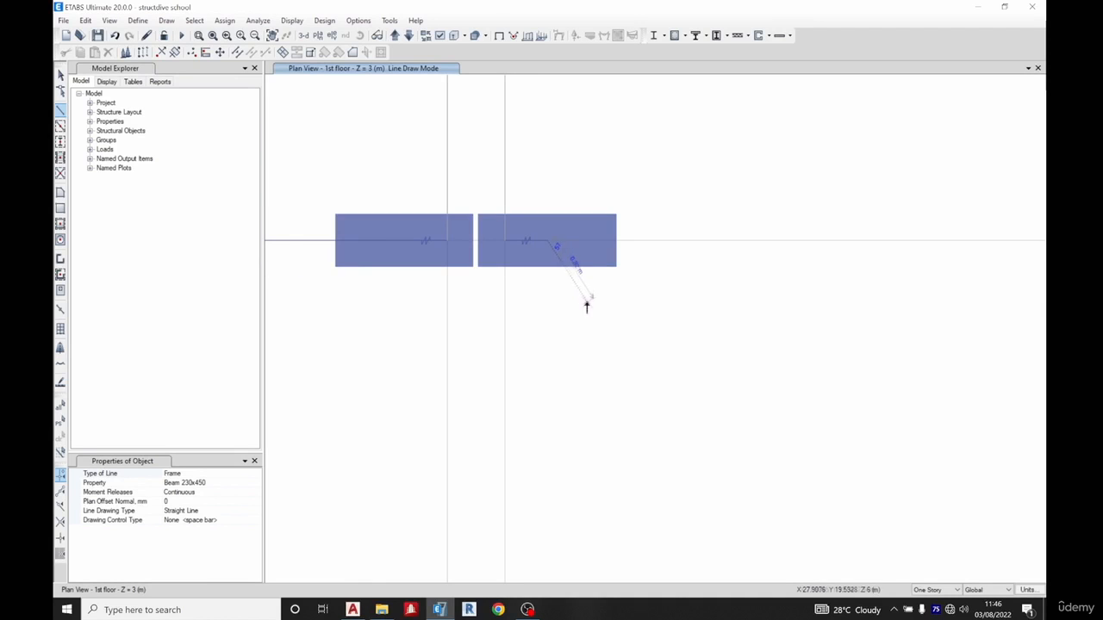
pyautogui.scroll(-3, 542, 239)
pyautogui.scroll(-2, 542, 240)
pyautogui.scroll(6, 839, 241)
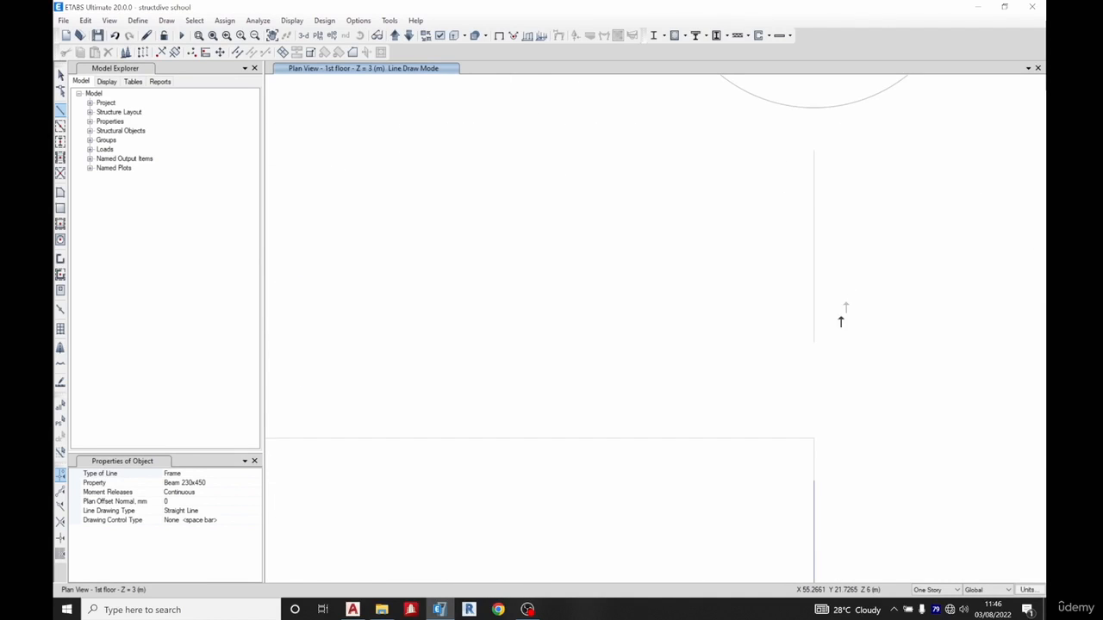
pyautogui.scroll(4, 815, 446)
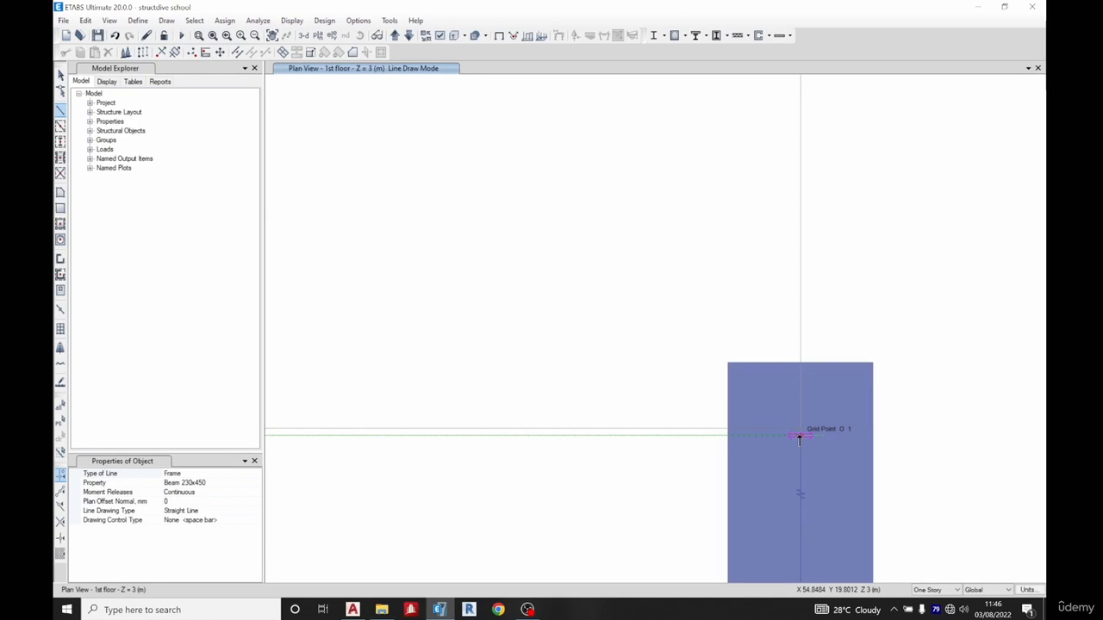
pyautogui.click(799, 437)
pyautogui.scroll(-4, 846, 269)
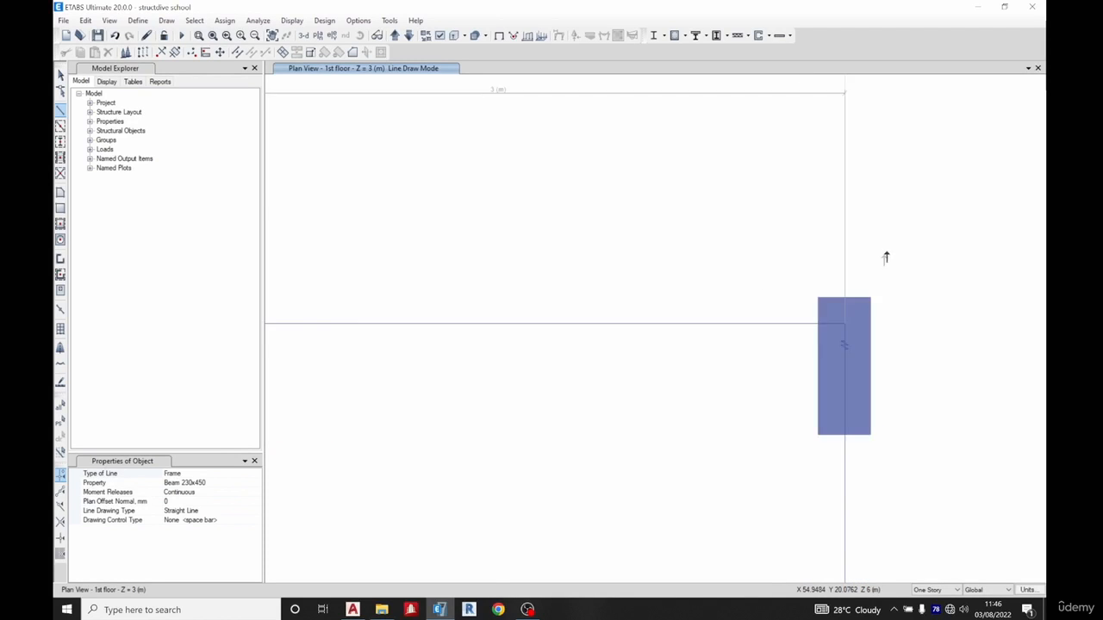
pyautogui.scroll(-3, 772, 188)
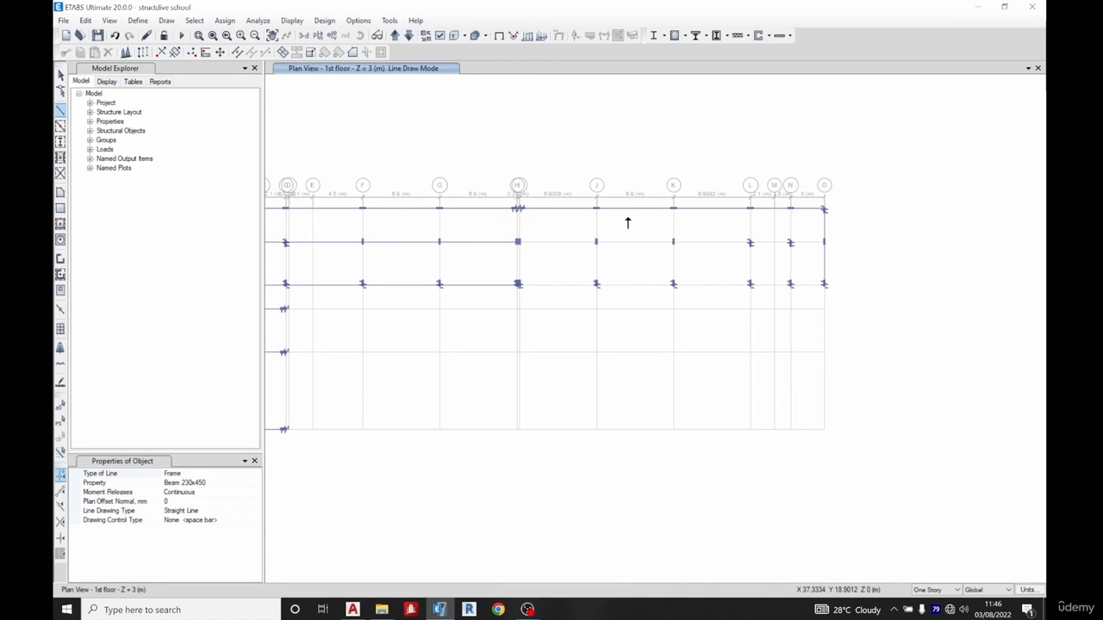
# Draw a Beam 230x450 frame along grid line H from grid point H 1 to the column joint at grid 3.
pyautogui.scroll(6, 517, 241)
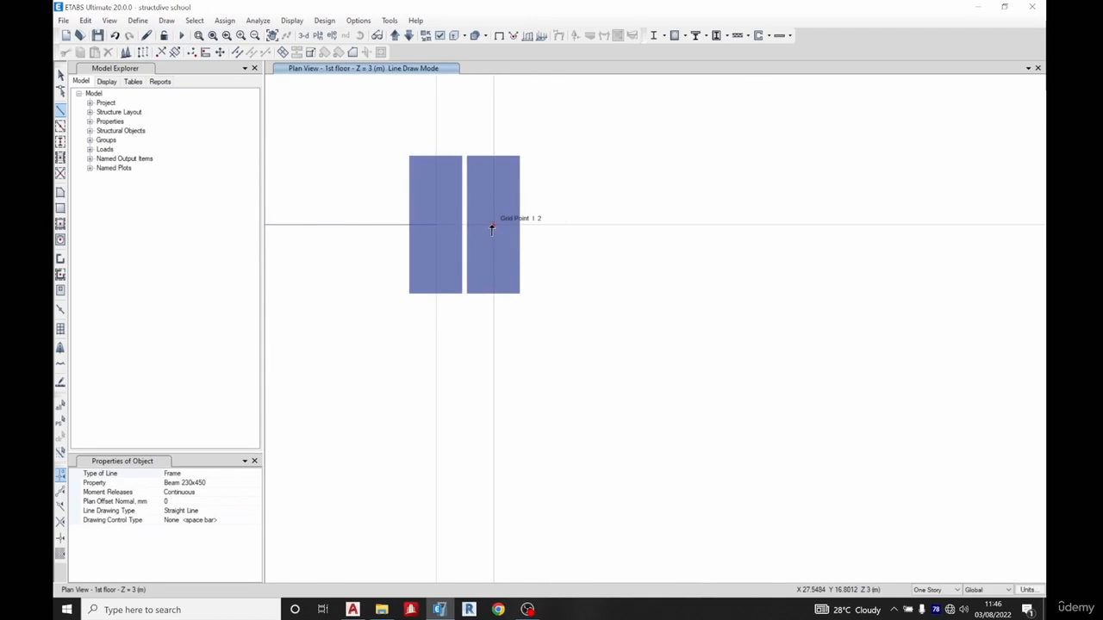
pyautogui.scroll(-6, 594, 225)
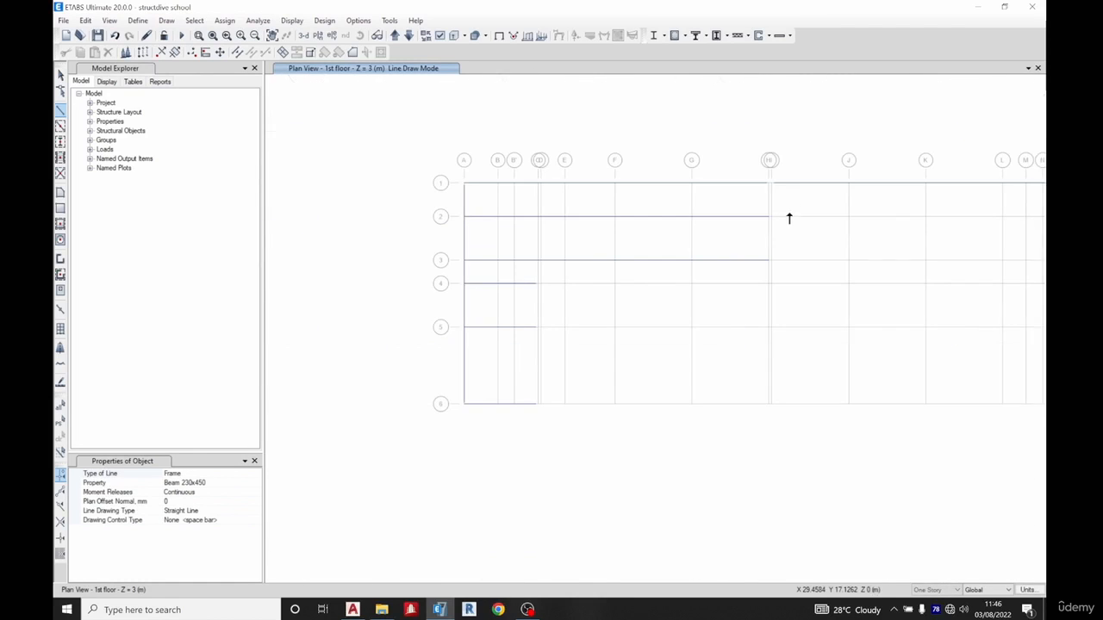
pyautogui.scroll(8, 789, 198)
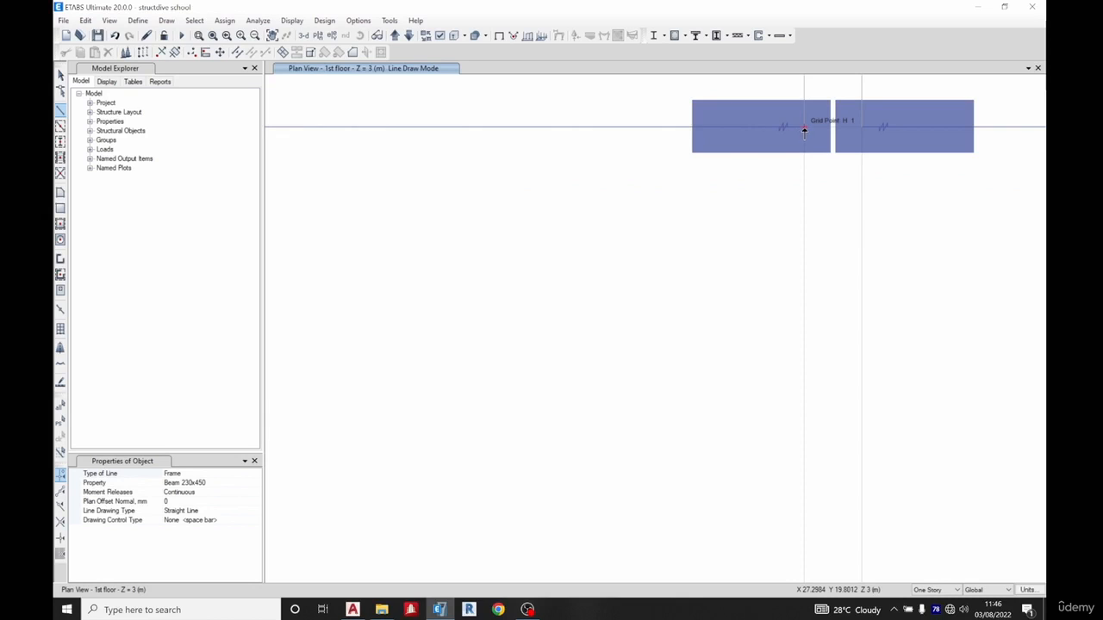
pyautogui.scroll(-6, 805, 131)
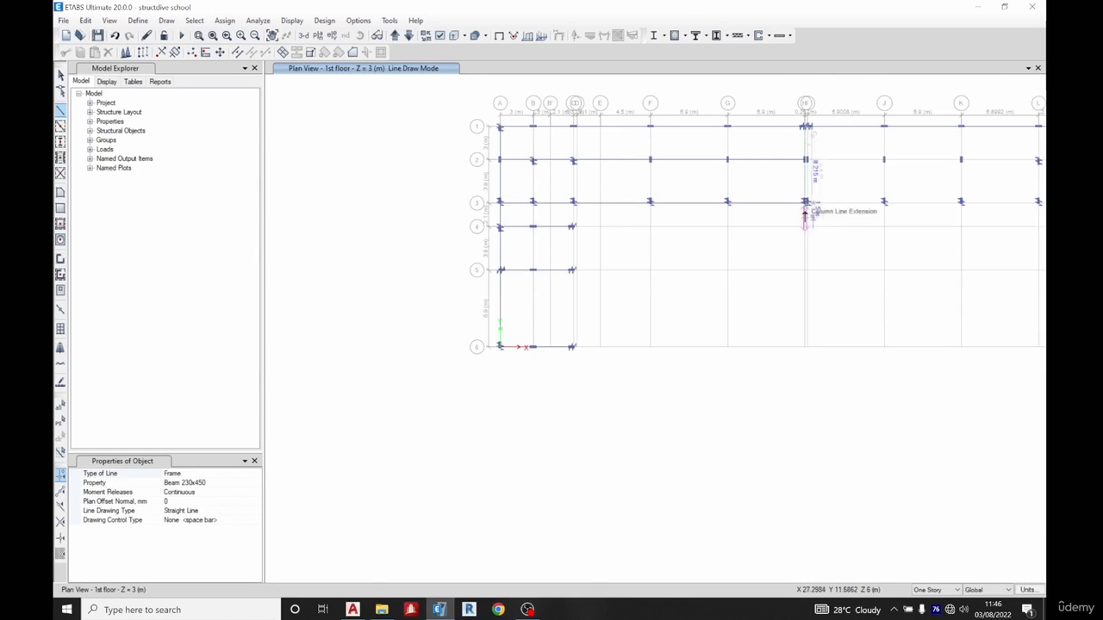
pyautogui.scroll(6, 810, 215)
pyautogui.scroll(2, 840, 256)
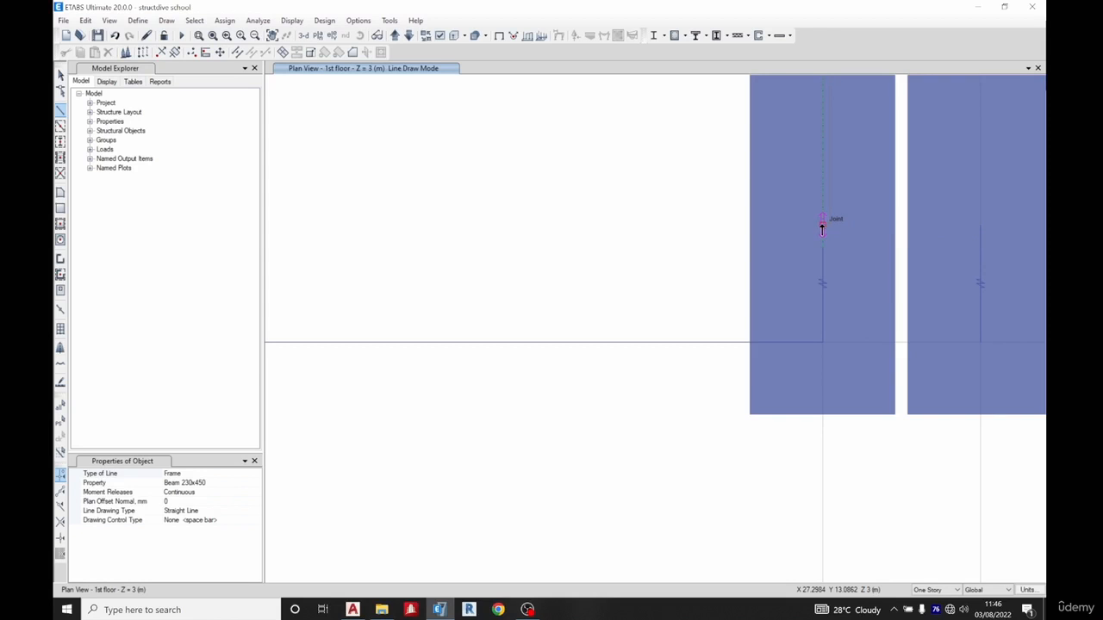
pyautogui.scroll(-5, 724, 233)
pyautogui.scroll(5, 763, 236)
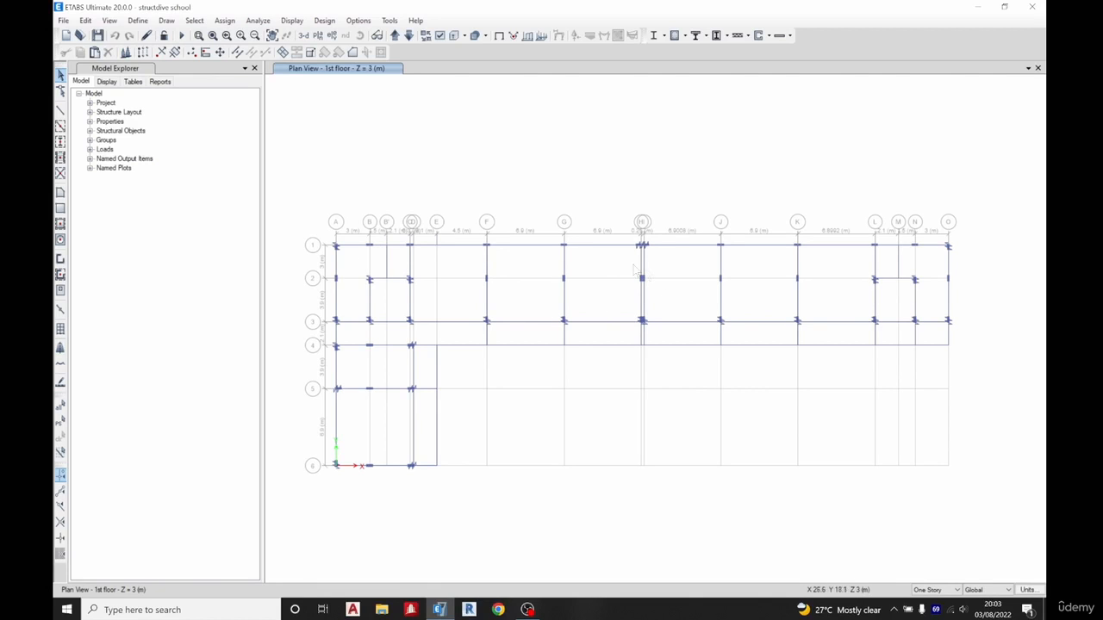
# Select the entire 1st floor plan and divide its frames at intersections with selected frames and joints.
pyautogui.scroll(-3, 635, 271)
pyautogui.moveTo(470, 195); pyautogui.dragTo(882, 440)
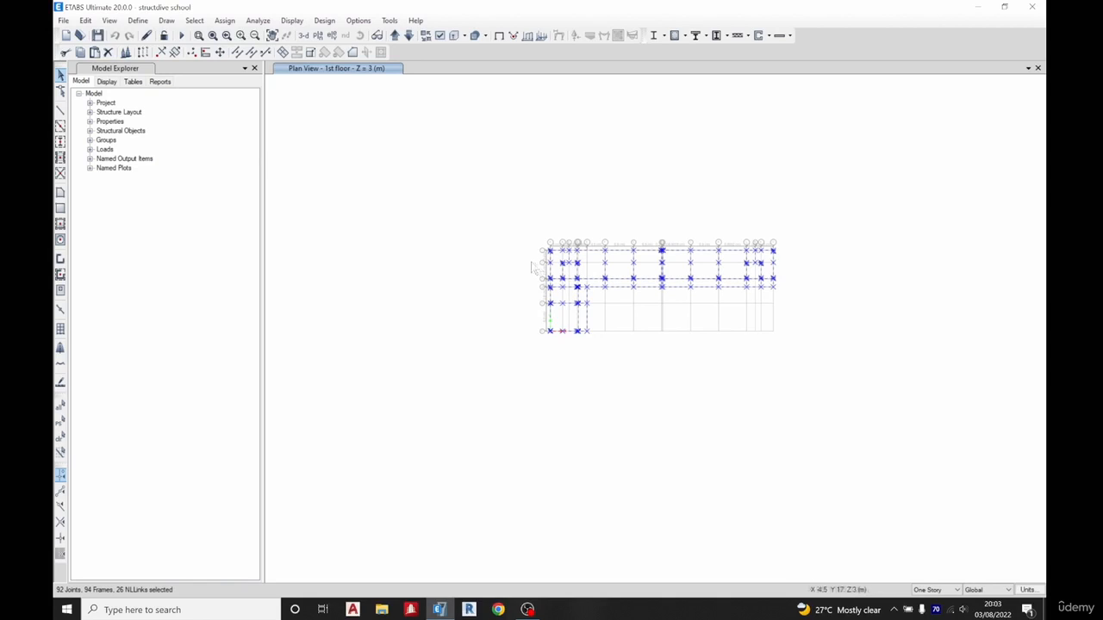
pyautogui.click(238, 53)
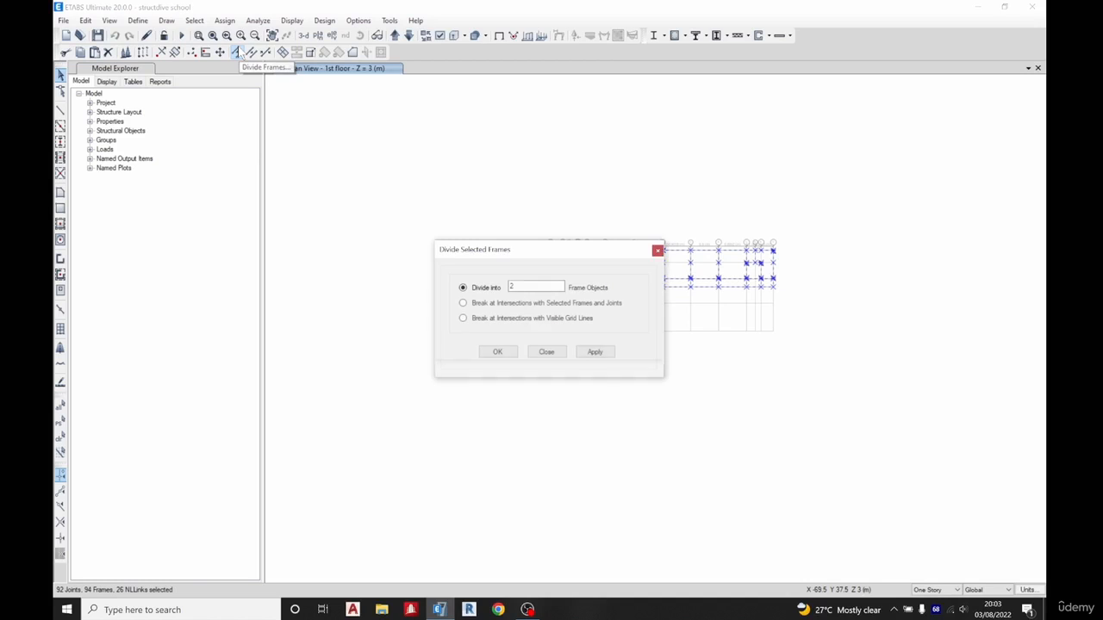
pyautogui.click(487, 303)
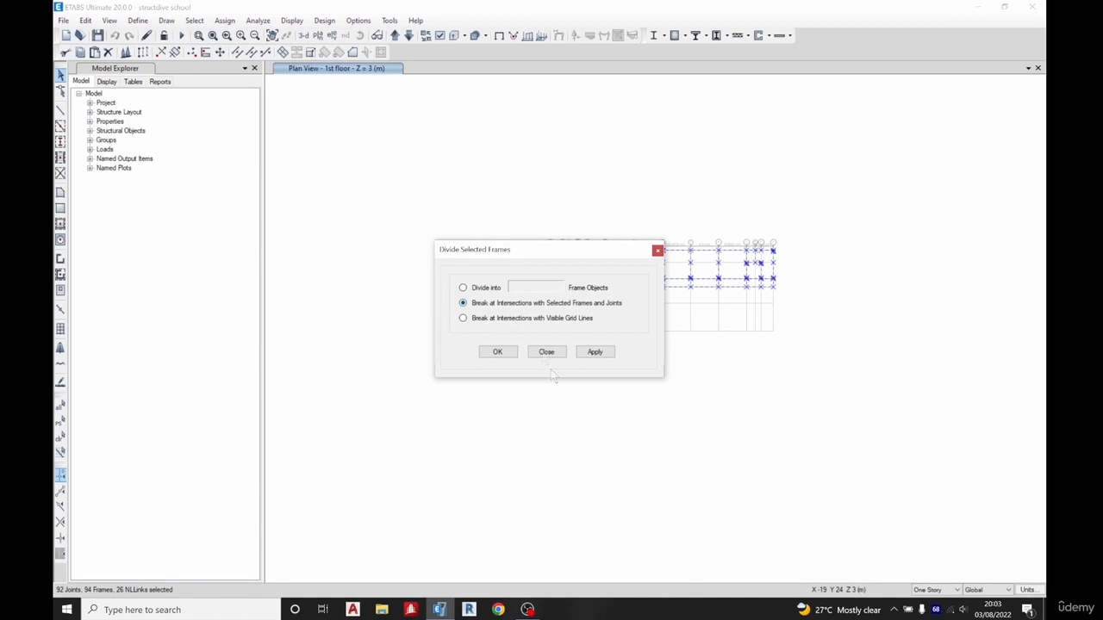
pyautogui.click(497, 351)
# Check the beam division by selecting segments on grid lines 1, 2 and 4, and clear each selection.
pyautogui.scroll(6, 561, 259)
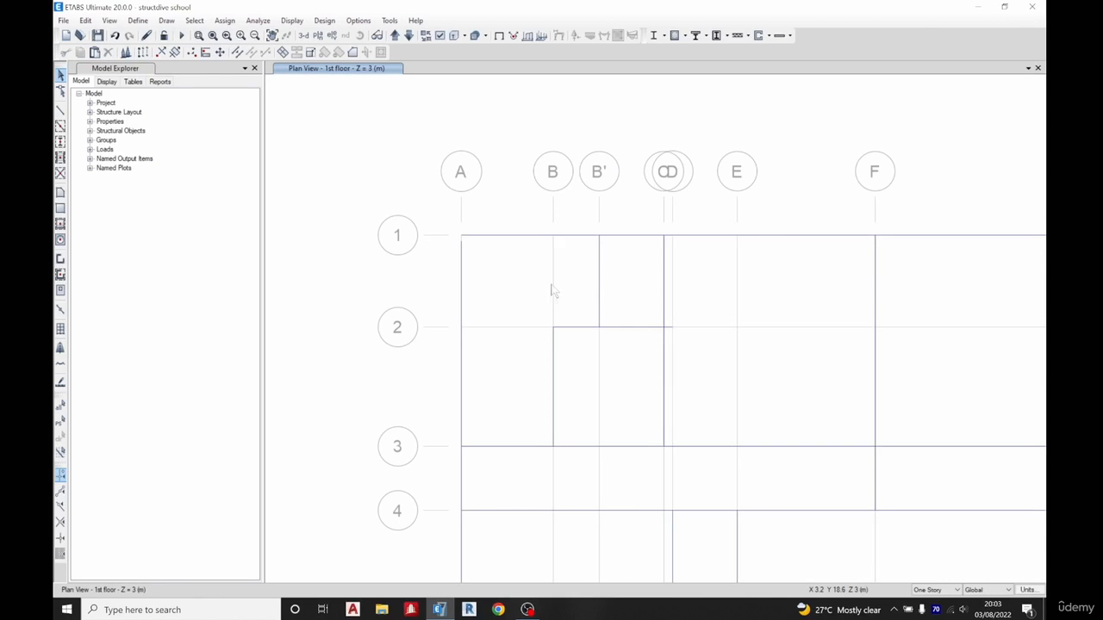
pyautogui.click(522, 236)
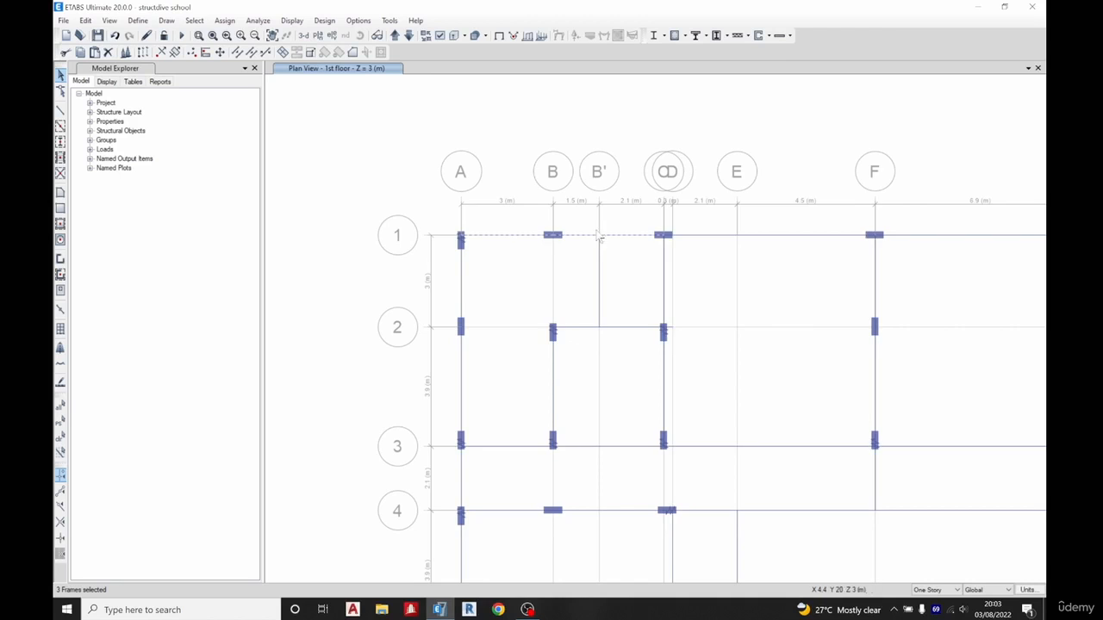
pyautogui.scroll(3, 598, 237)
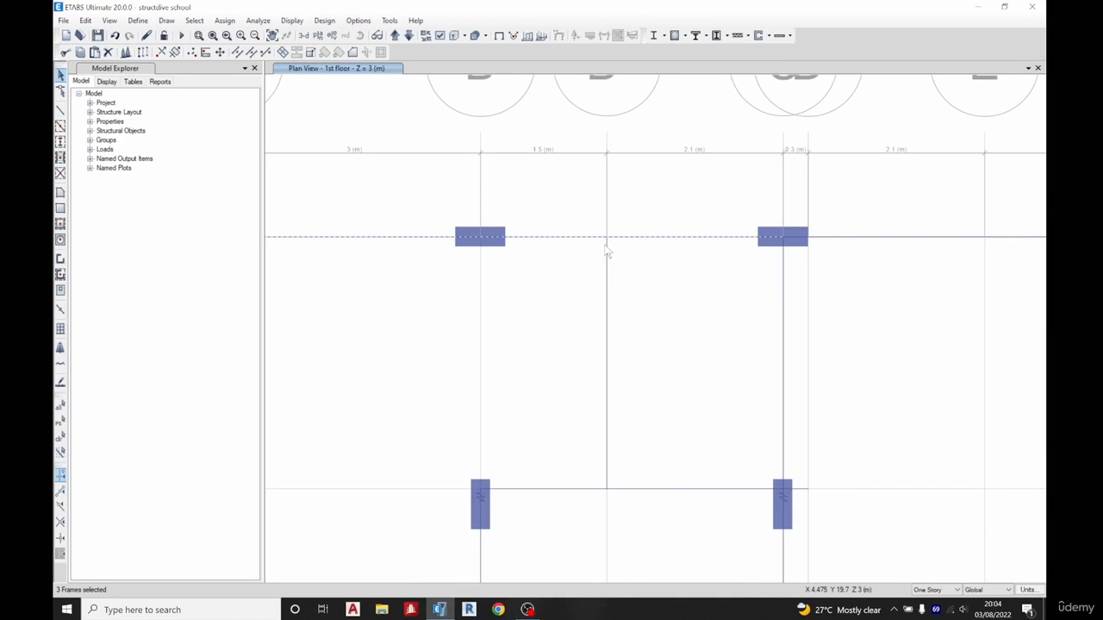
pyautogui.press('Delete')
pyautogui.scroll(-3, 586, 224)
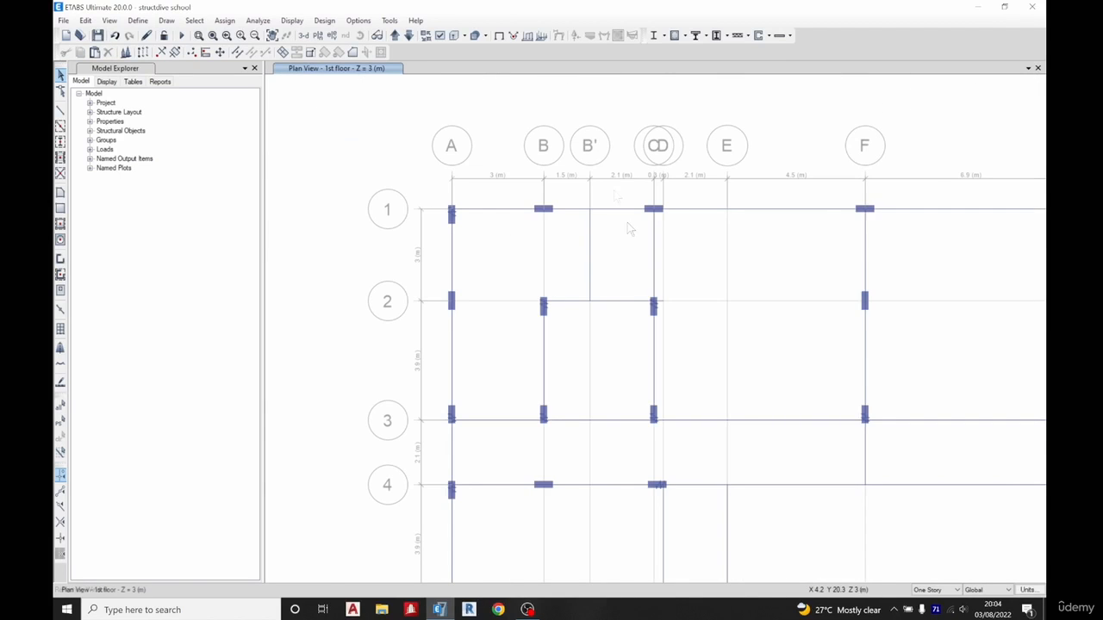
pyautogui.click(575, 302)
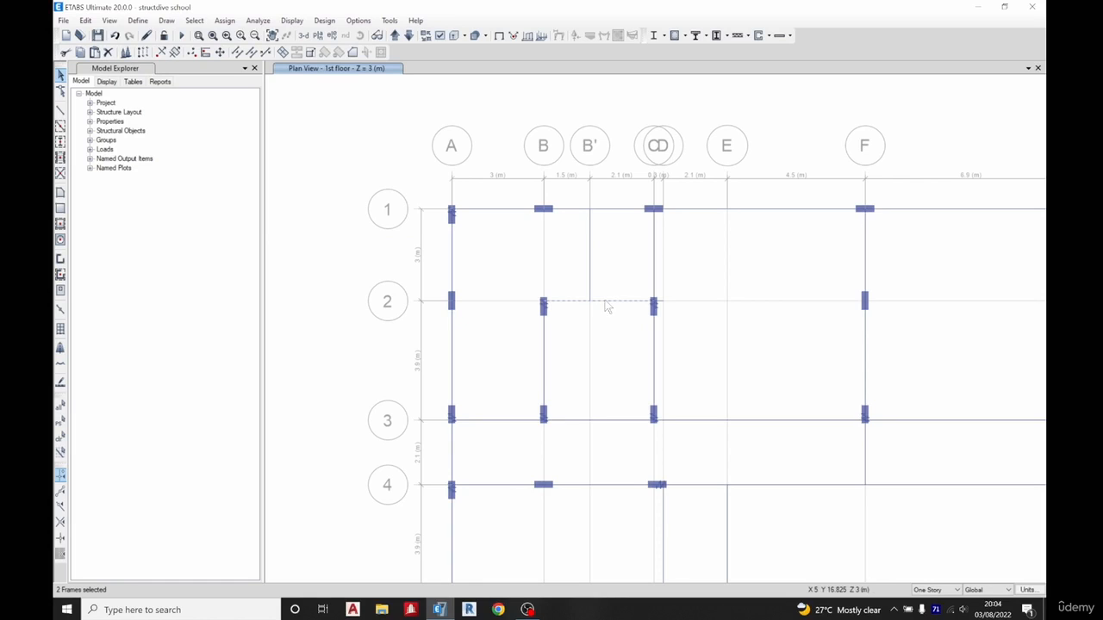
pyautogui.press('Delete')
pyautogui.scroll(-3, 607, 306)
pyautogui.scroll(4, 607, 336)
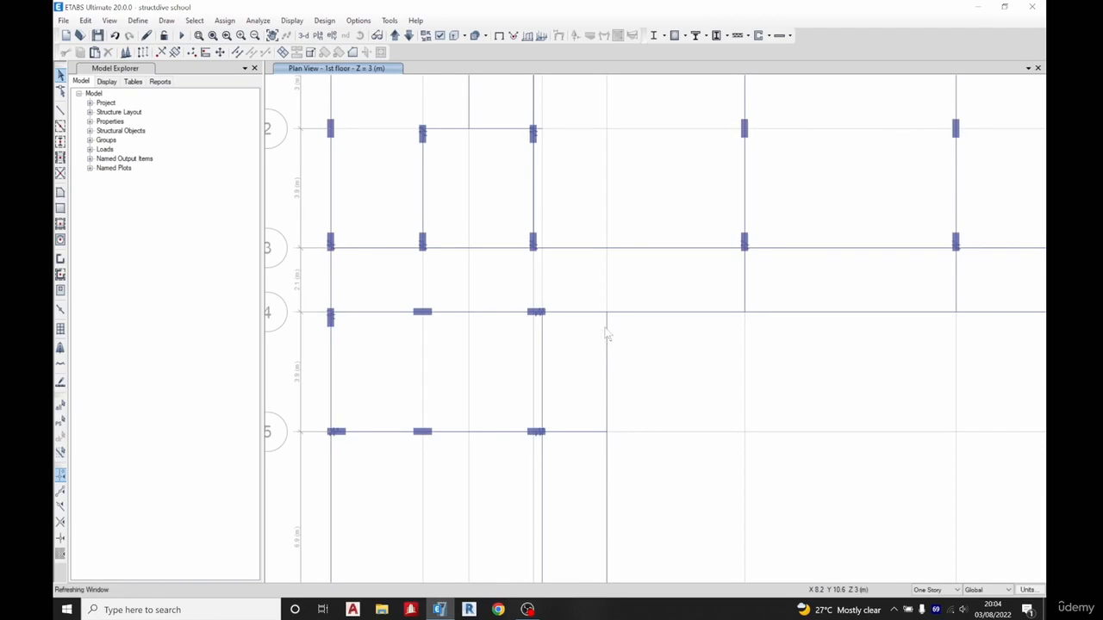
pyautogui.click(592, 313)
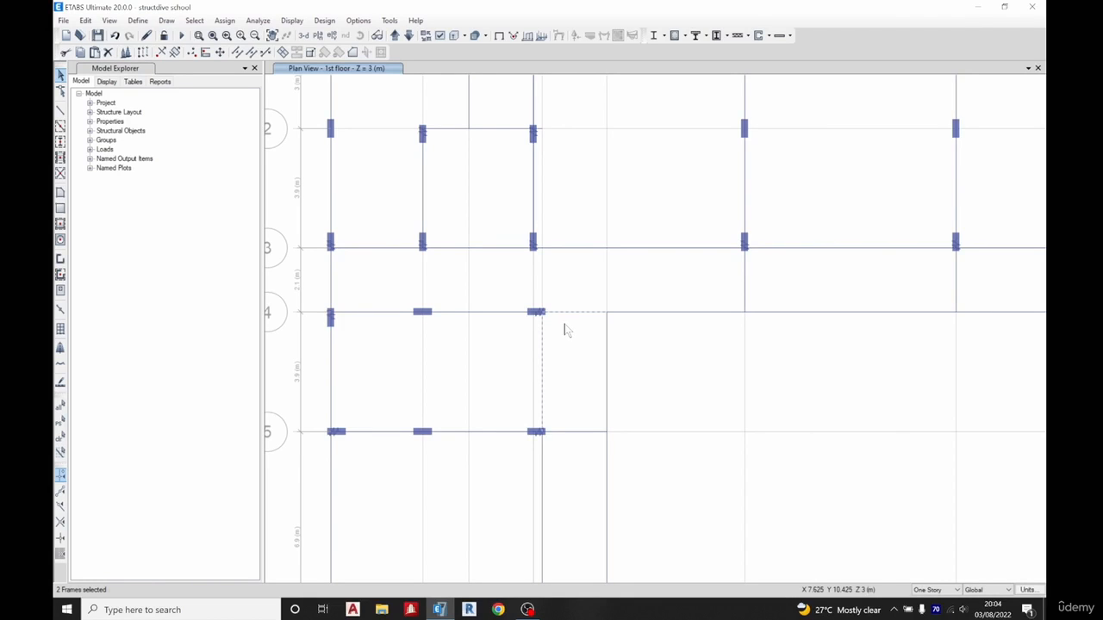
pyautogui.press('Delete')
pyautogui.scroll(-3, 471, 328)
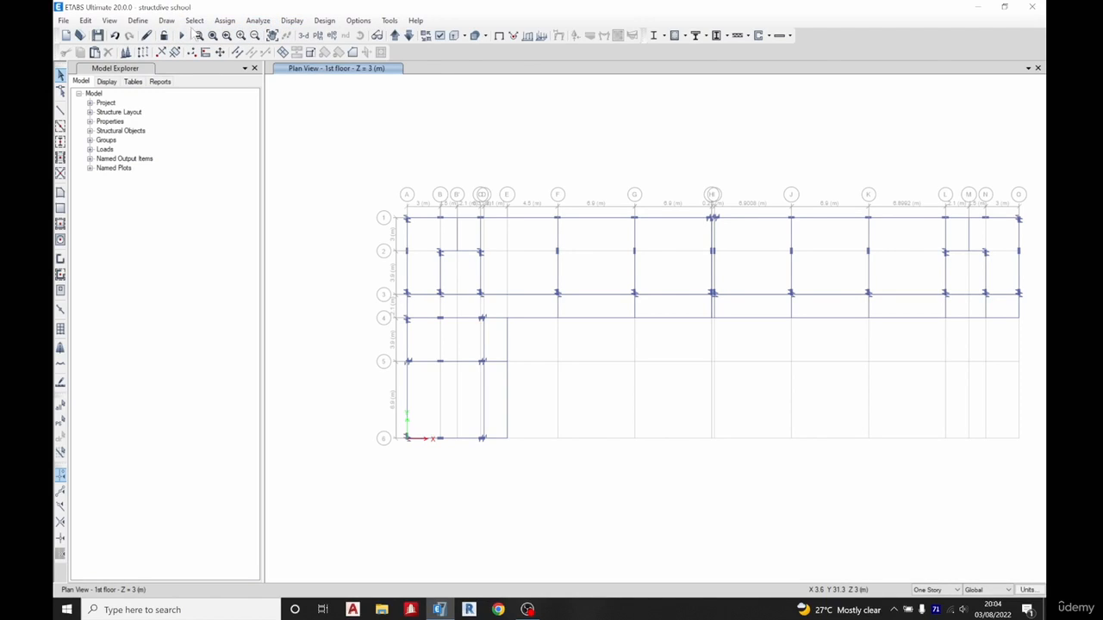
# Select all objects of the Beams object type, and clear the selection.
pyautogui.click(195, 20)
pyautogui.moveTo(278, 40)
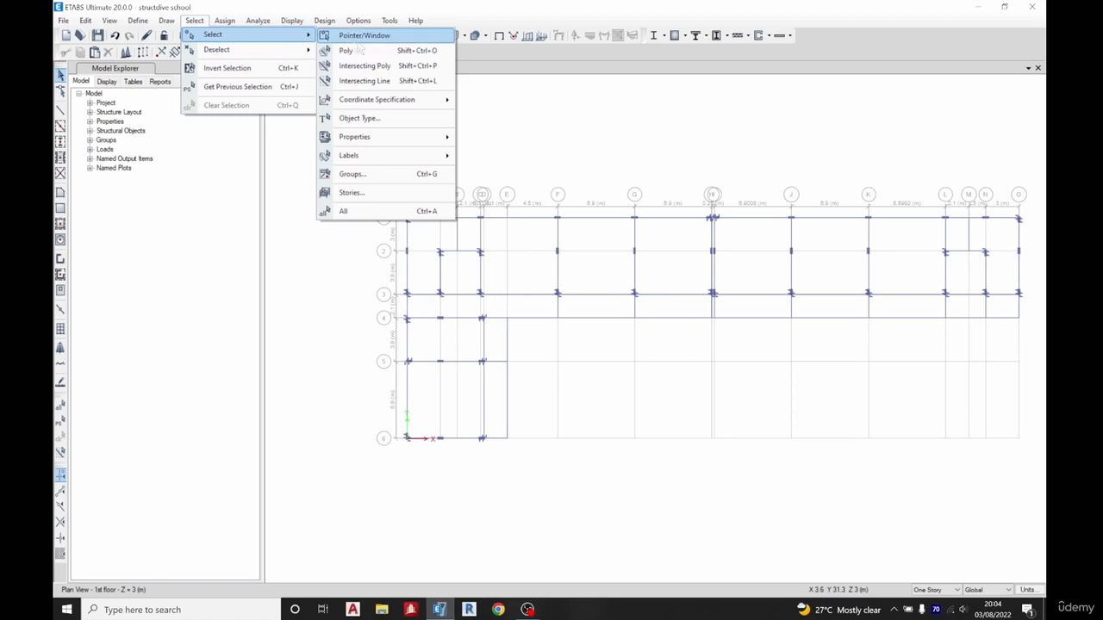
pyautogui.click(384, 121)
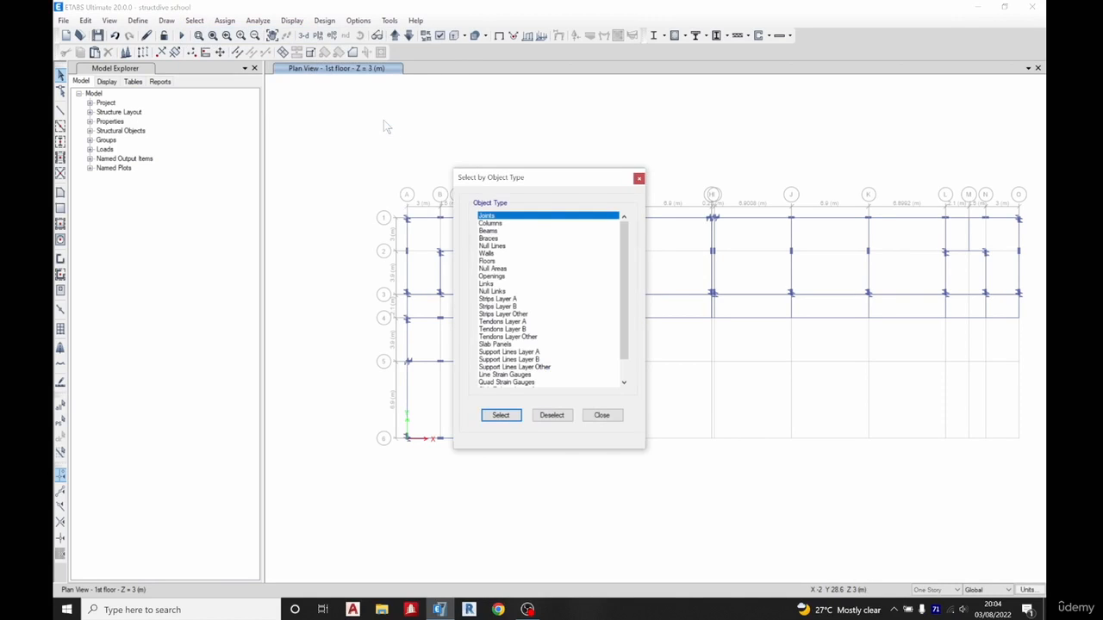
pyautogui.click(489, 231)
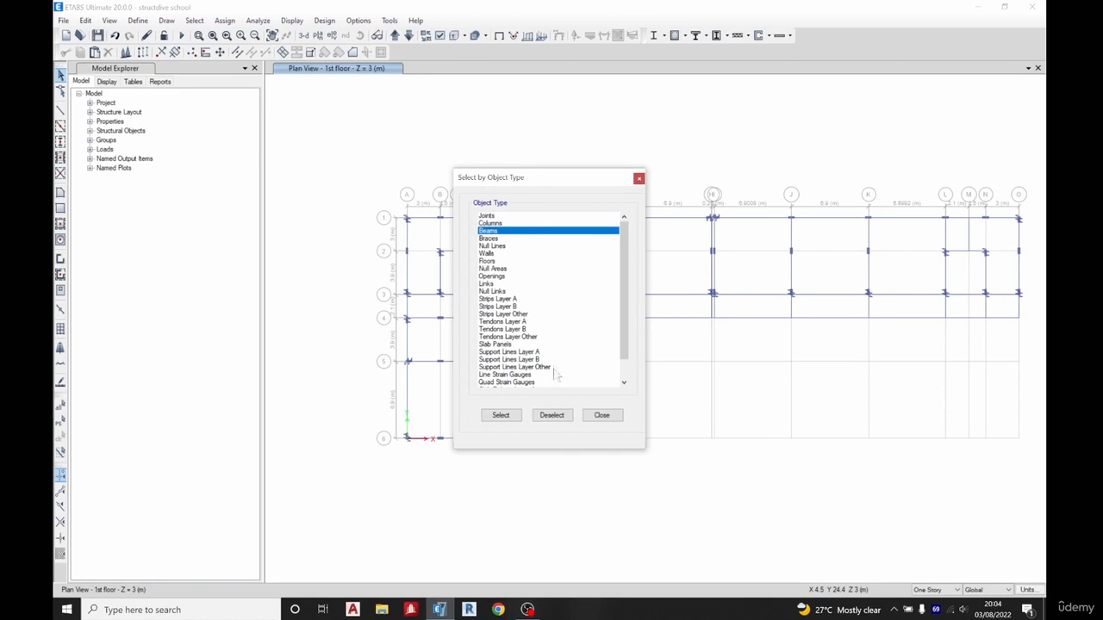
pyautogui.click(501, 416)
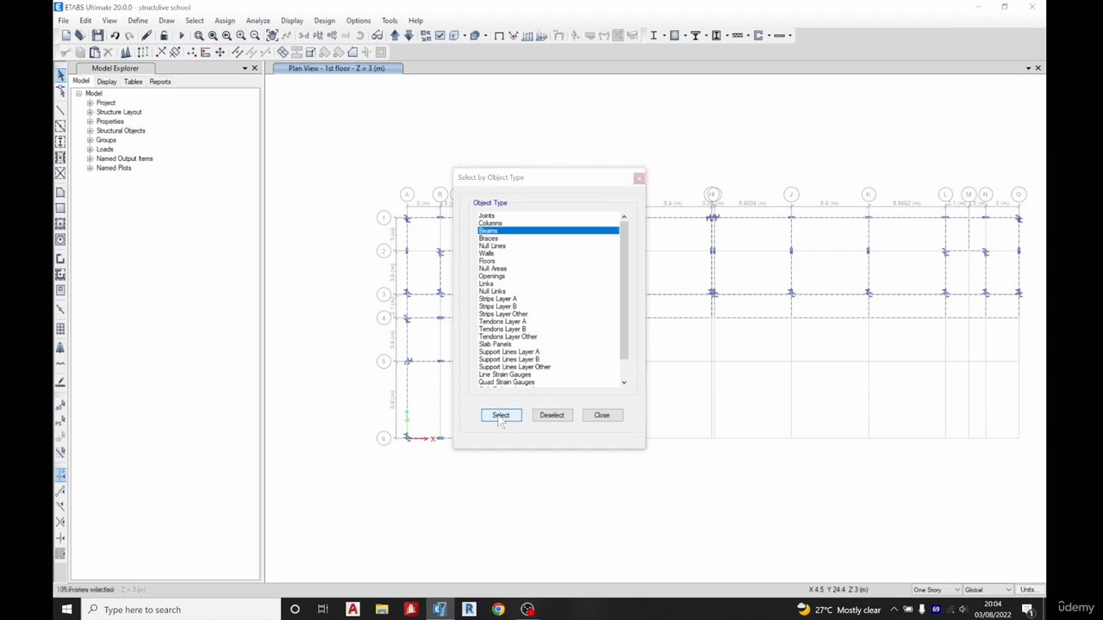
pyautogui.click(638, 178)
pyautogui.click(580, 146)
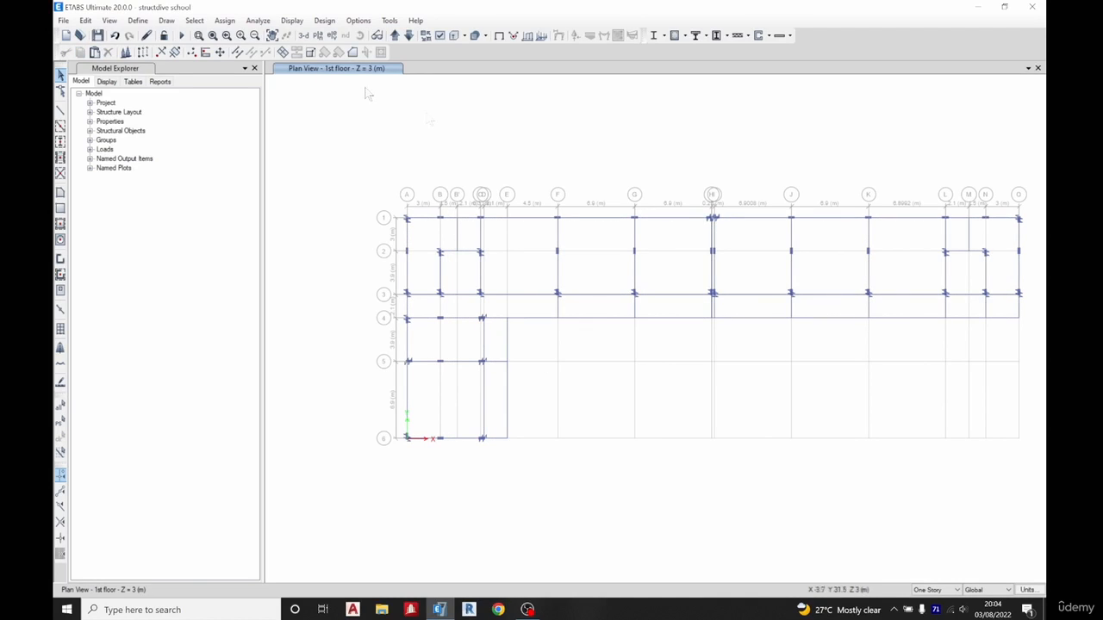
# Select all frames with the Beam 230x450 frame section property, and clear the selection.
pyautogui.click(194, 20)
pyautogui.moveTo(216, 35)
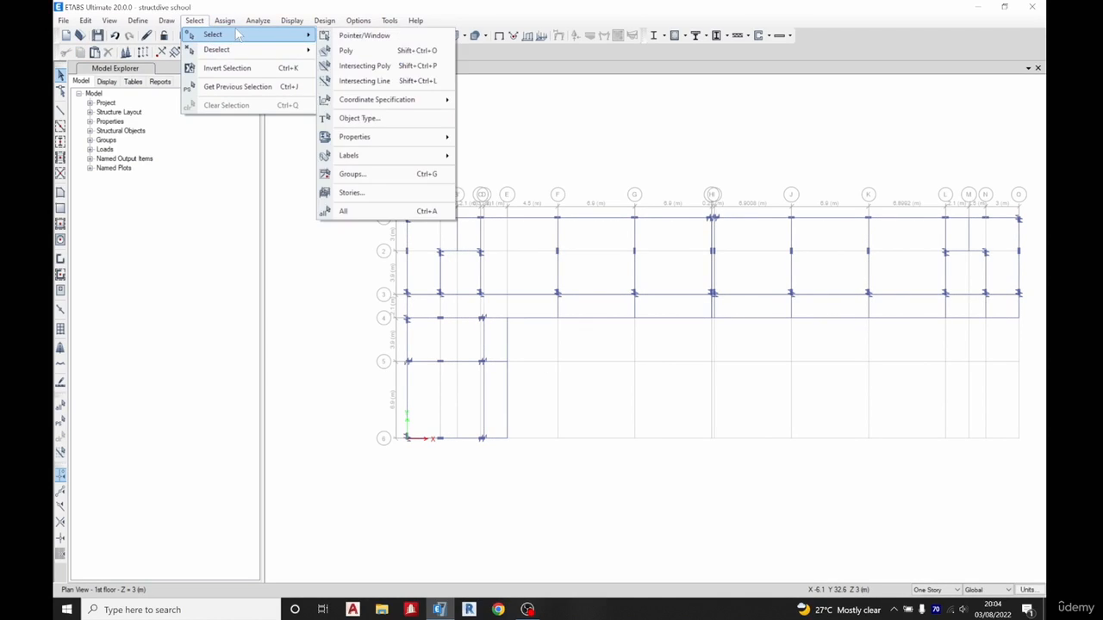
pyautogui.moveTo(405, 142)
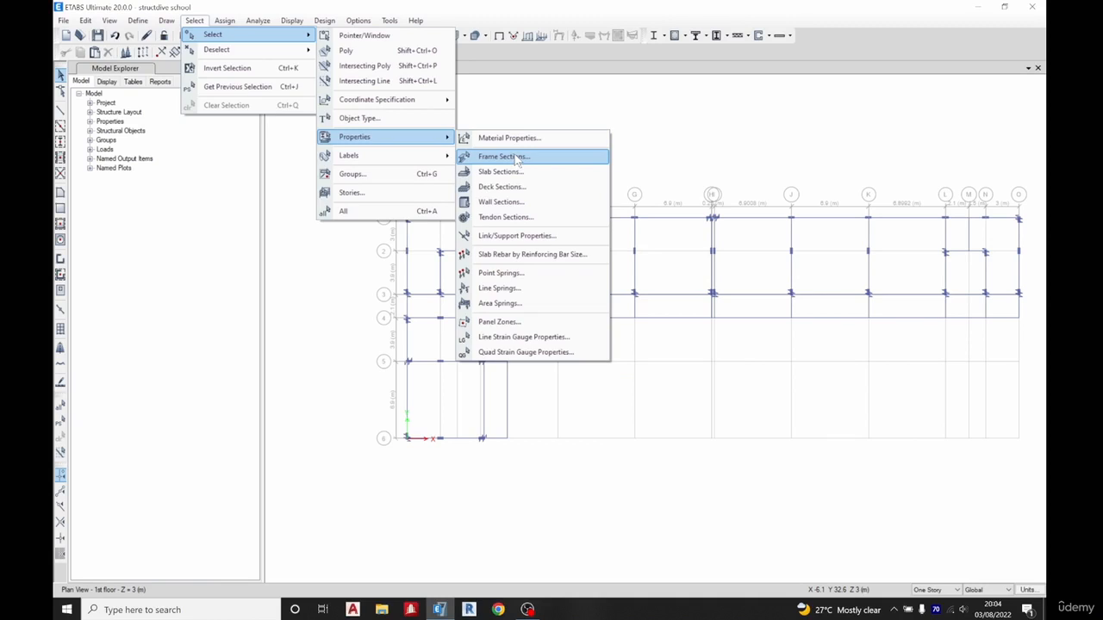
pyautogui.click(517, 156)
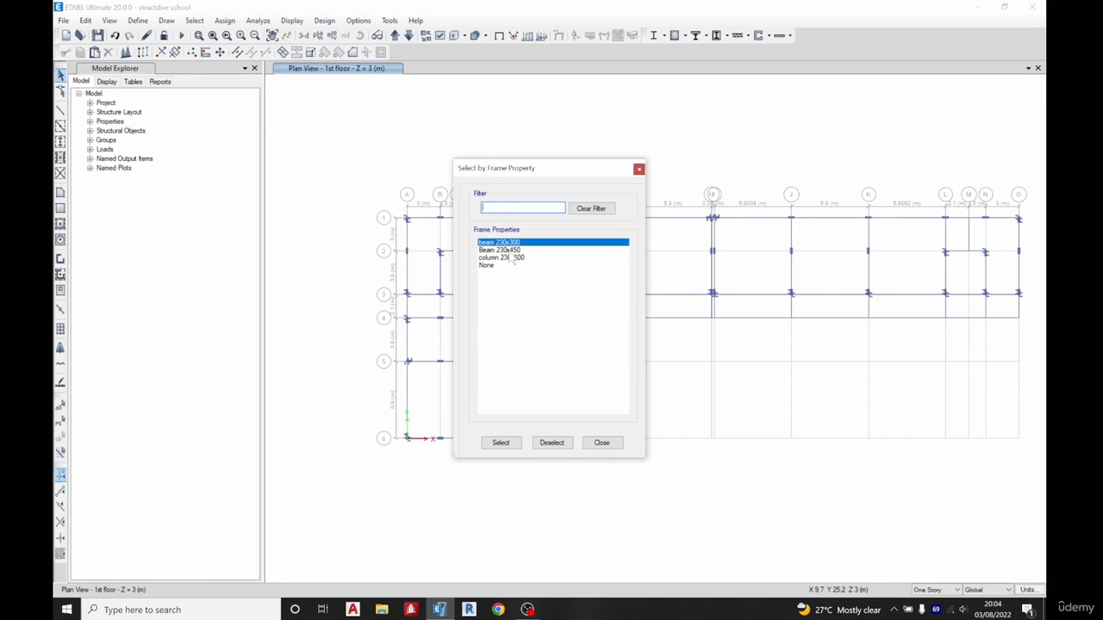
pyautogui.click(505, 251)
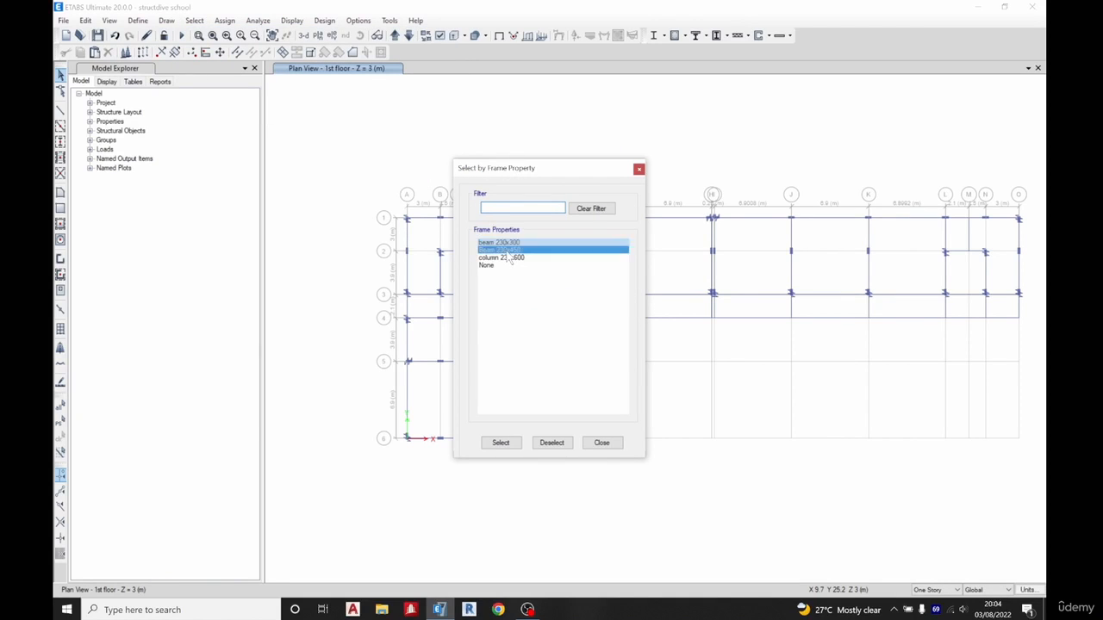
pyautogui.click(501, 443)
pyautogui.click(602, 443)
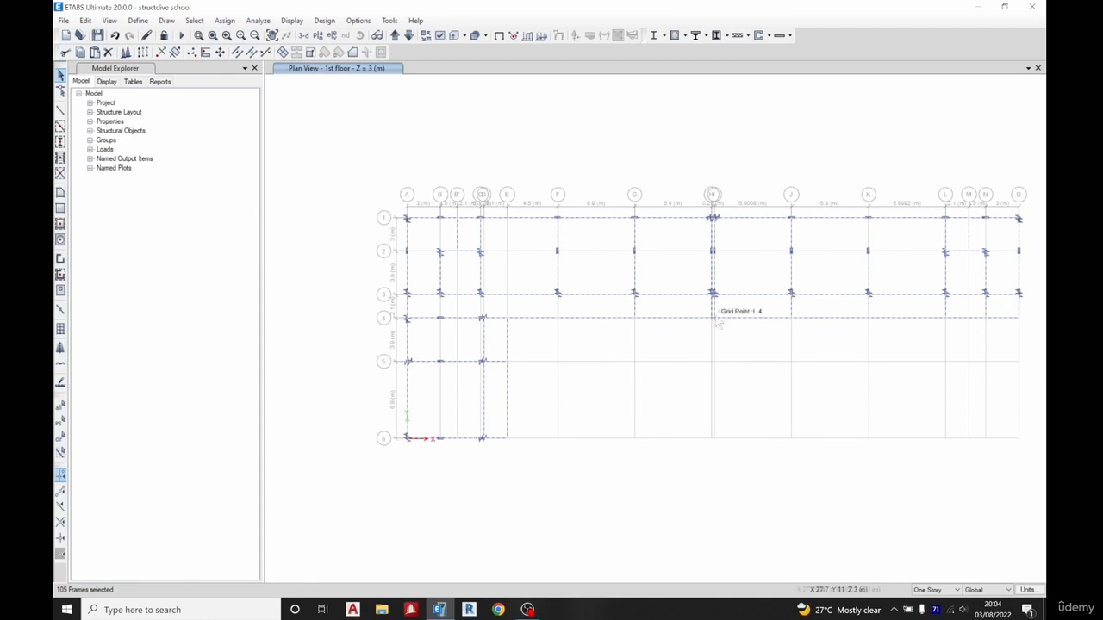
pyautogui.scroll(5, 721, 320)
pyautogui.hotkey('ctrl', 'q')
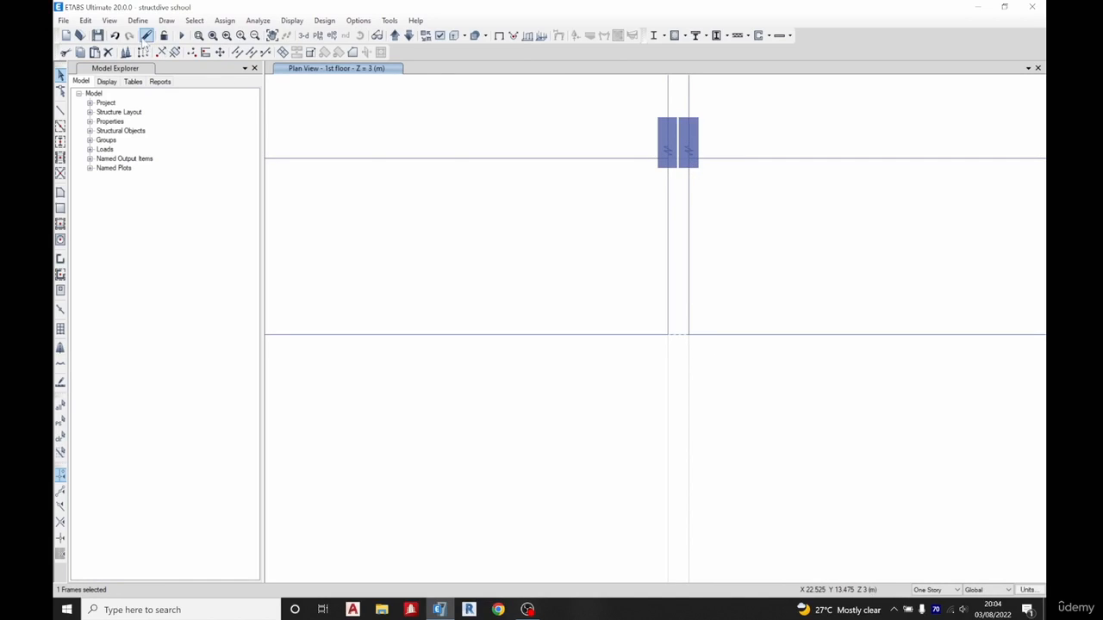
# Delete the selected short beam segment in the gap between the twin H grid lines on grid line 4, and save the model.
pyautogui.click(111, 53)
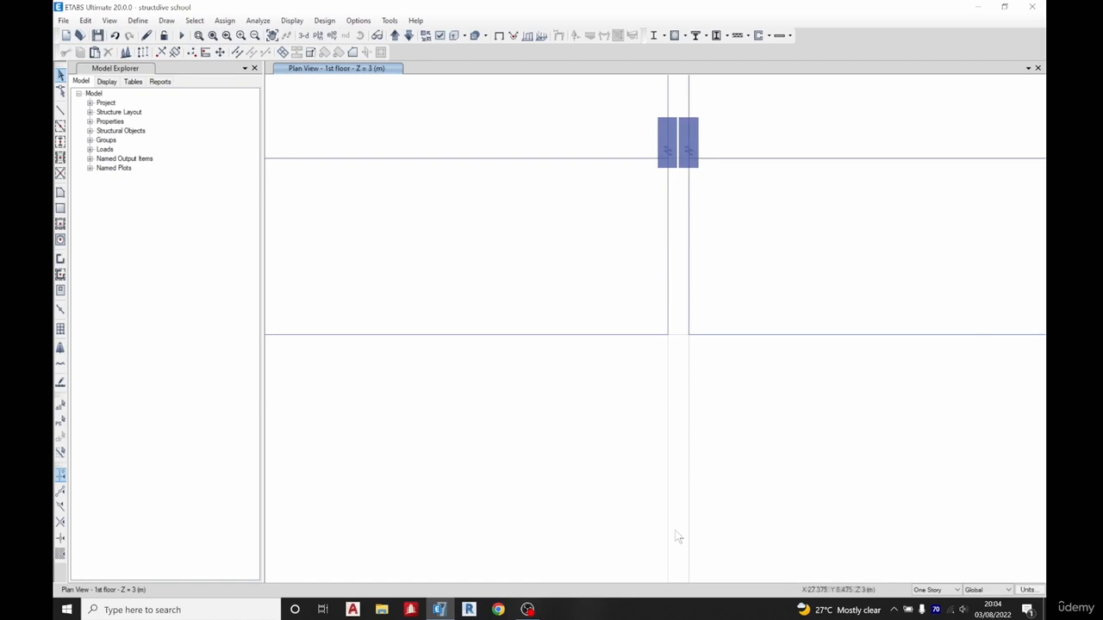
pyautogui.scroll(-3, 677, 536)
pyautogui.scroll(3, 684, 179)
pyautogui.scroll(3, 661, 215)
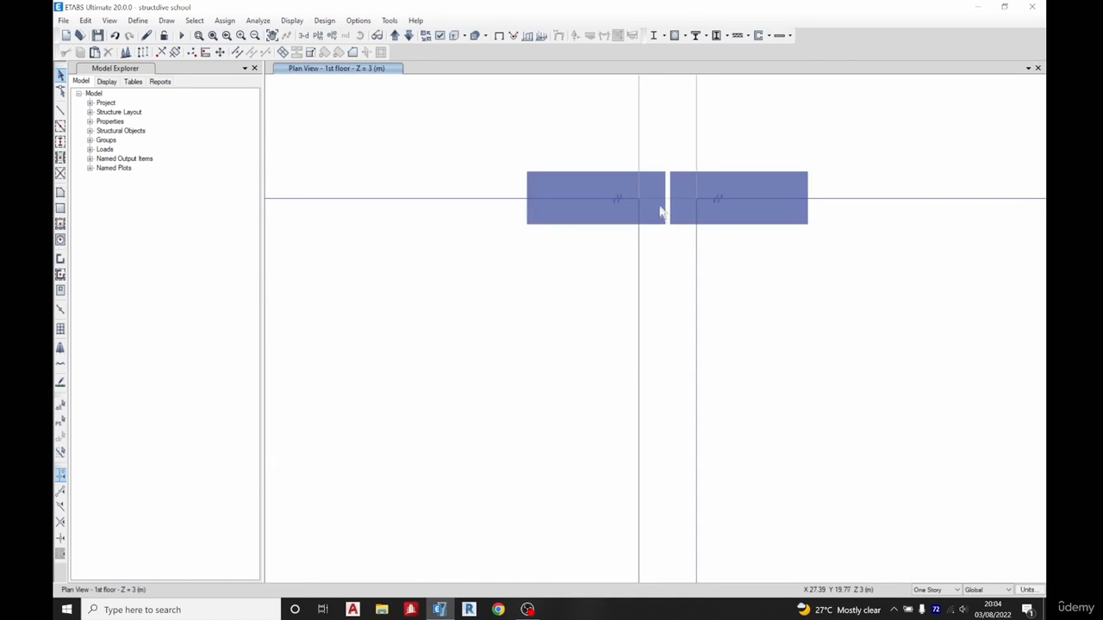
pyautogui.scroll(-6, 654, 189)
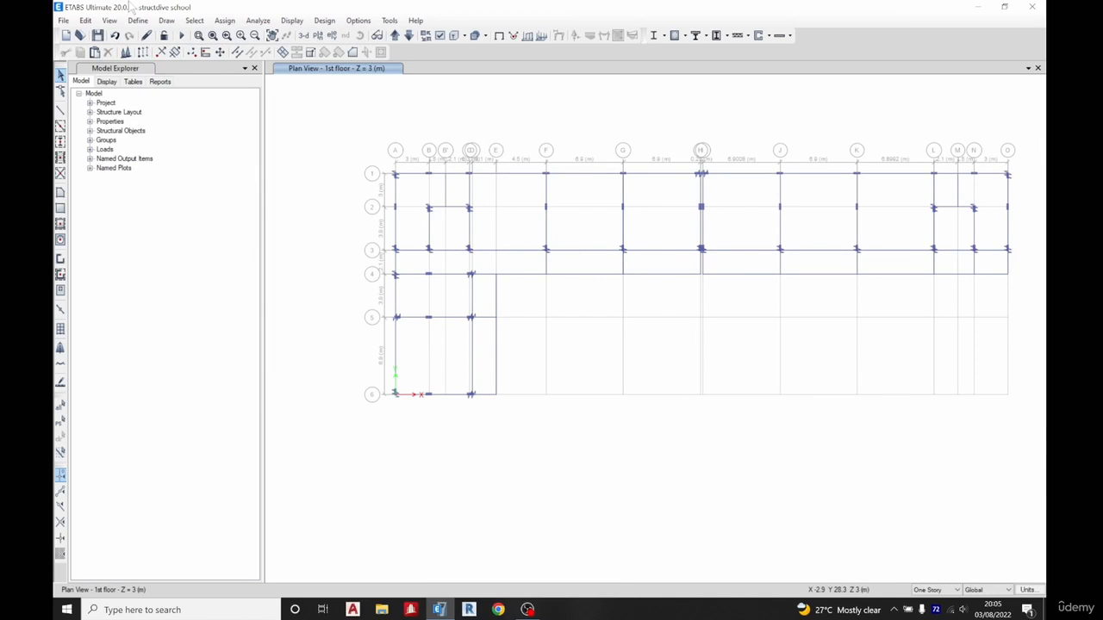
pyautogui.hotkey('ctrl', 's')
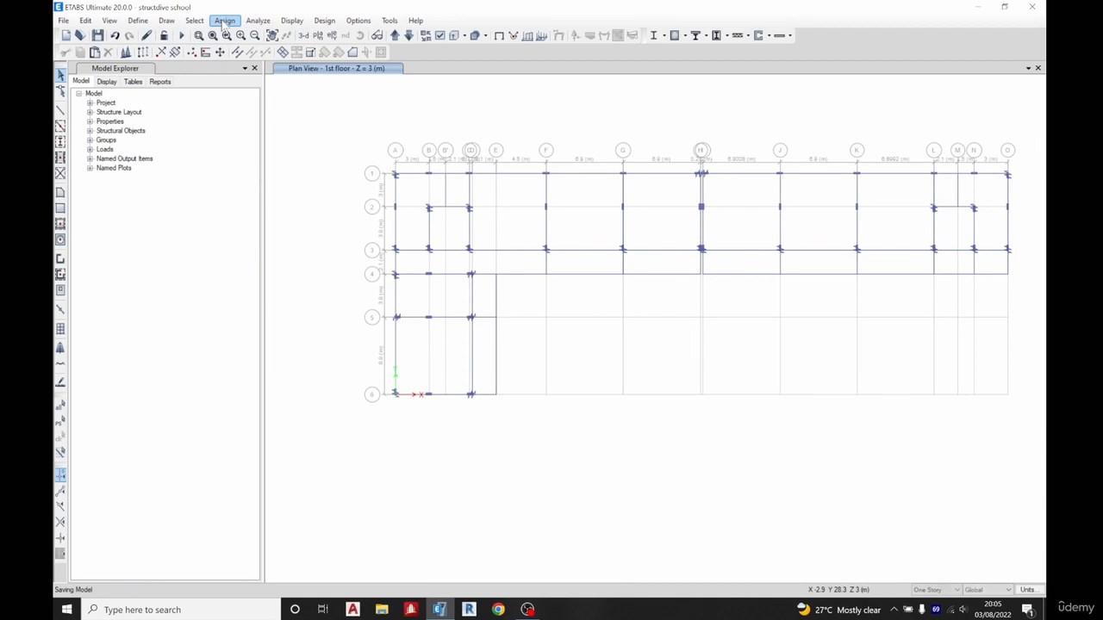
# Select all objects of the Beams object type and replicate them to the stories from 2nd up to roof.
pyautogui.click(195, 20)
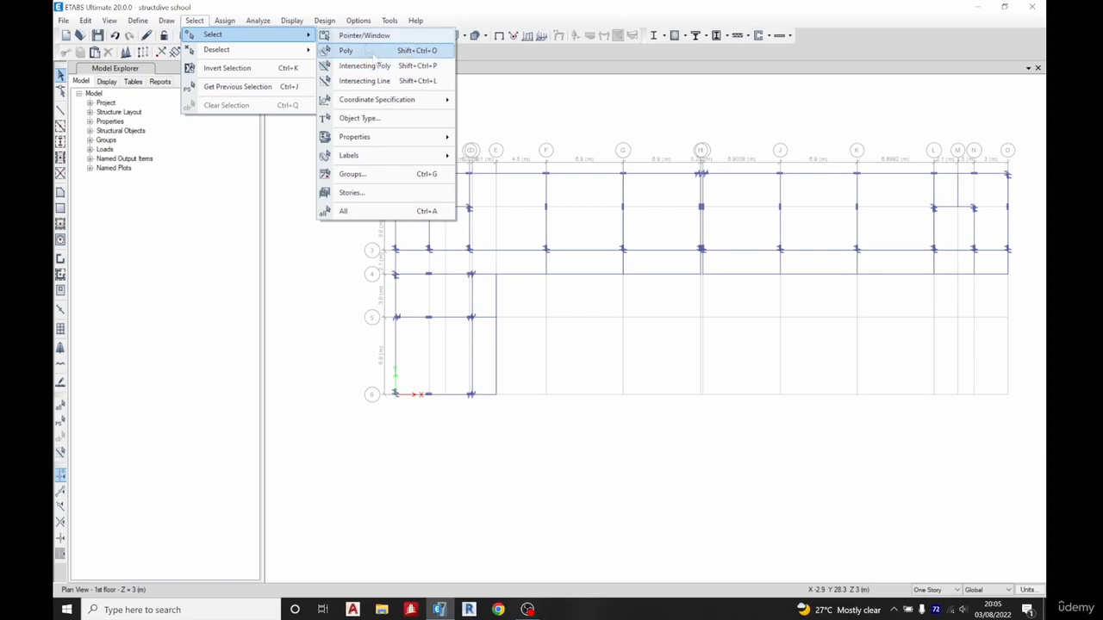
pyautogui.click(394, 118)
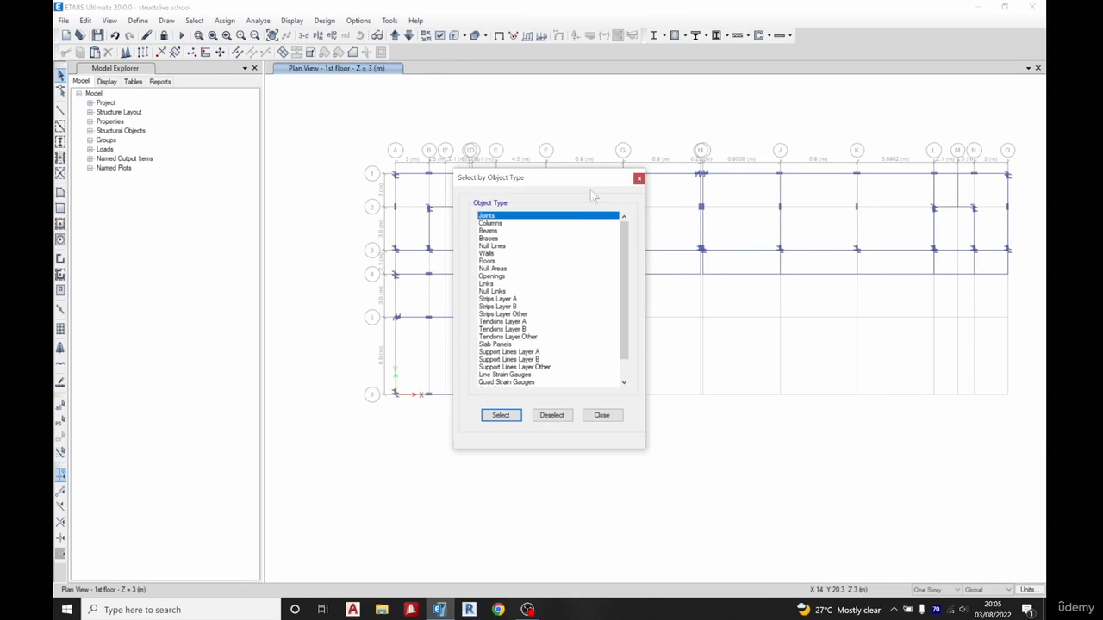
pyautogui.click(488, 231)
pyautogui.click(500, 415)
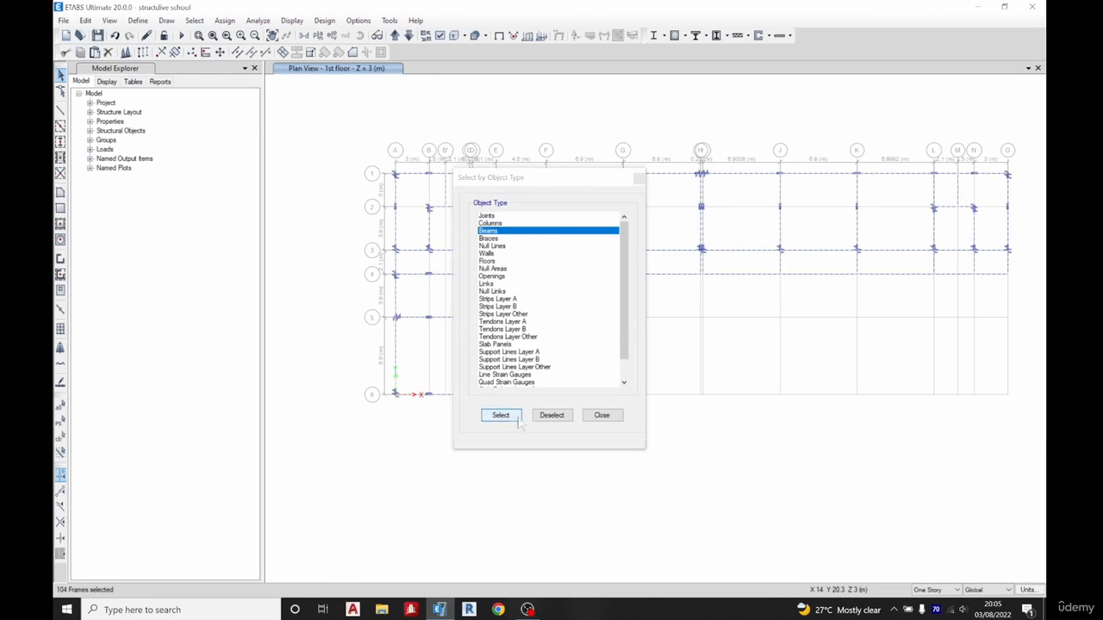
pyautogui.click(599, 415)
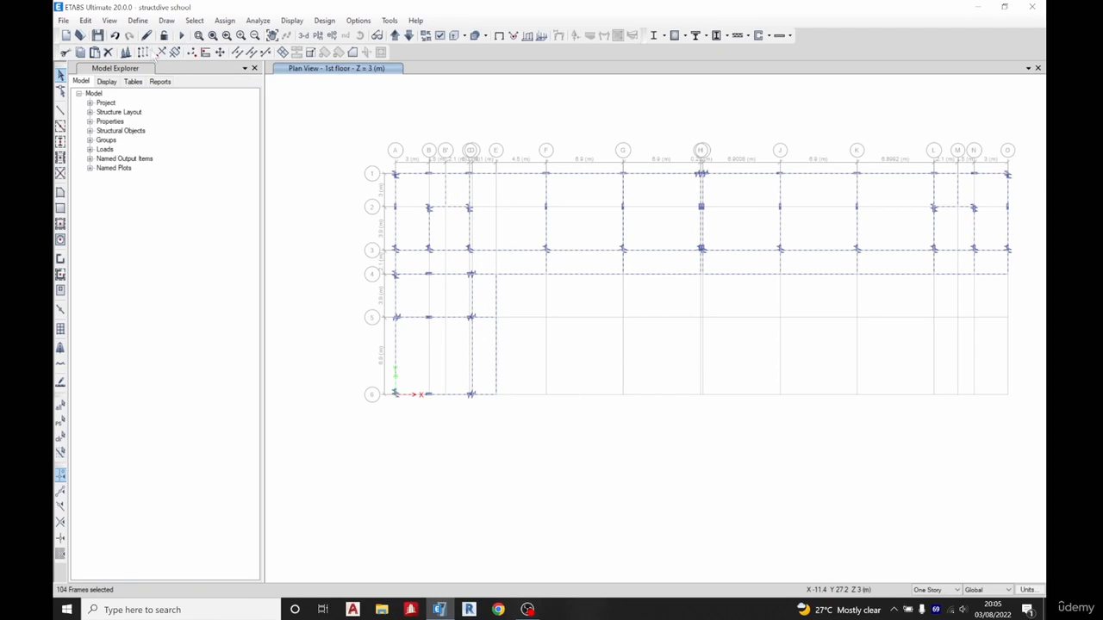
pyautogui.click(144, 52)
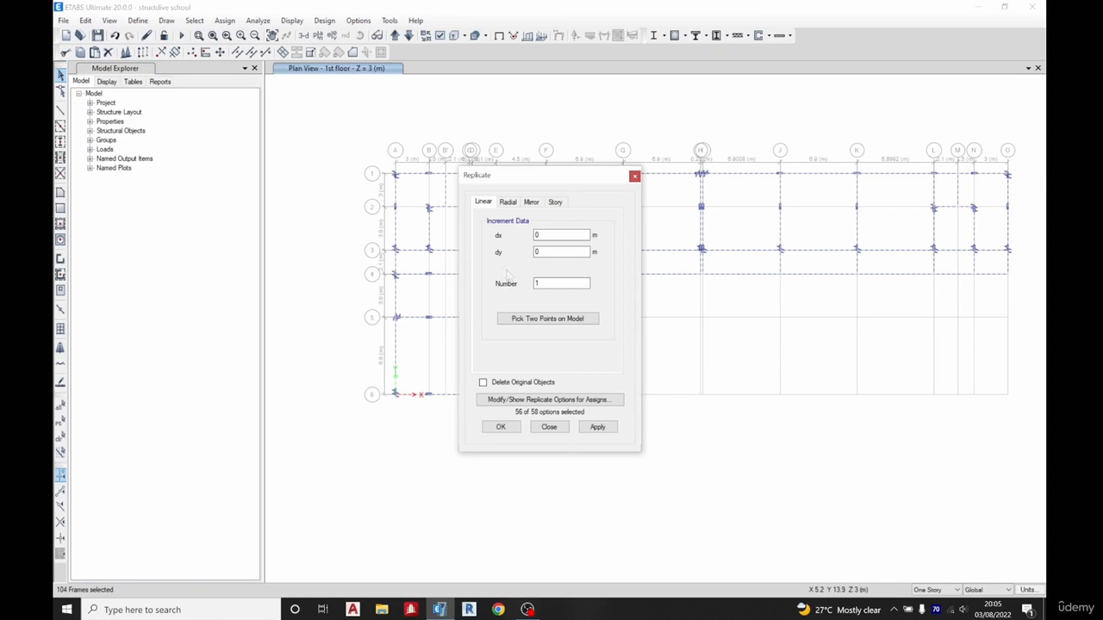
pyautogui.click(556, 204)
pyautogui.moveTo(497, 237); pyautogui.dragTo(498, 297)
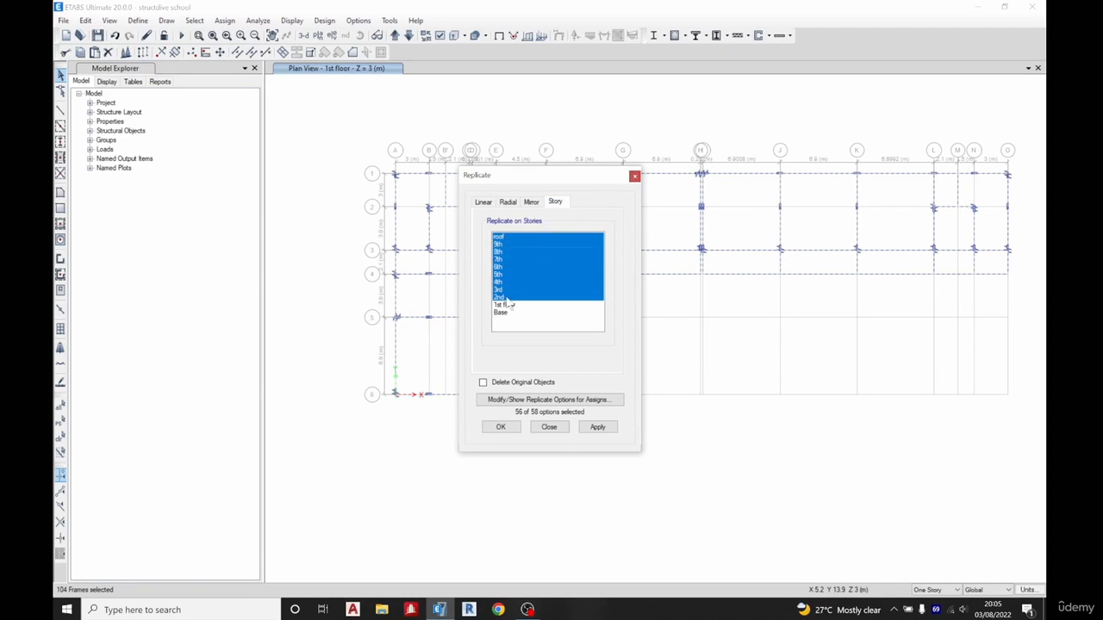
pyautogui.click(502, 428)
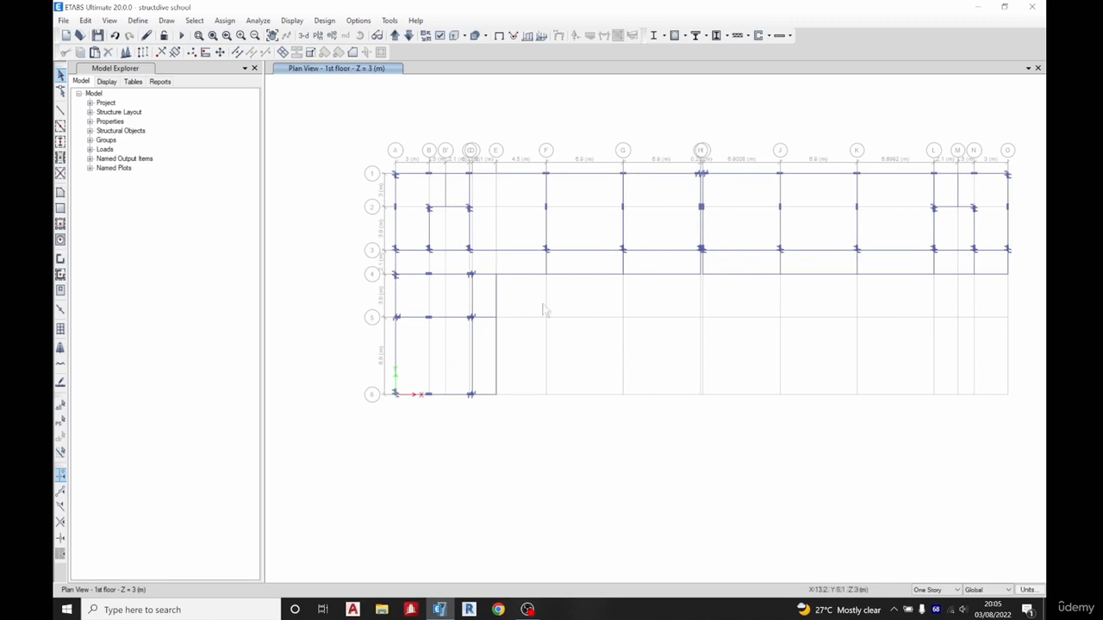
# Check the replicated beams and the columns on the 2nd, roof, 9th and 8th plan views, especially around grid lines C to E.
pyautogui.click(395, 35)
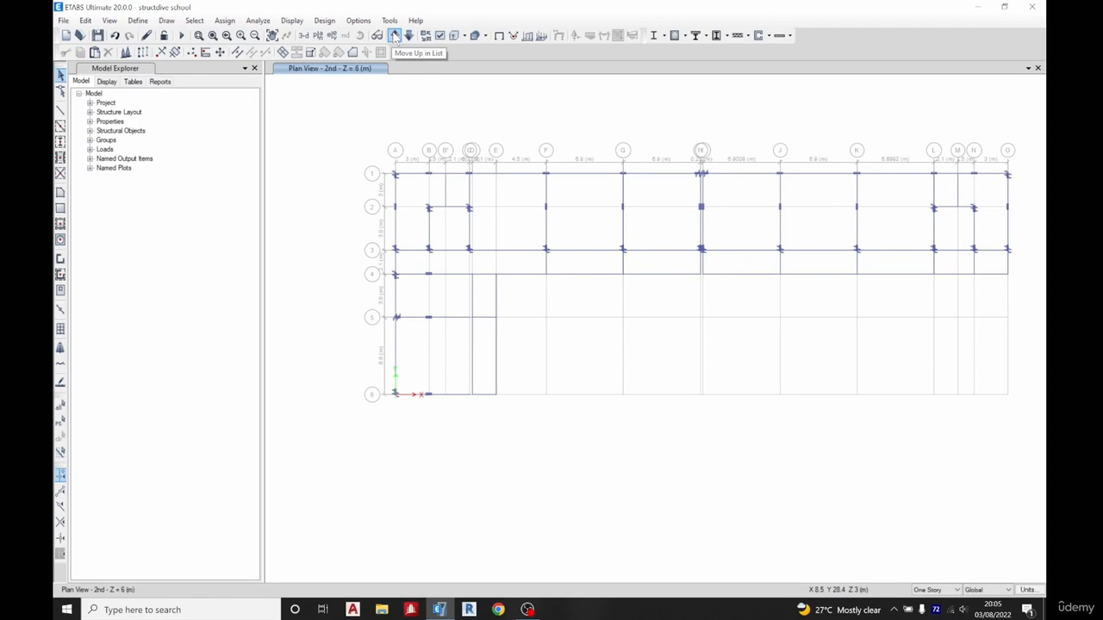
pyautogui.click(318, 35)
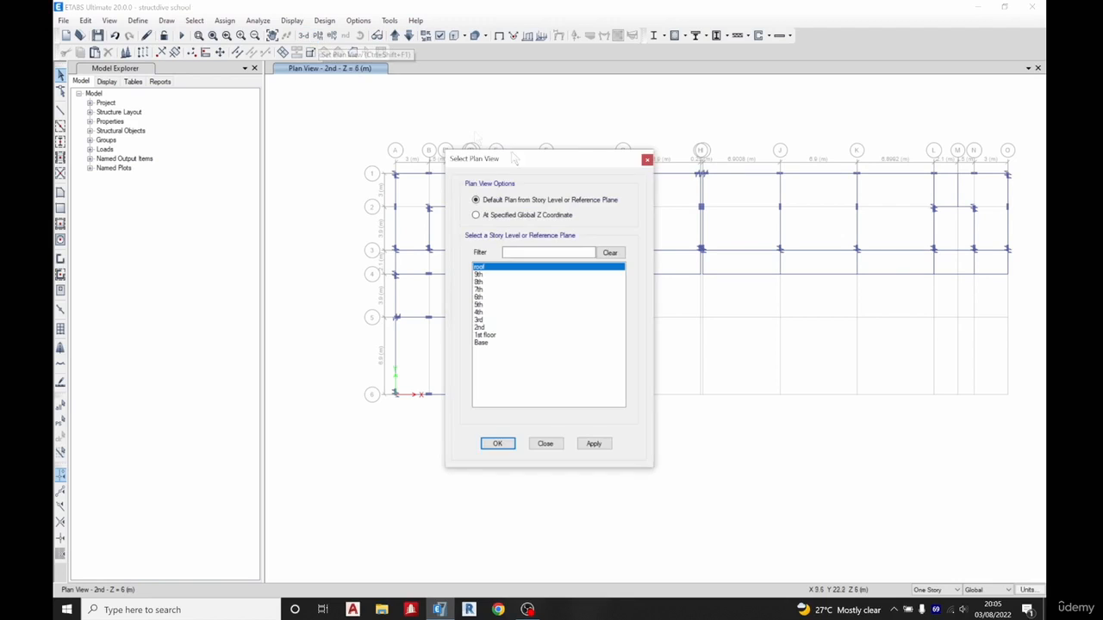
pyautogui.click(498, 444)
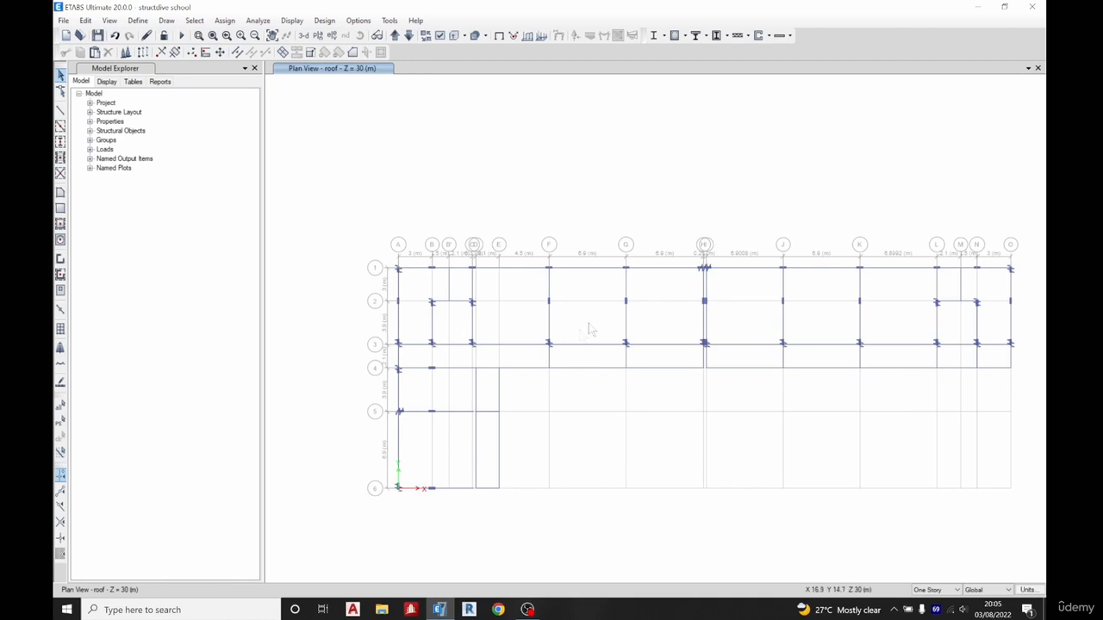
pyautogui.scroll(3, 517, 382)
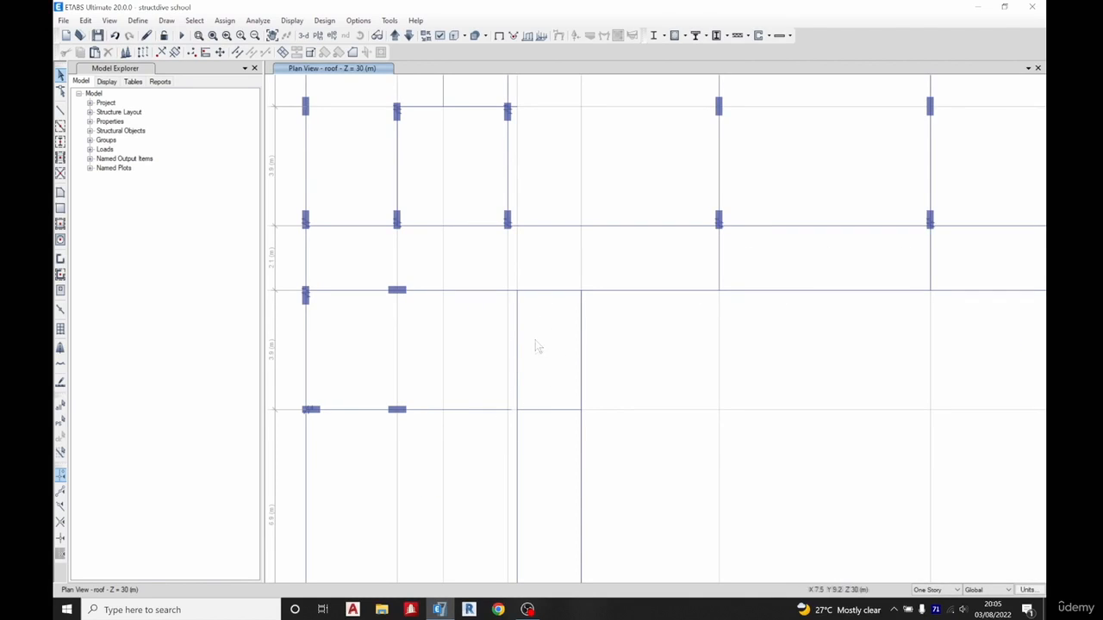
pyautogui.scroll(-3, 529, 228)
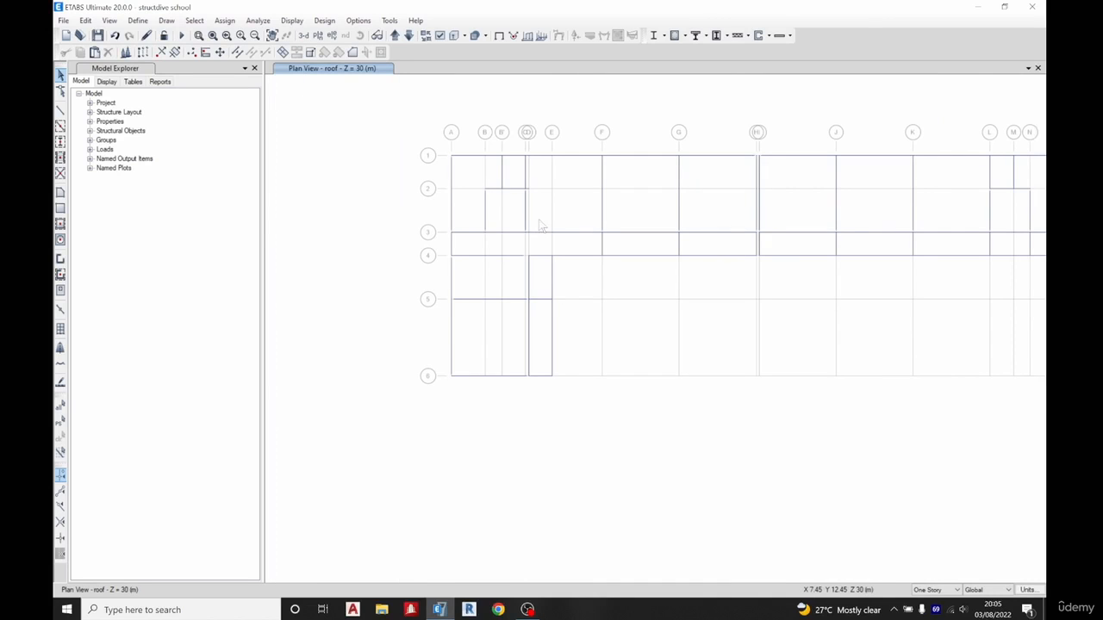
pyautogui.click(408, 34)
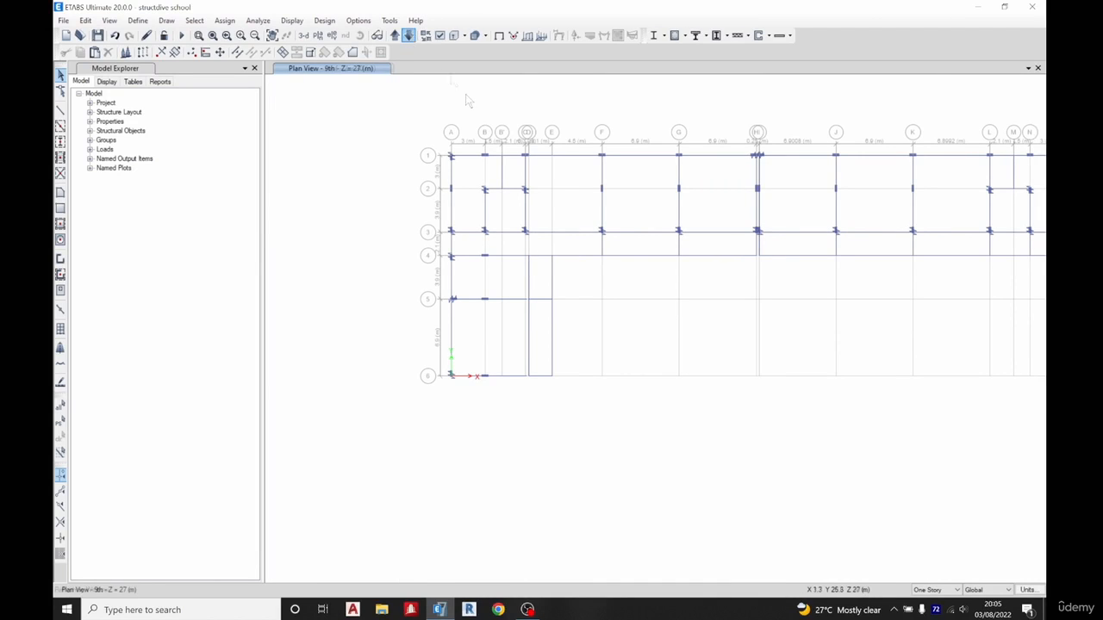
pyautogui.scroll(3, 521, 291)
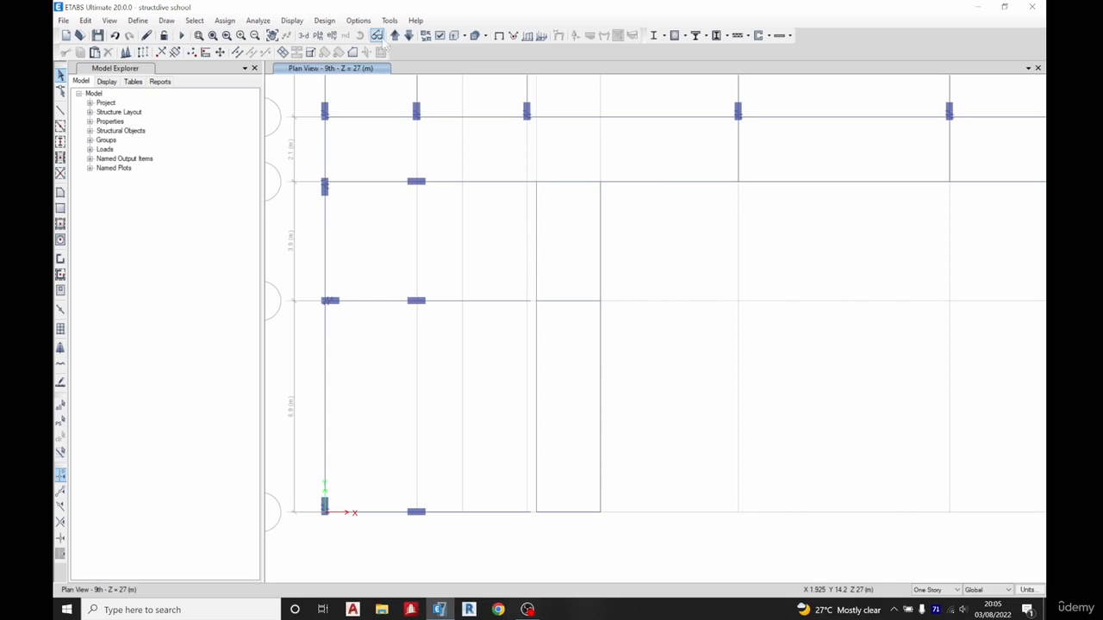
pyautogui.click(408, 35)
# On the 1st floor plan, select the columns near grid lines C–D at grids 4, 5 and 6, and replicate them to stories 3rd through roof.
pyautogui.click(318, 37)
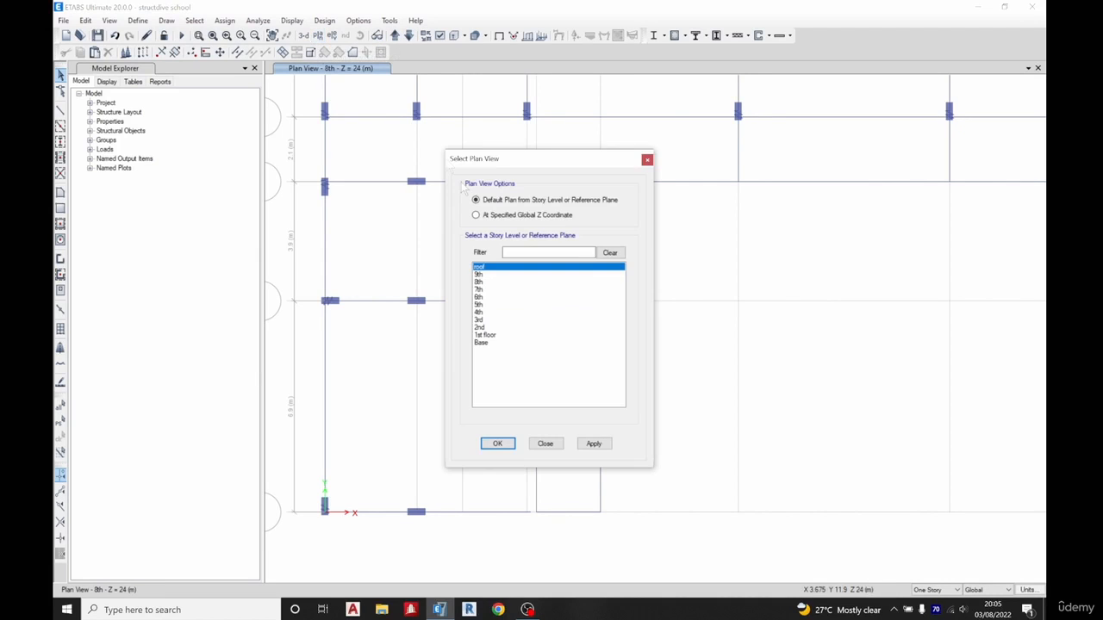
pyautogui.click(485, 335)
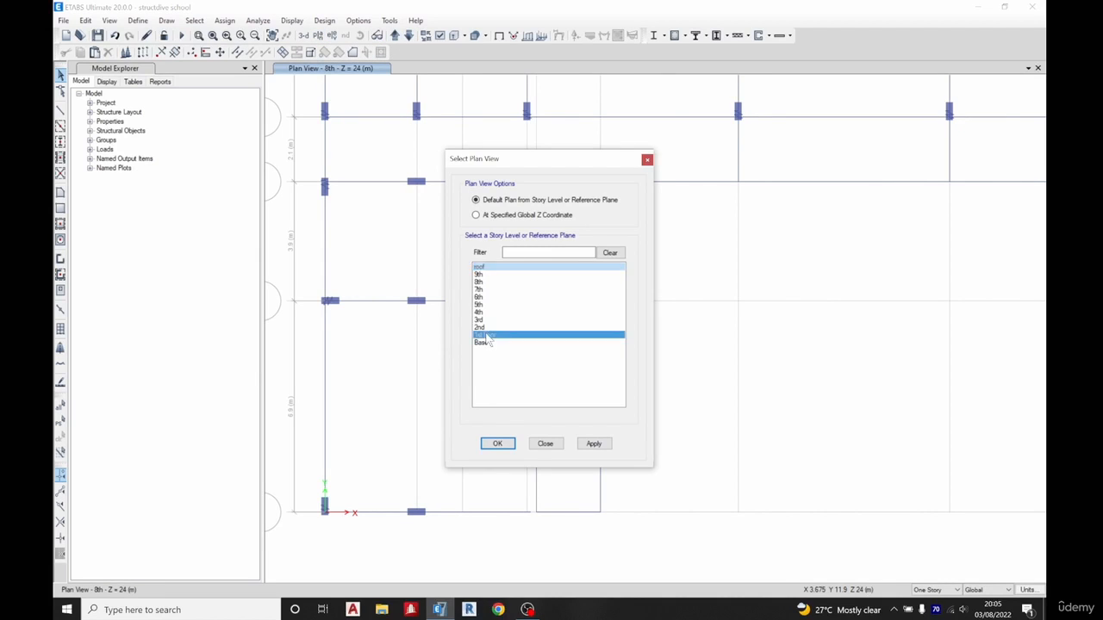
pyautogui.click(499, 444)
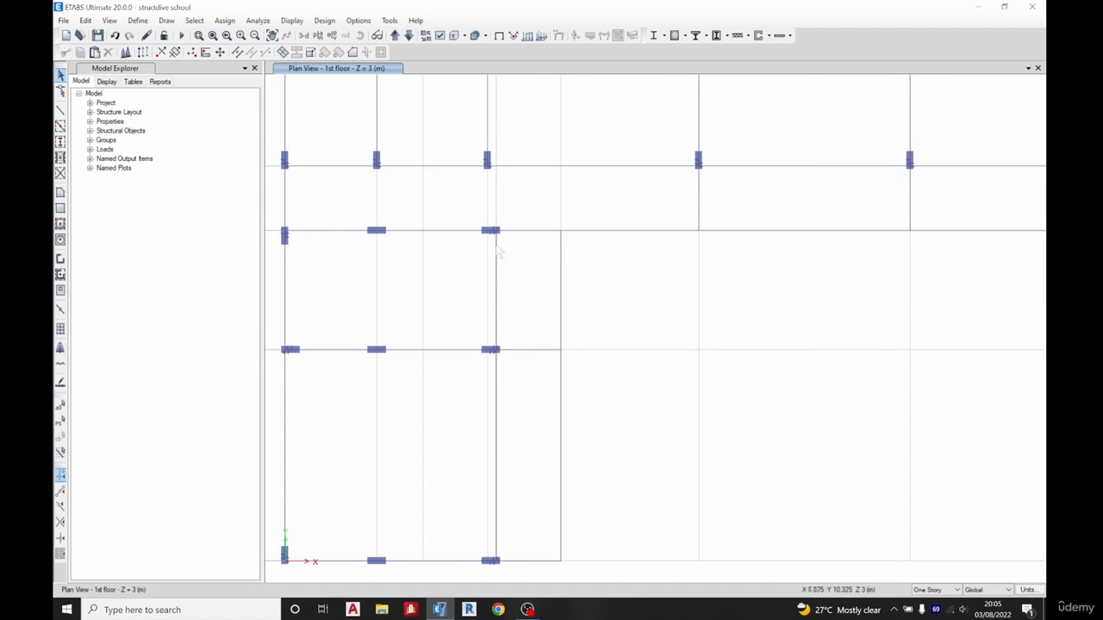
pyautogui.moveTo(468, 211); pyautogui.dragTo(523, 412)
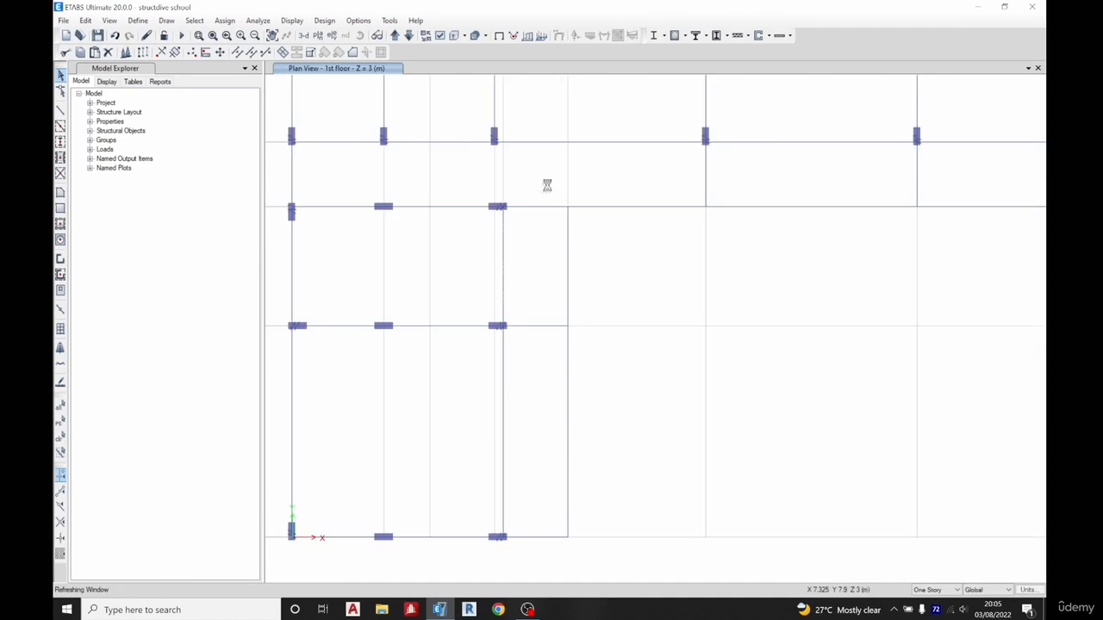
pyautogui.moveTo(474, 477); pyautogui.dragTo(548, 565)
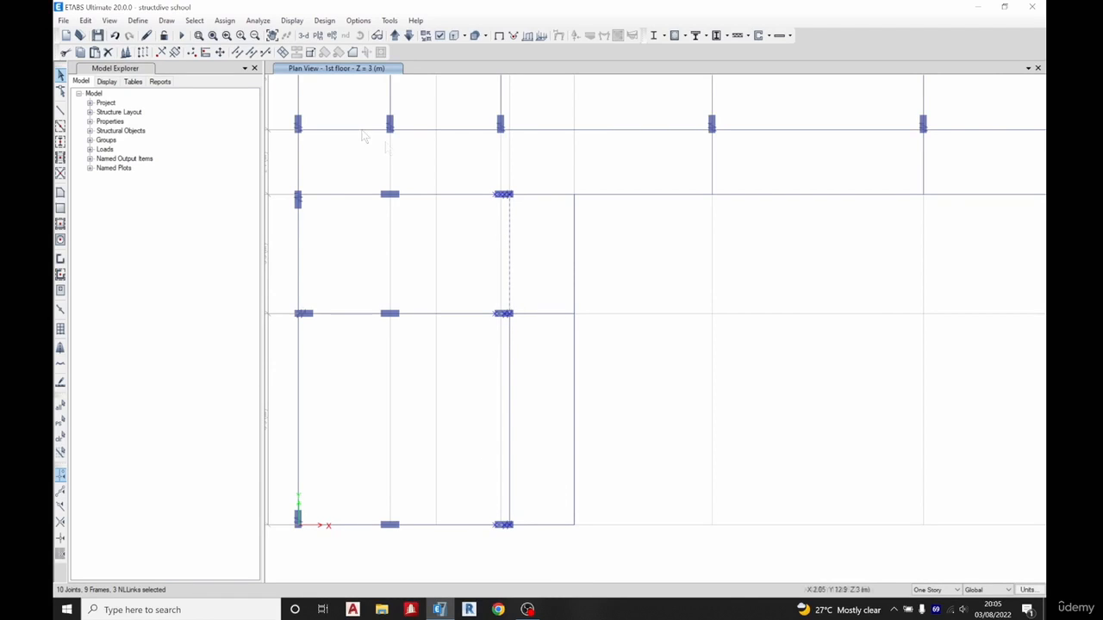
pyautogui.click(143, 51)
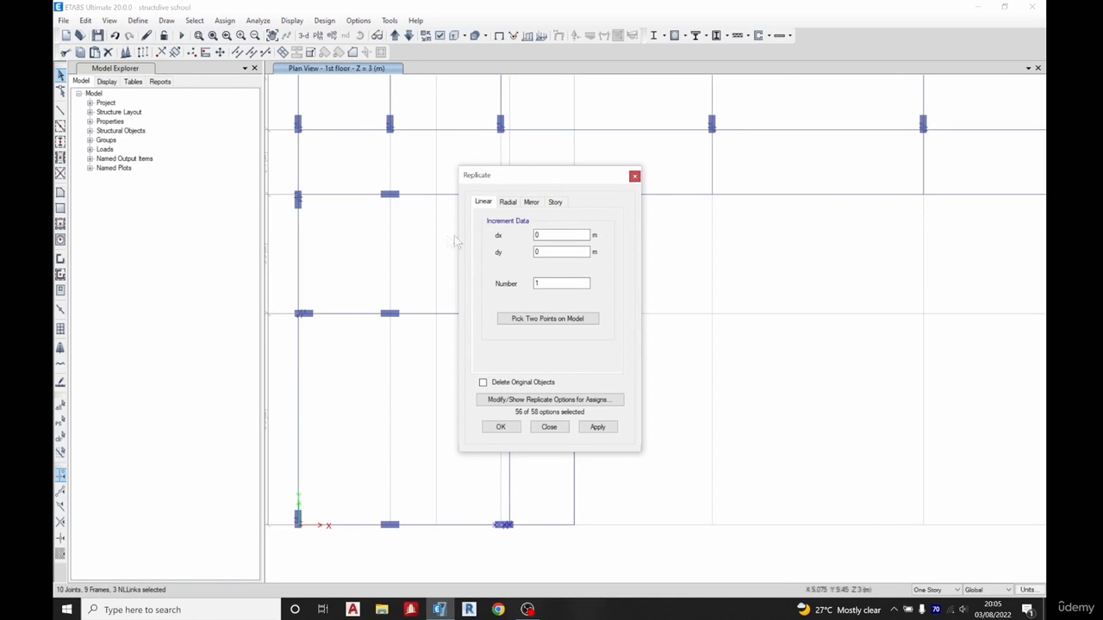
pyautogui.click(556, 203)
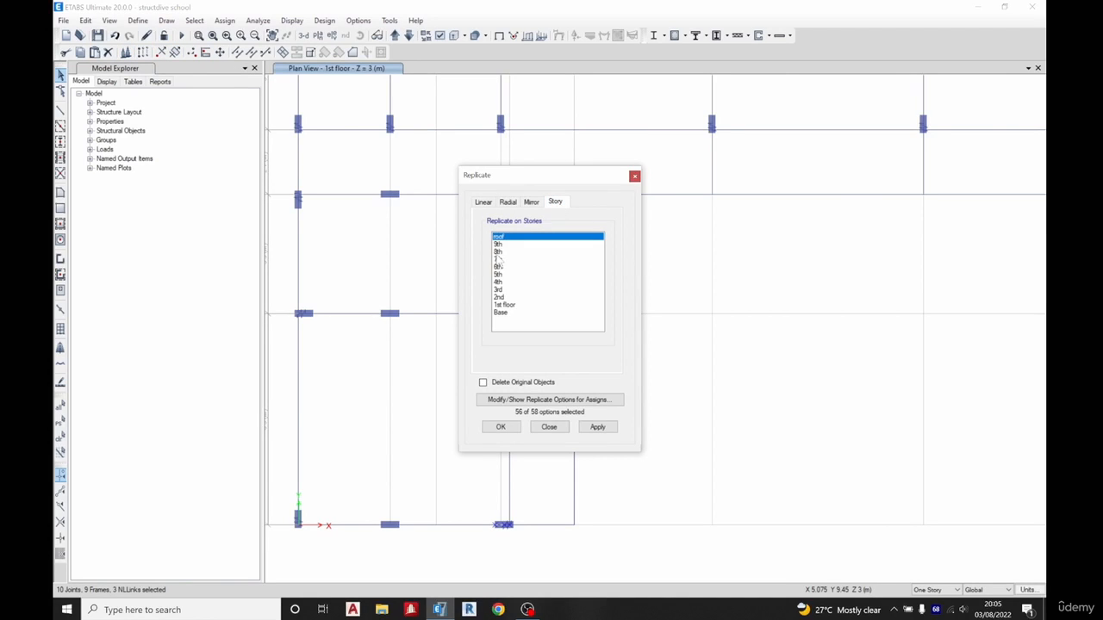
pyautogui.moveTo(502, 247); pyautogui.dragTo(517, 299)
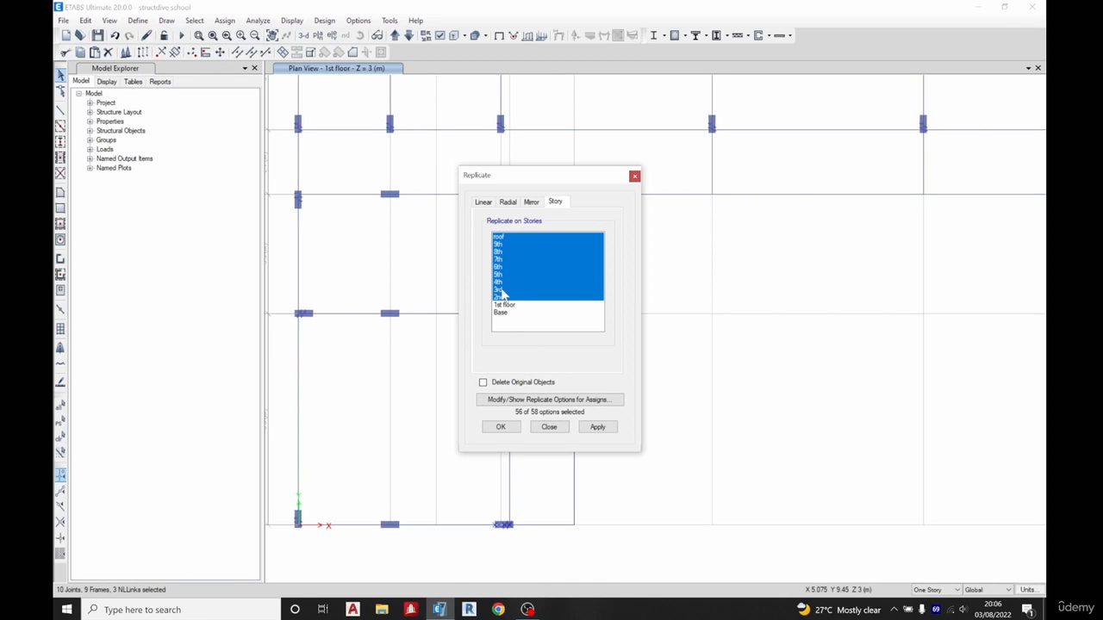
pyautogui.keyDown('ctrl'); pyautogui.click(500, 291); pyautogui.keyUp('ctrl')
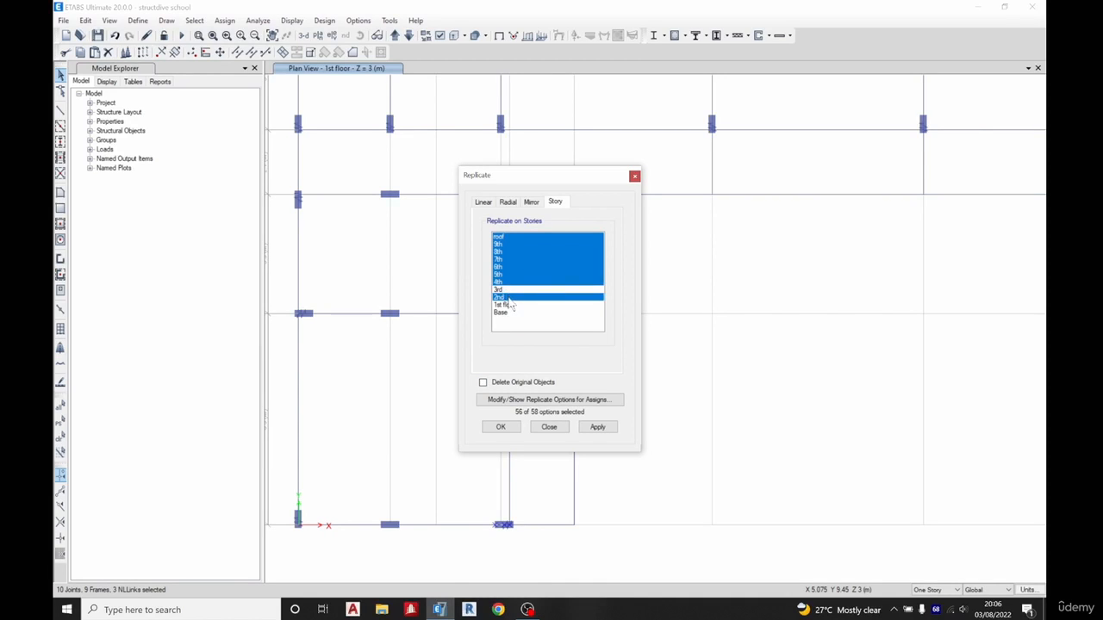
pyautogui.keyDown('ctrl'); pyautogui.click(508, 298); pyautogui.keyUp('ctrl')
pyautogui.keyDown('ctrl'); pyautogui.click(504, 291); pyautogui.keyUp('ctrl')
pyautogui.click(502, 425)
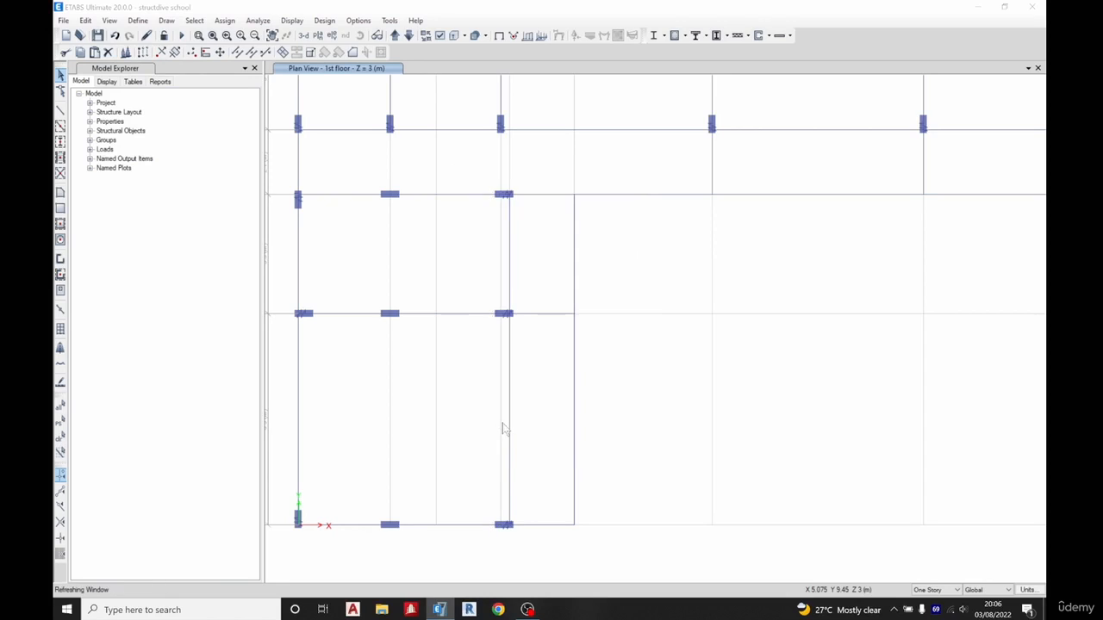
# On the 3rd story plan, select the columns near grid lines C–D at grids 4, 5 and 6, and replicate them to the 2nd story.
pyautogui.click(395, 36)
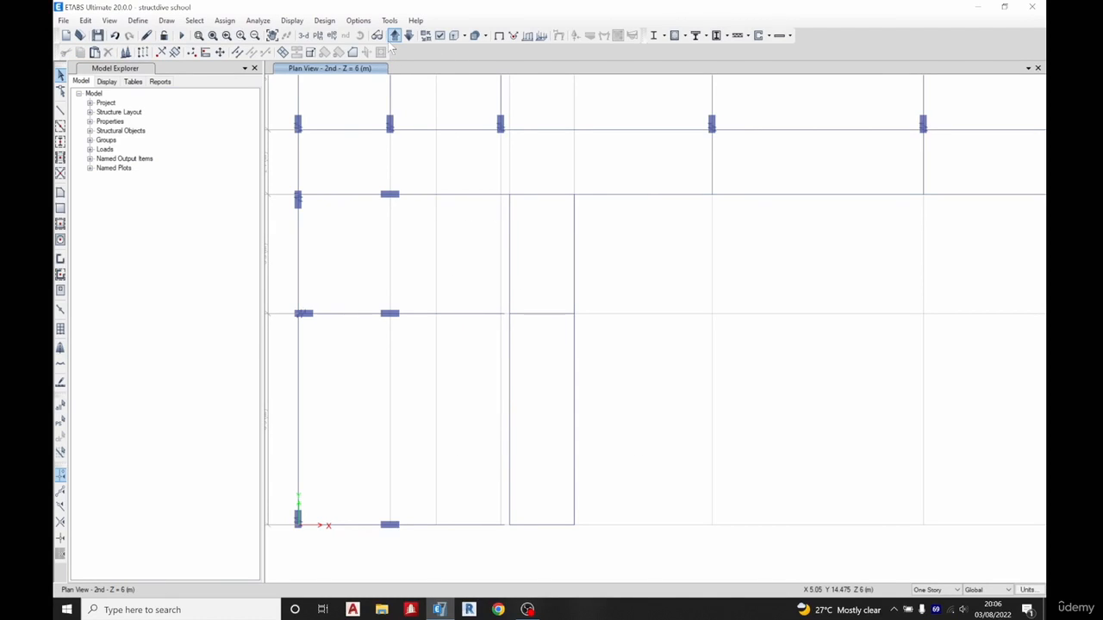
pyautogui.click(395, 37)
pyautogui.scroll(4, 513, 323)
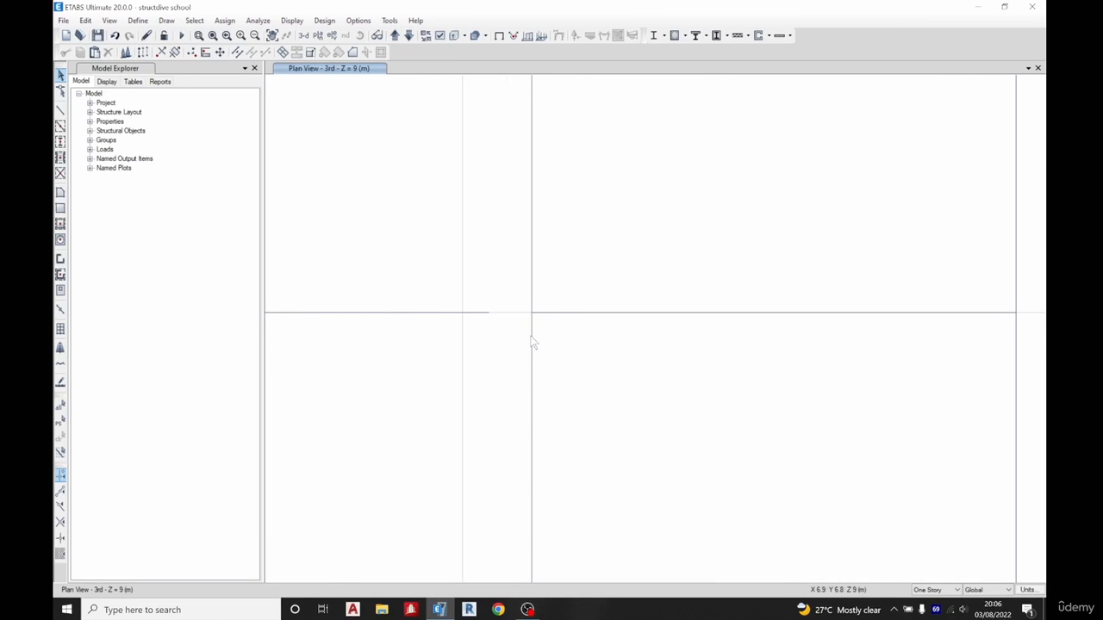
pyautogui.scroll(-4, 532, 342)
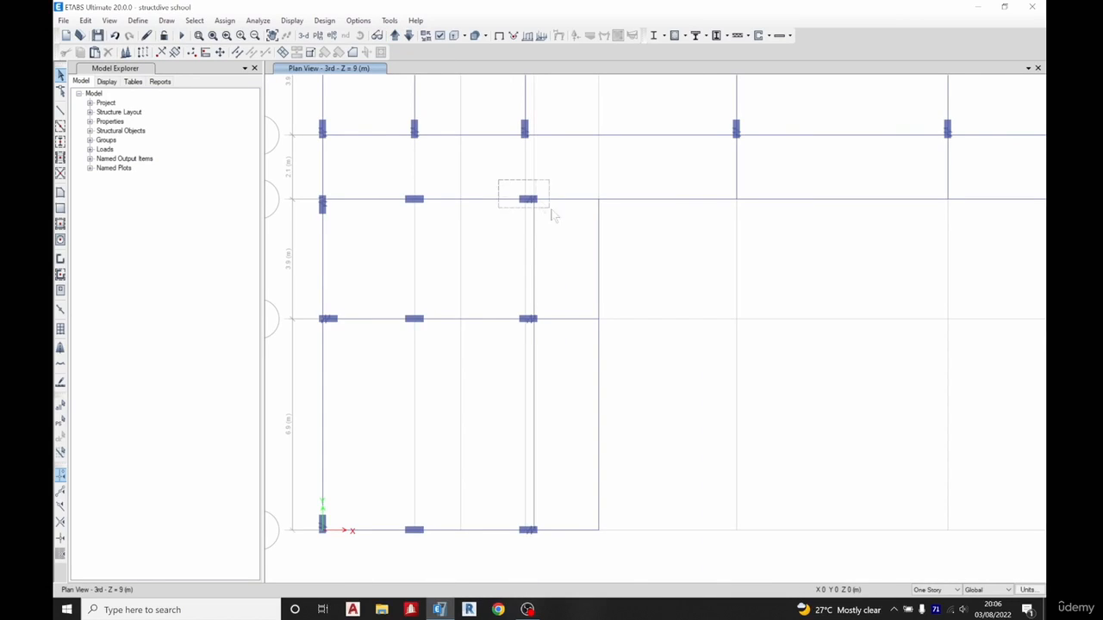
pyautogui.moveTo(552, 210); pyautogui.dragTo(561, 219)
pyautogui.moveTo(507, 289); pyautogui.dragTo(552, 339)
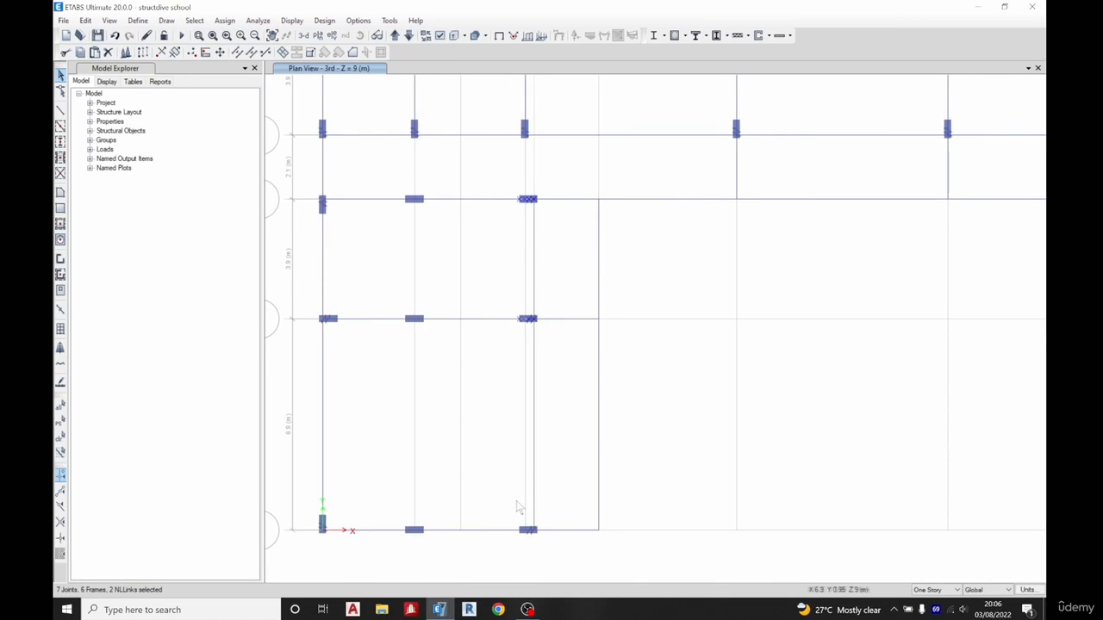
pyautogui.moveTo(500, 511); pyautogui.dragTo(574, 558)
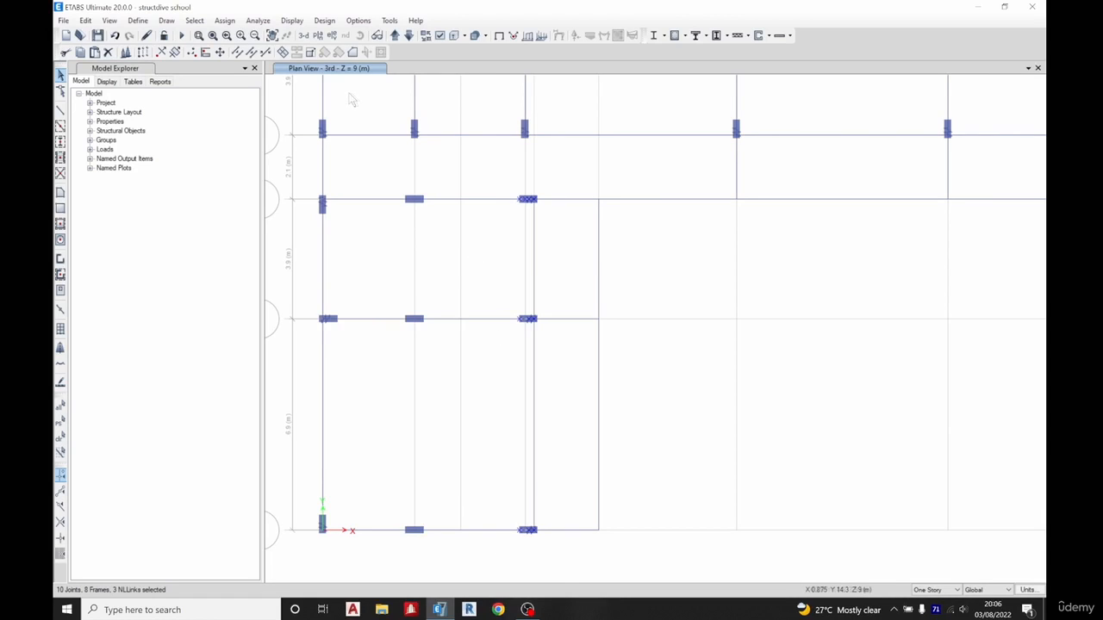
pyautogui.click(144, 53)
pyautogui.click(555, 202)
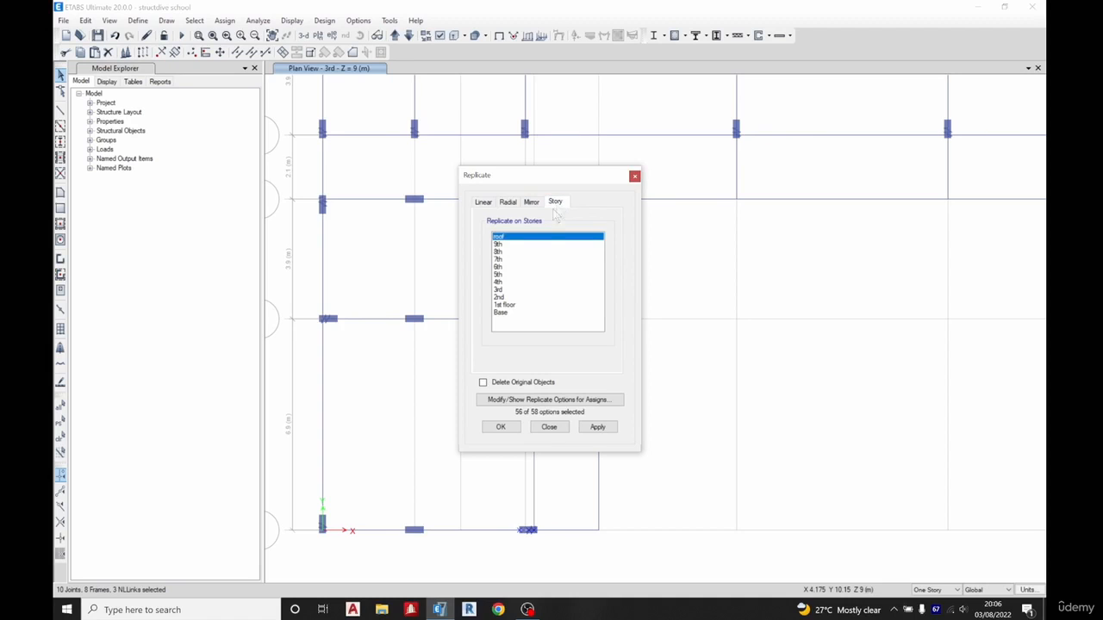
pyautogui.click(500, 298)
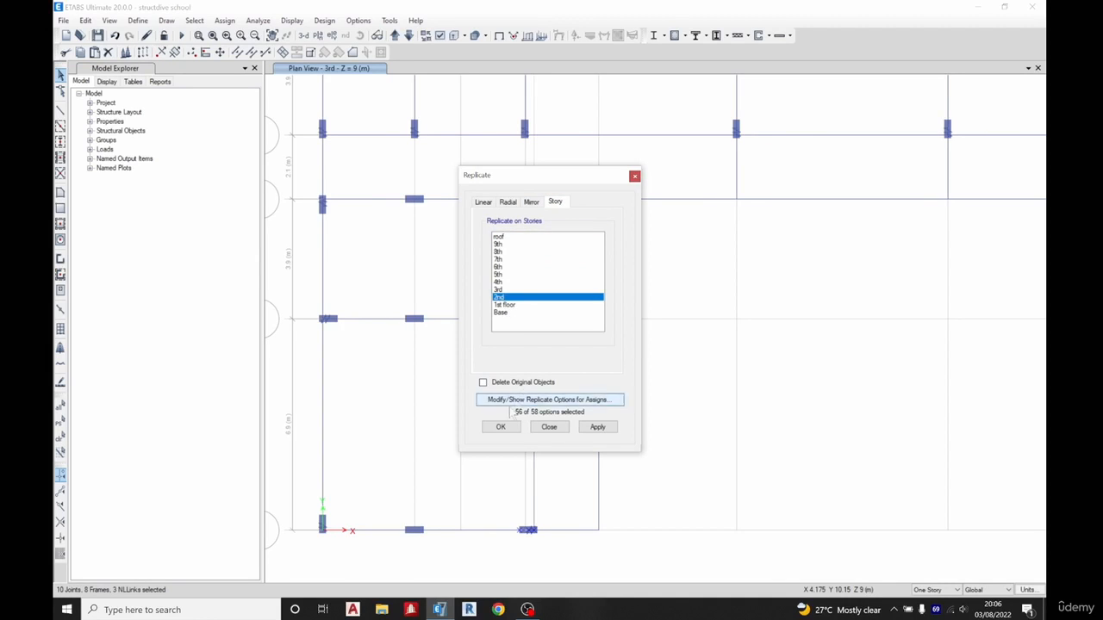
pyautogui.click(499, 426)
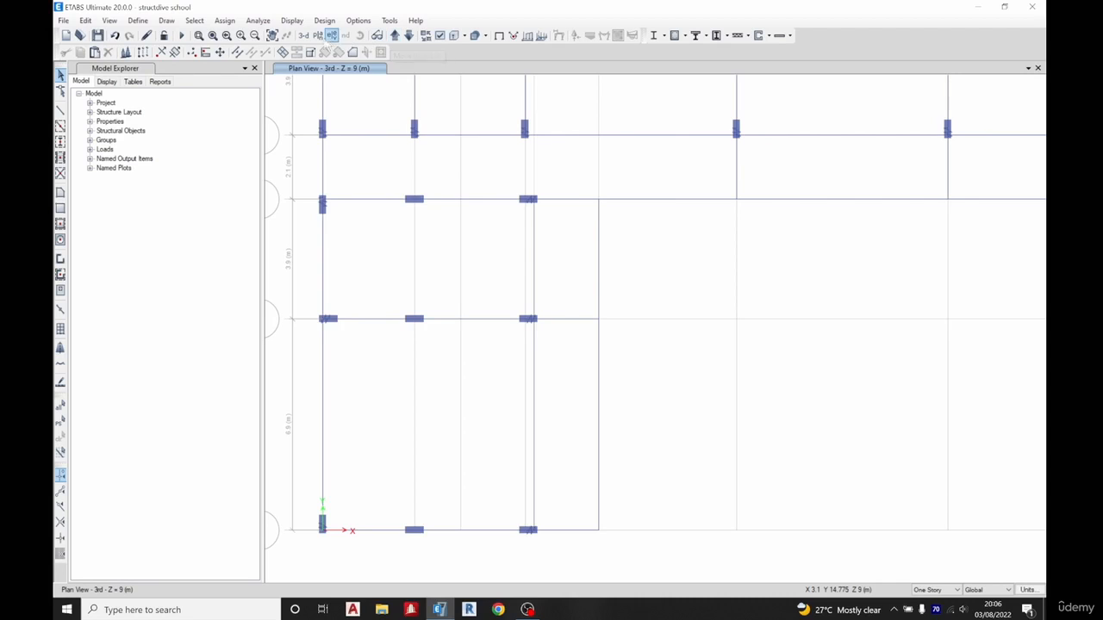
# Open the roof plan view, select all objects of the Beams object type, and show only the selected objects.
pyautogui.click(319, 36)
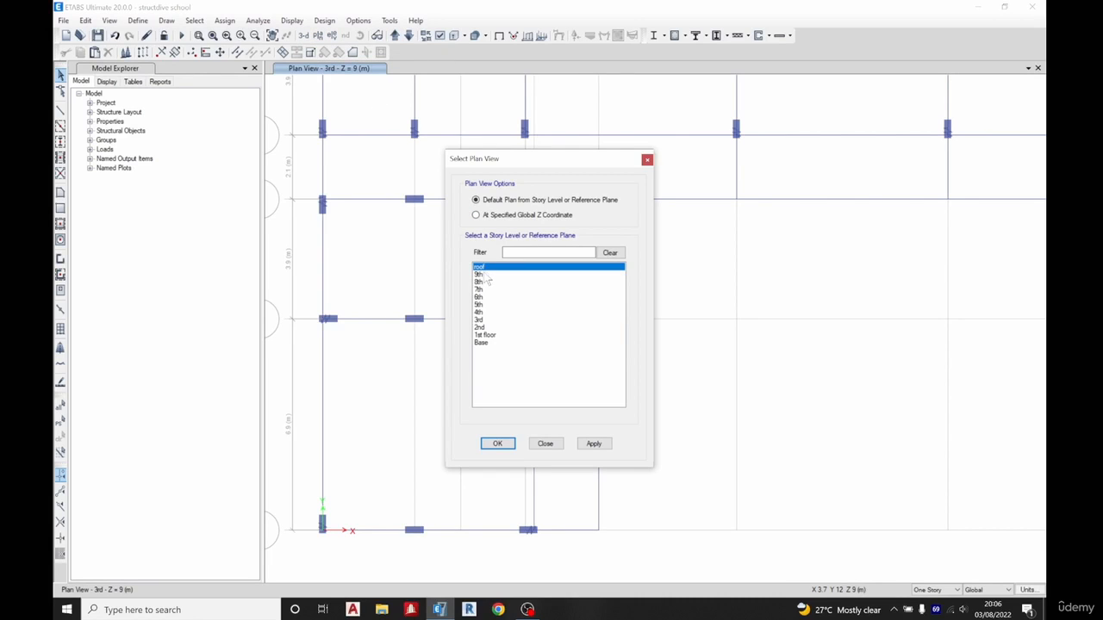
pyautogui.click(497, 443)
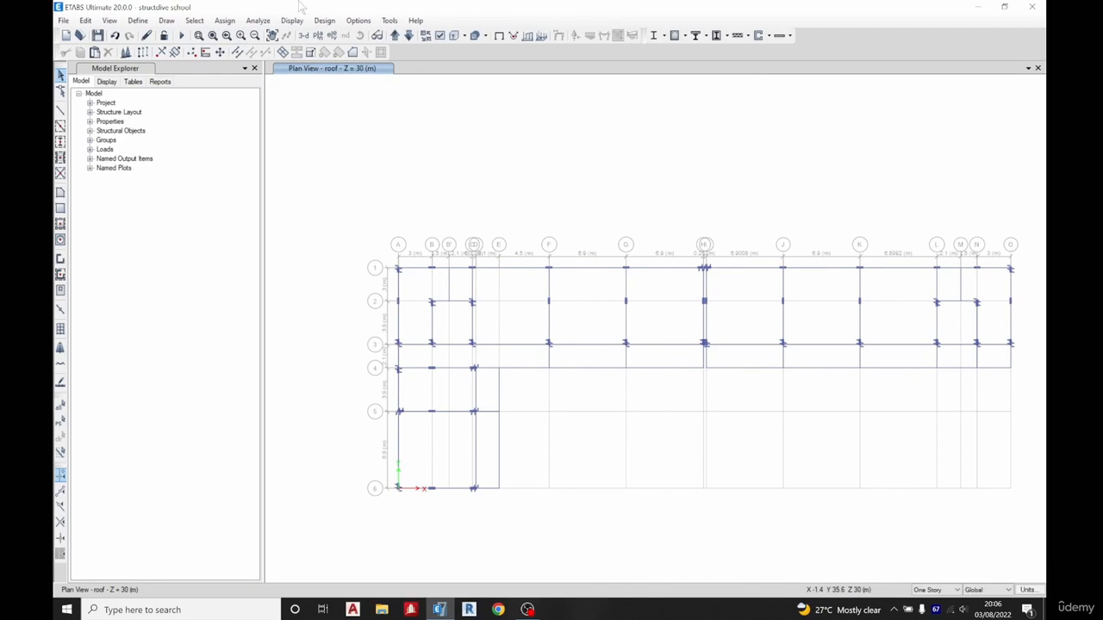
pyautogui.click(194, 20)
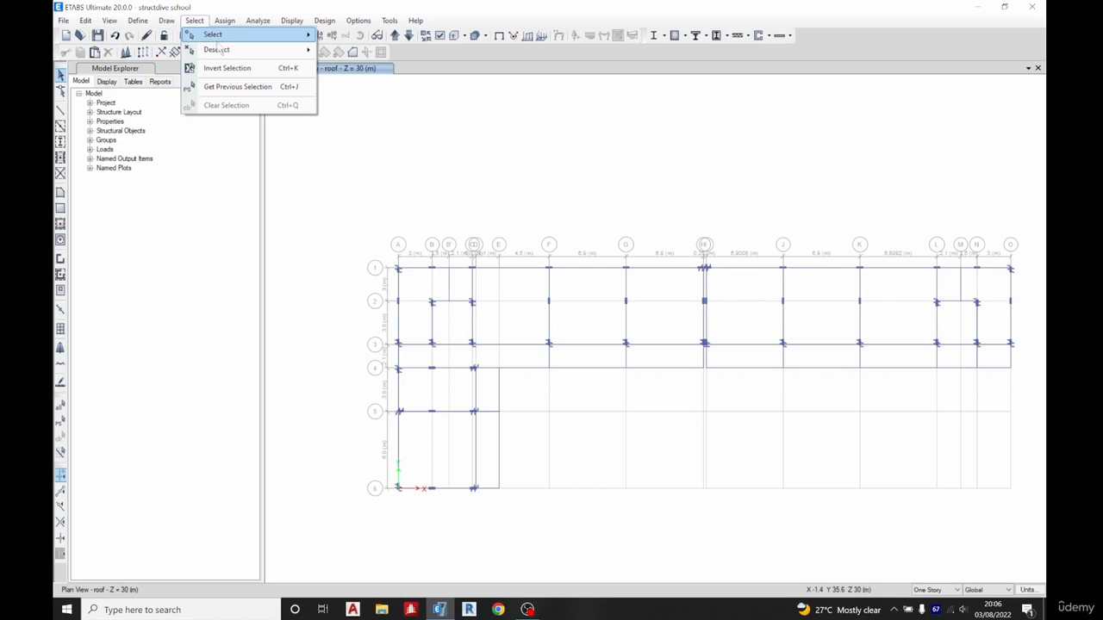
pyautogui.moveTo(231, 36)
pyautogui.click(369, 119)
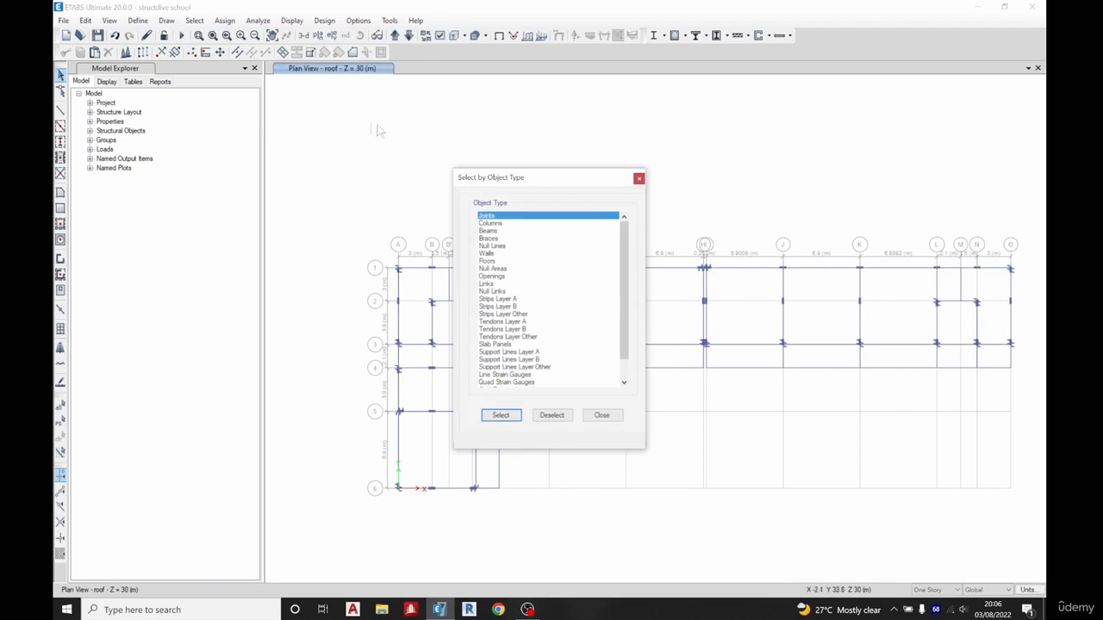
pyautogui.click(489, 231)
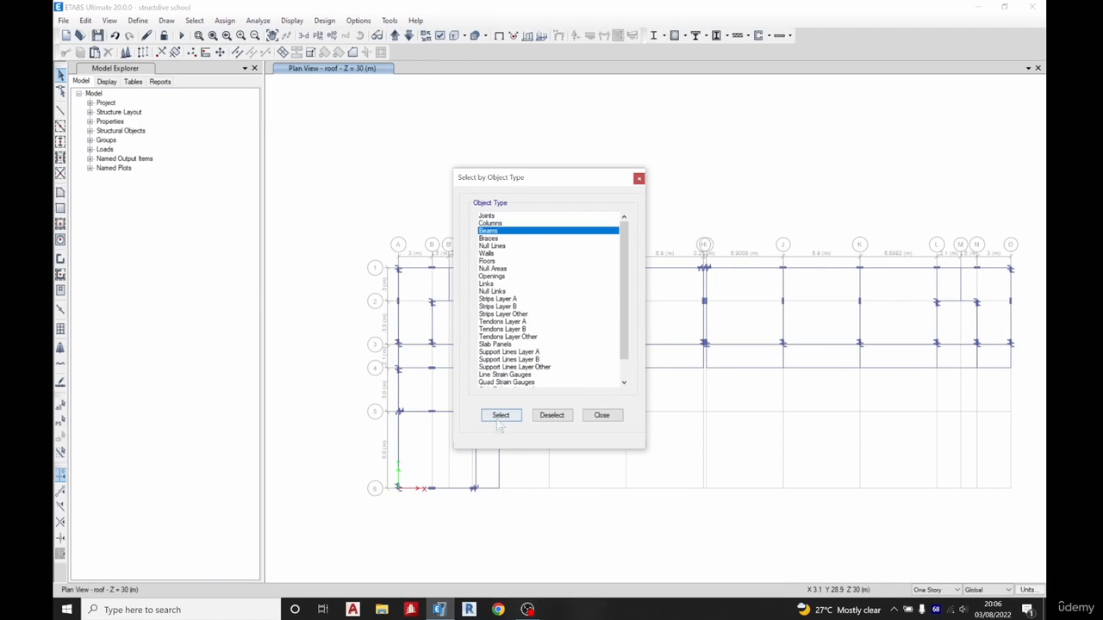
pyautogui.click(500, 415)
pyautogui.click(592, 417)
pyautogui.rightClick(553, 205)
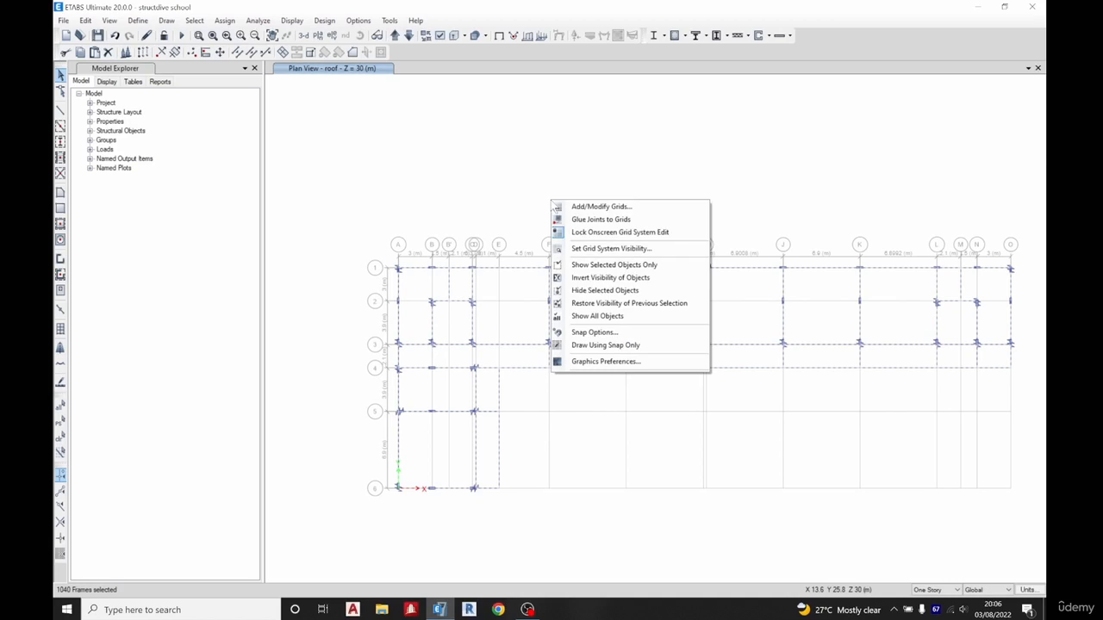
pyautogui.click(636, 270)
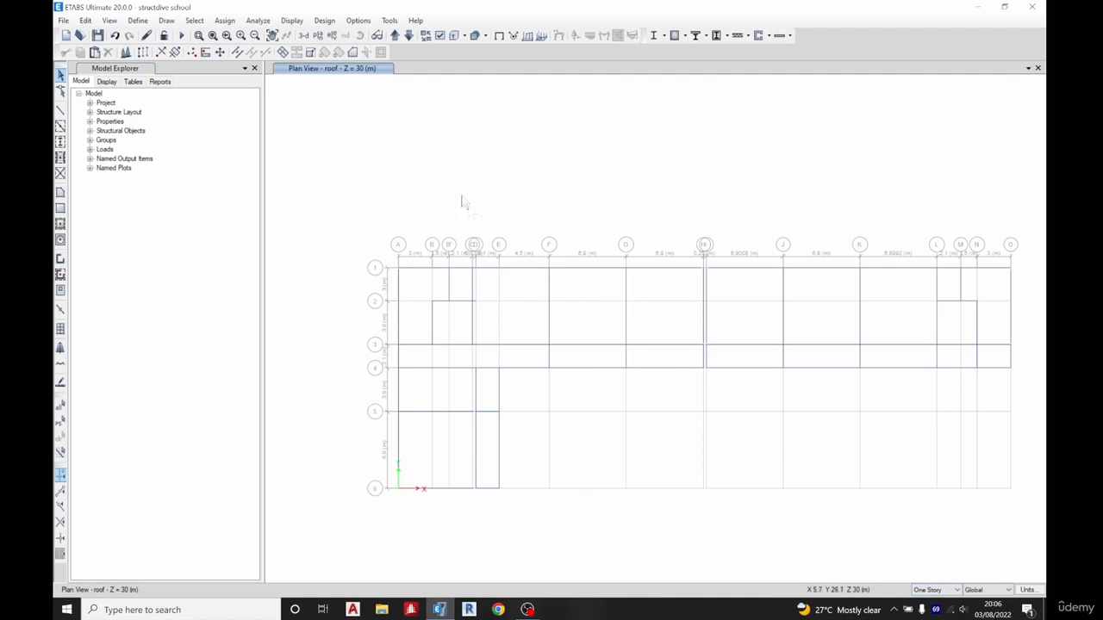
# Select all beams on the roof plan and assign them the beam 230x300 frame section.
pyautogui.scroll(-3, 465, 195)
pyautogui.moveTo(367, 170); pyautogui.dragTo(751, 333)
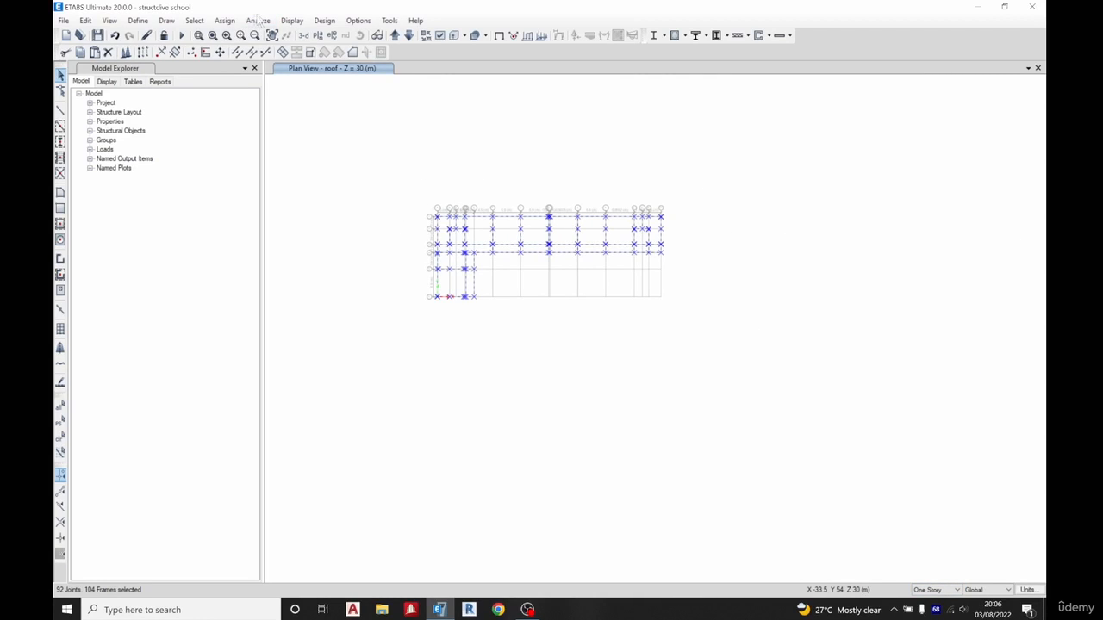
pyautogui.click(225, 21)
pyautogui.moveTo(289, 49)
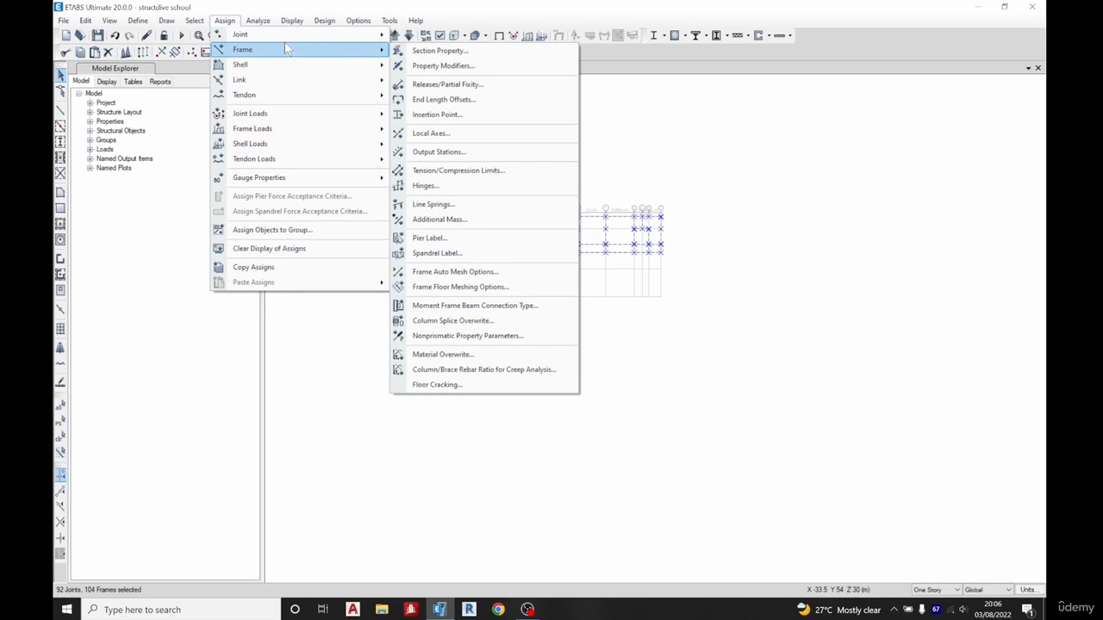
pyautogui.click(449, 52)
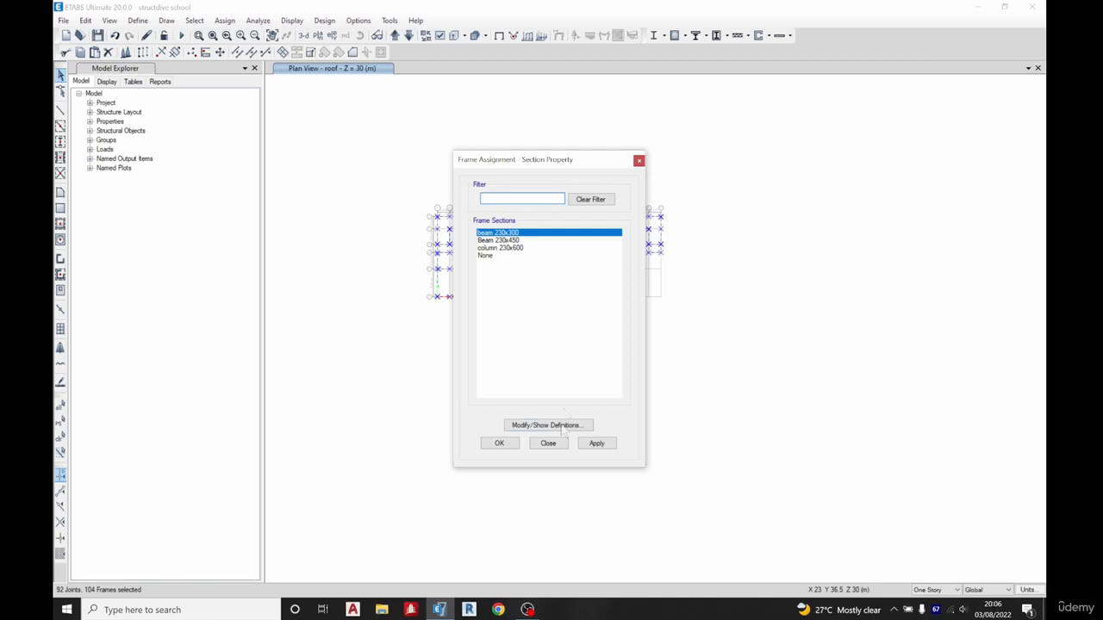
pyautogui.click(502, 443)
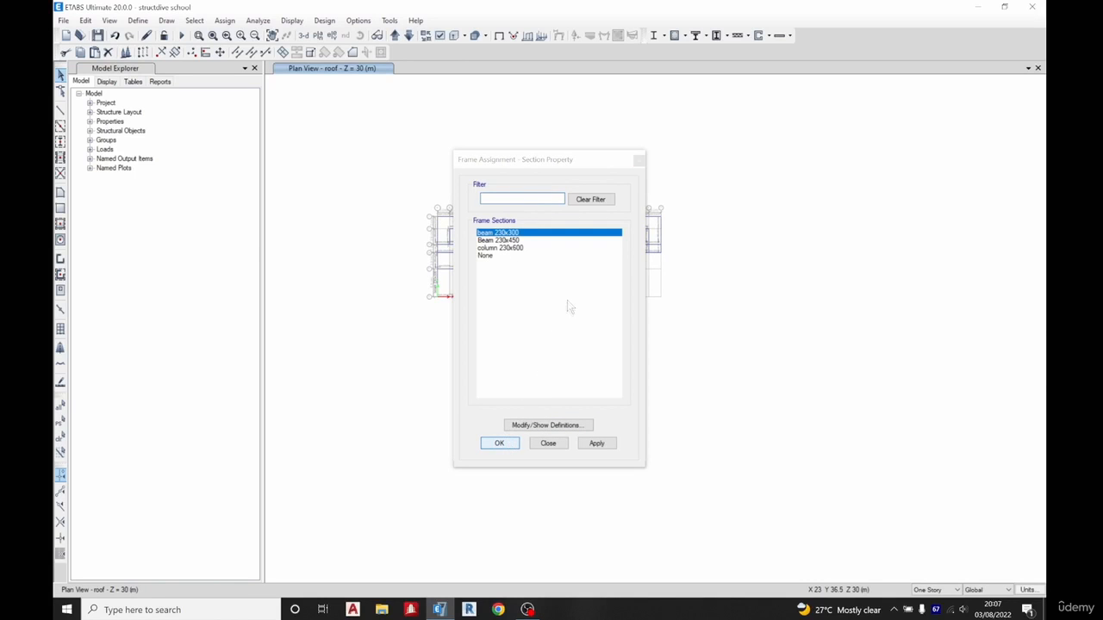
# Show all objects again on the roof plan and check the beam section labels around grids 2 to 6.
pyautogui.rightClick(510, 198)
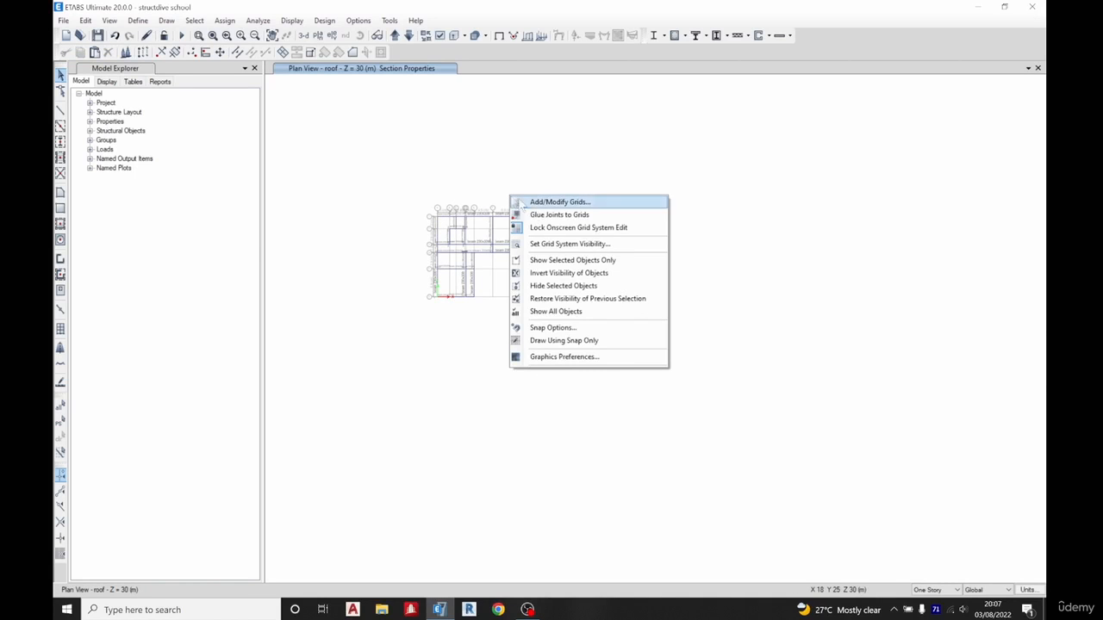
pyautogui.click(592, 342)
pyautogui.scroll(5, 475, 251)
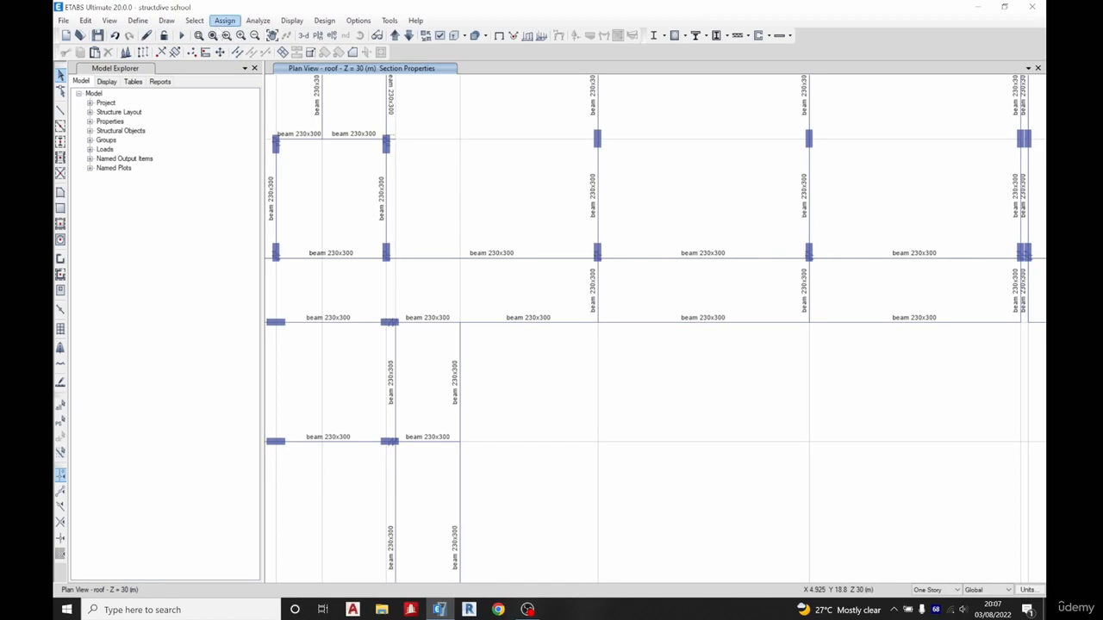
# Check the roof beams' section labels in the 3-D view and return the display to the undeformed shape.
pyautogui.click(304, 35)
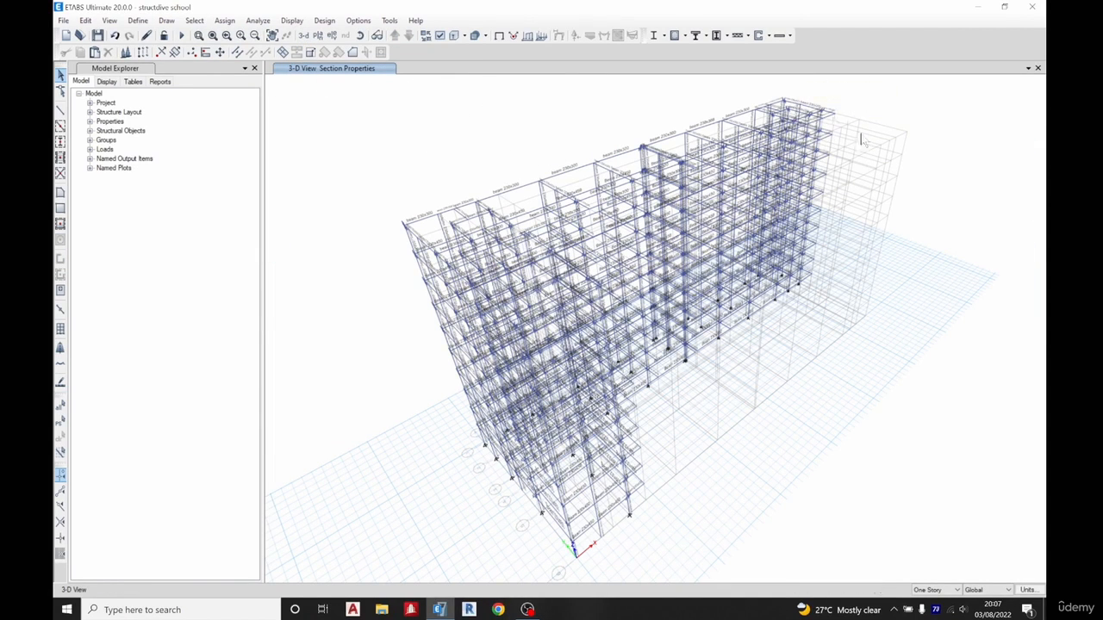
pyautogui.scroll(5, 534, 189)
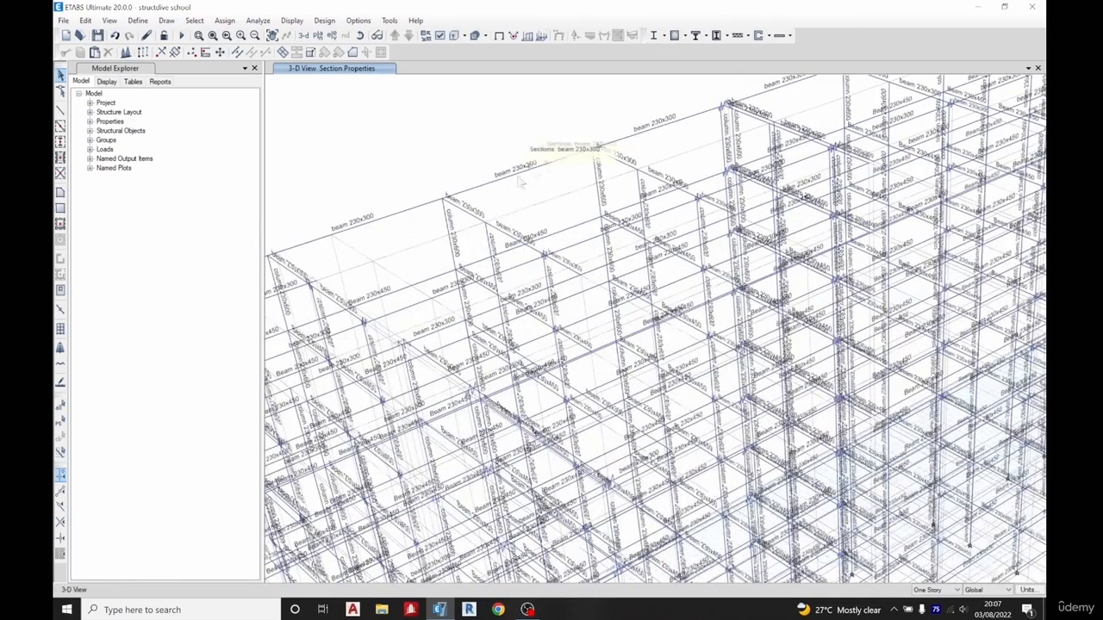
pyautogui.click(500, 38)
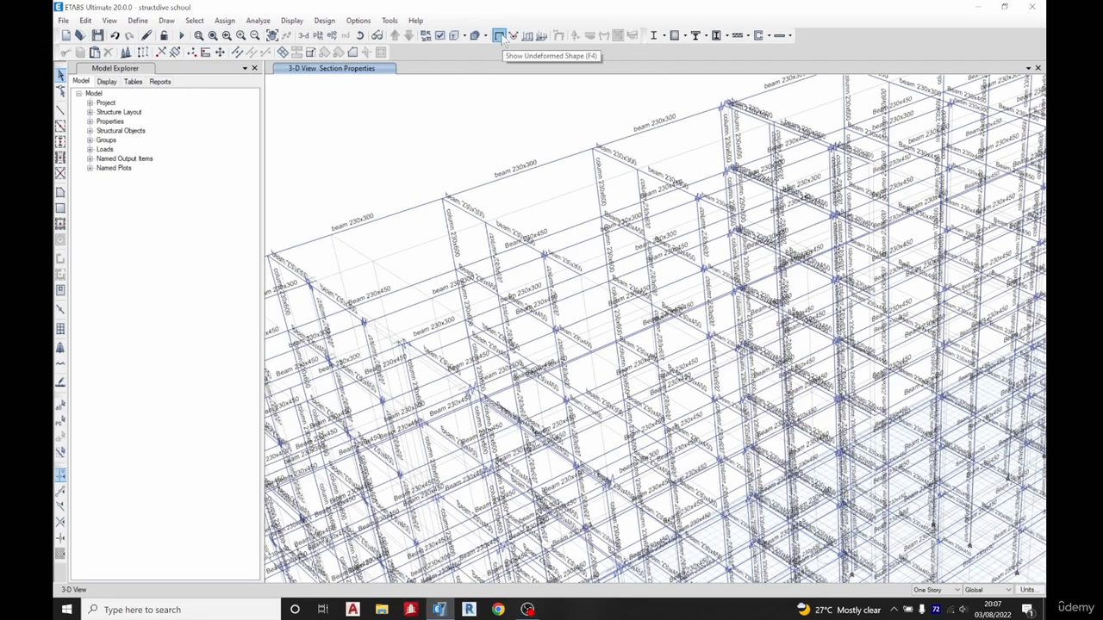
pyautogui.click(503, 39)
pyautogui.scroll(-5, 622, 251)
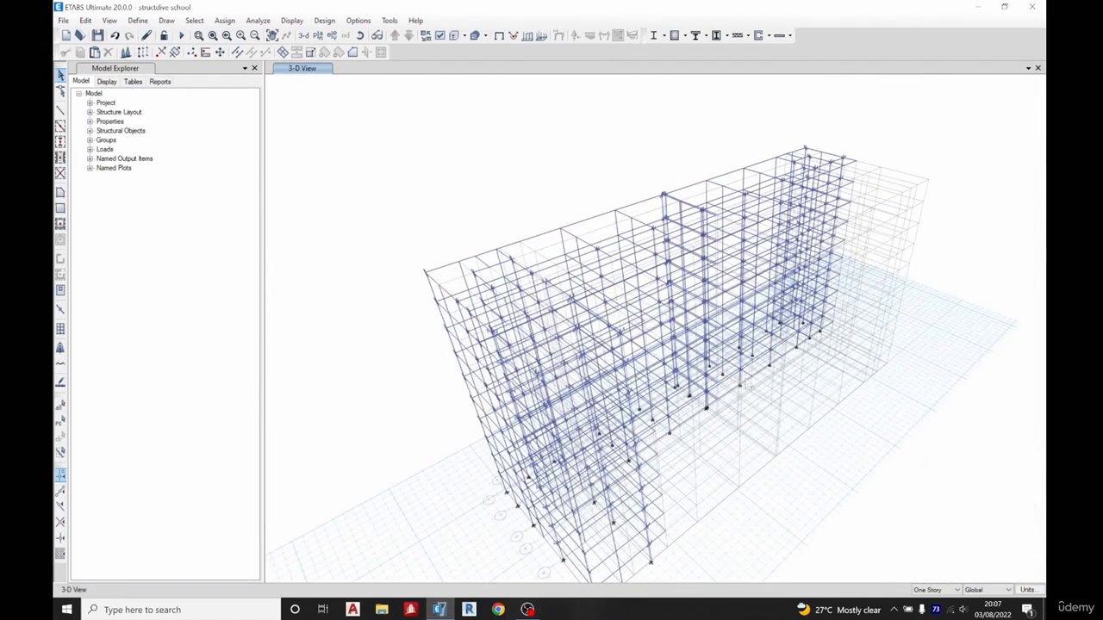